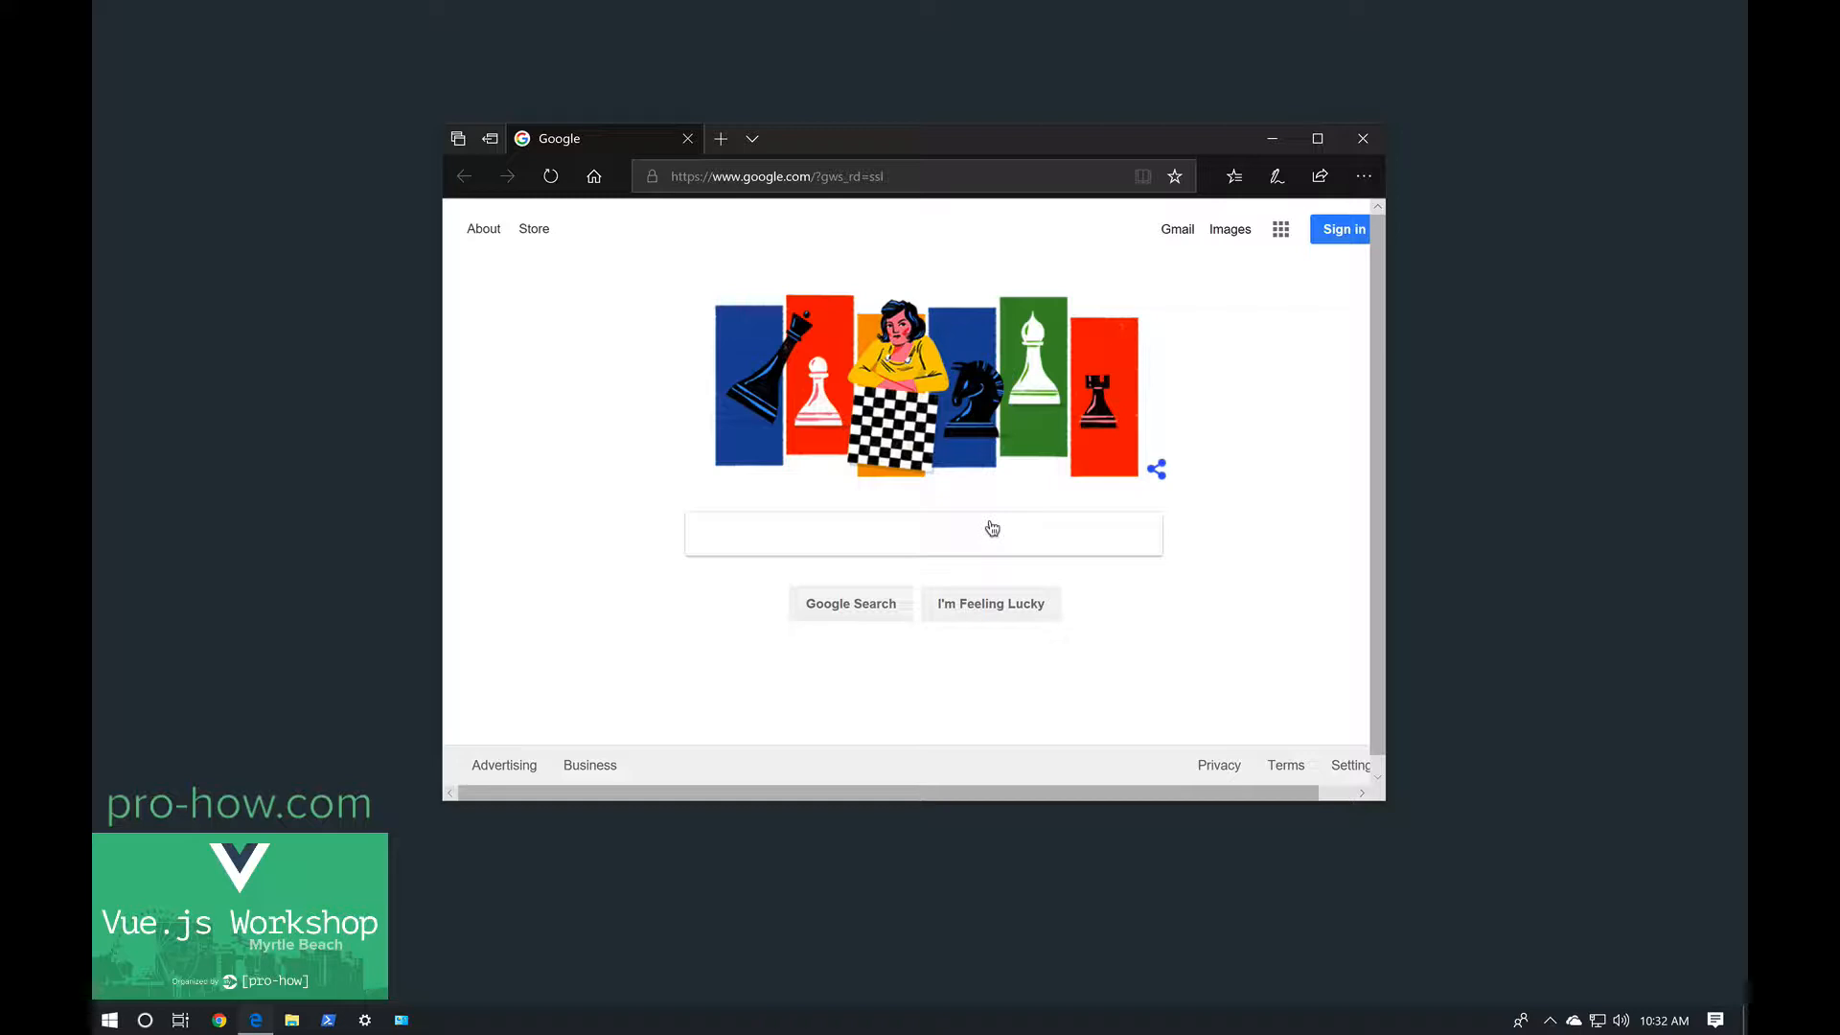
Search Google for "visual studio code" and open the official code.visualstudio.com site from the results.
left_click(772, 528)
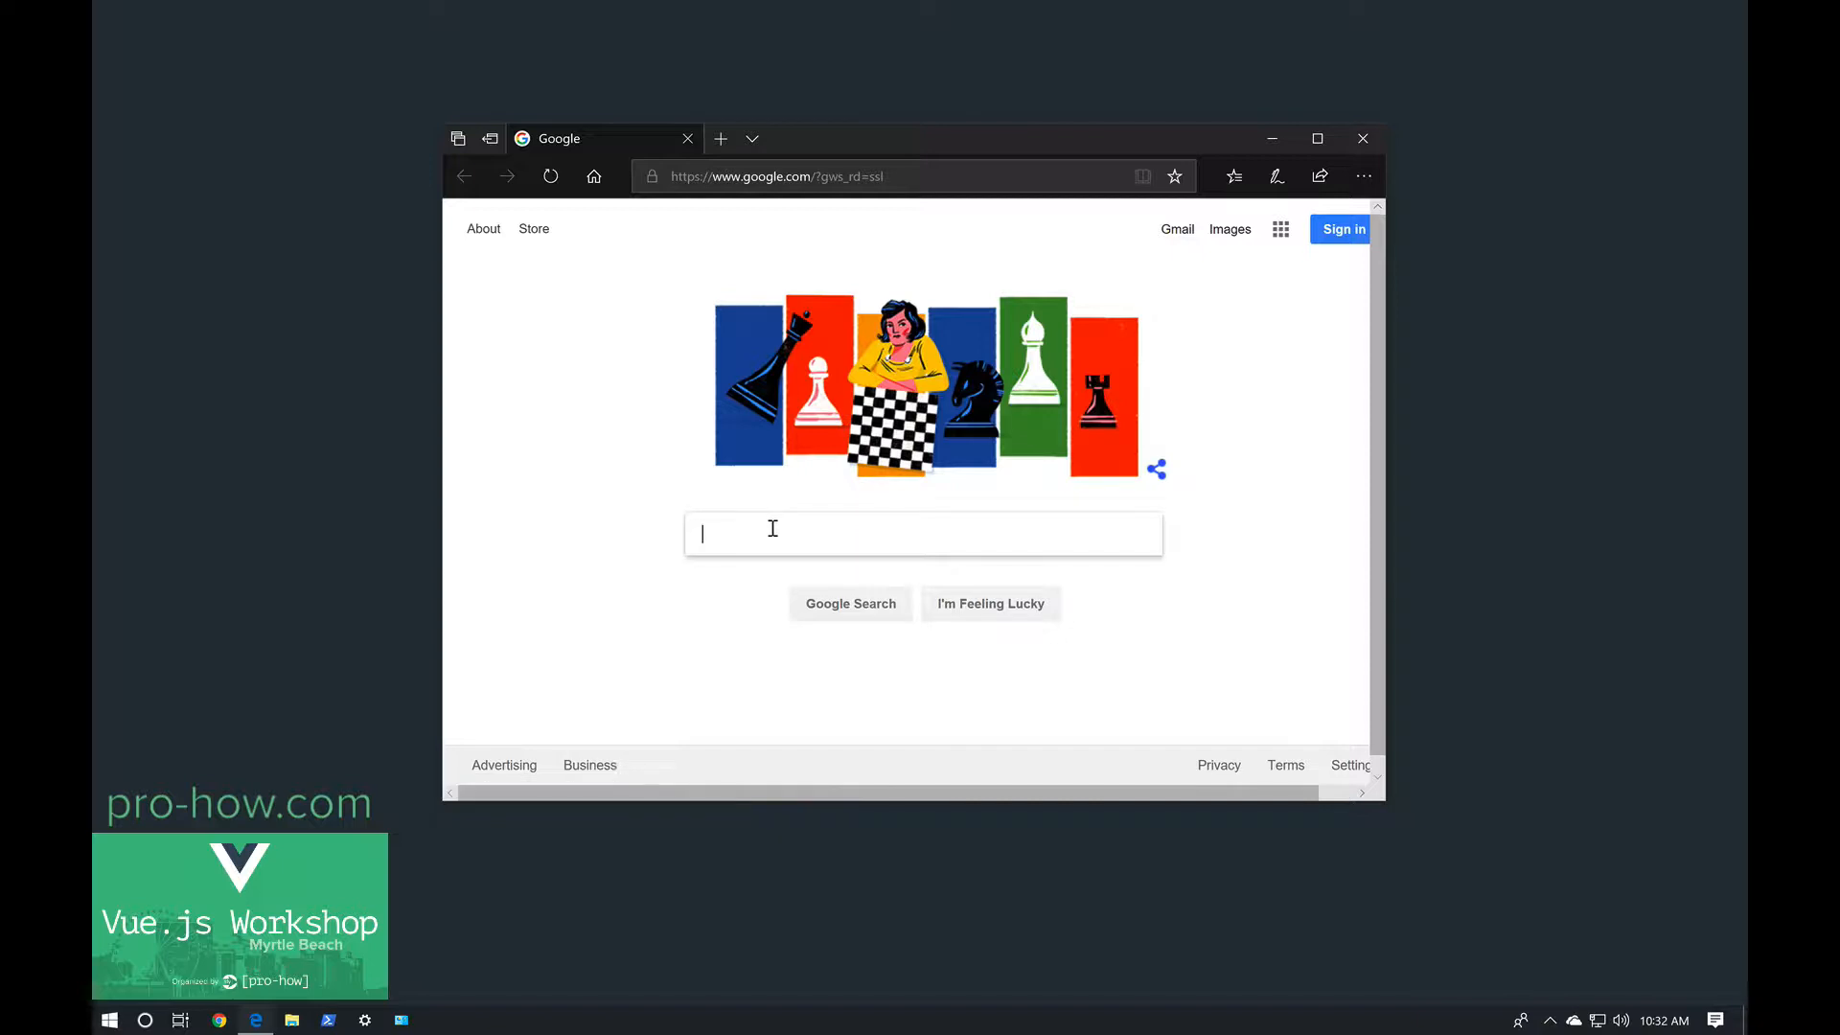
type("v")
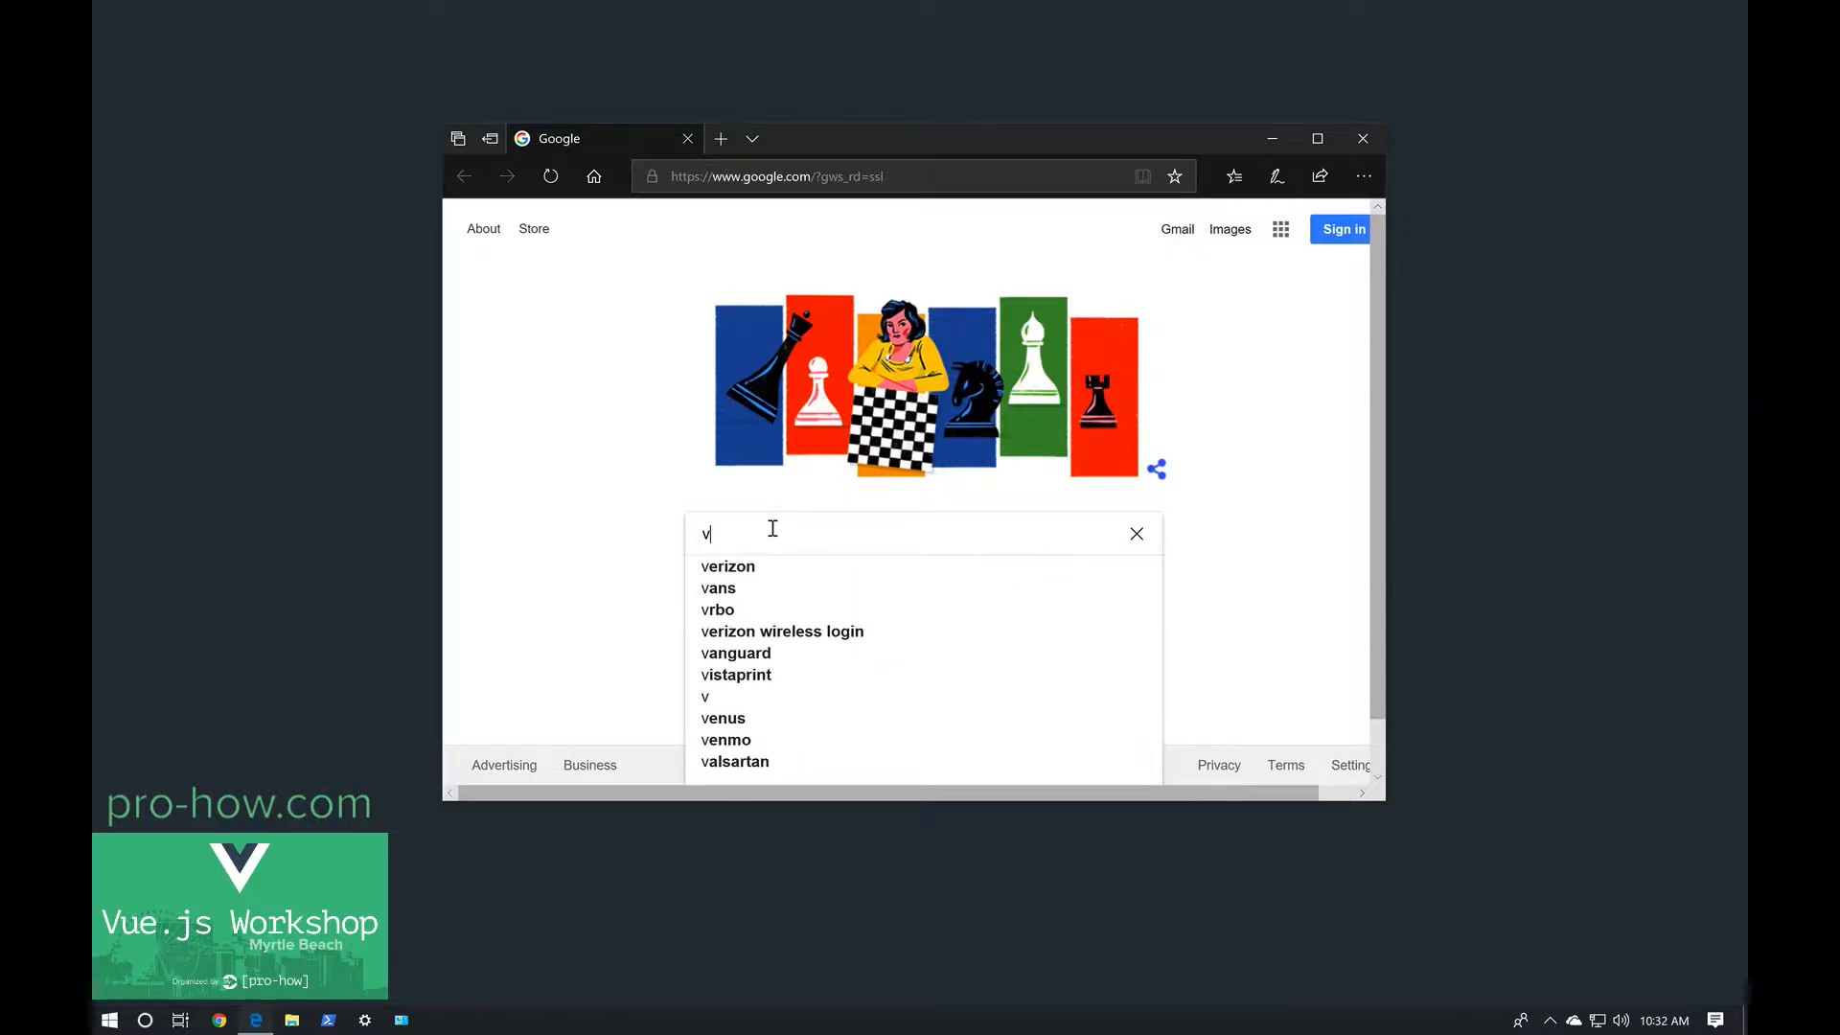
type("isual")
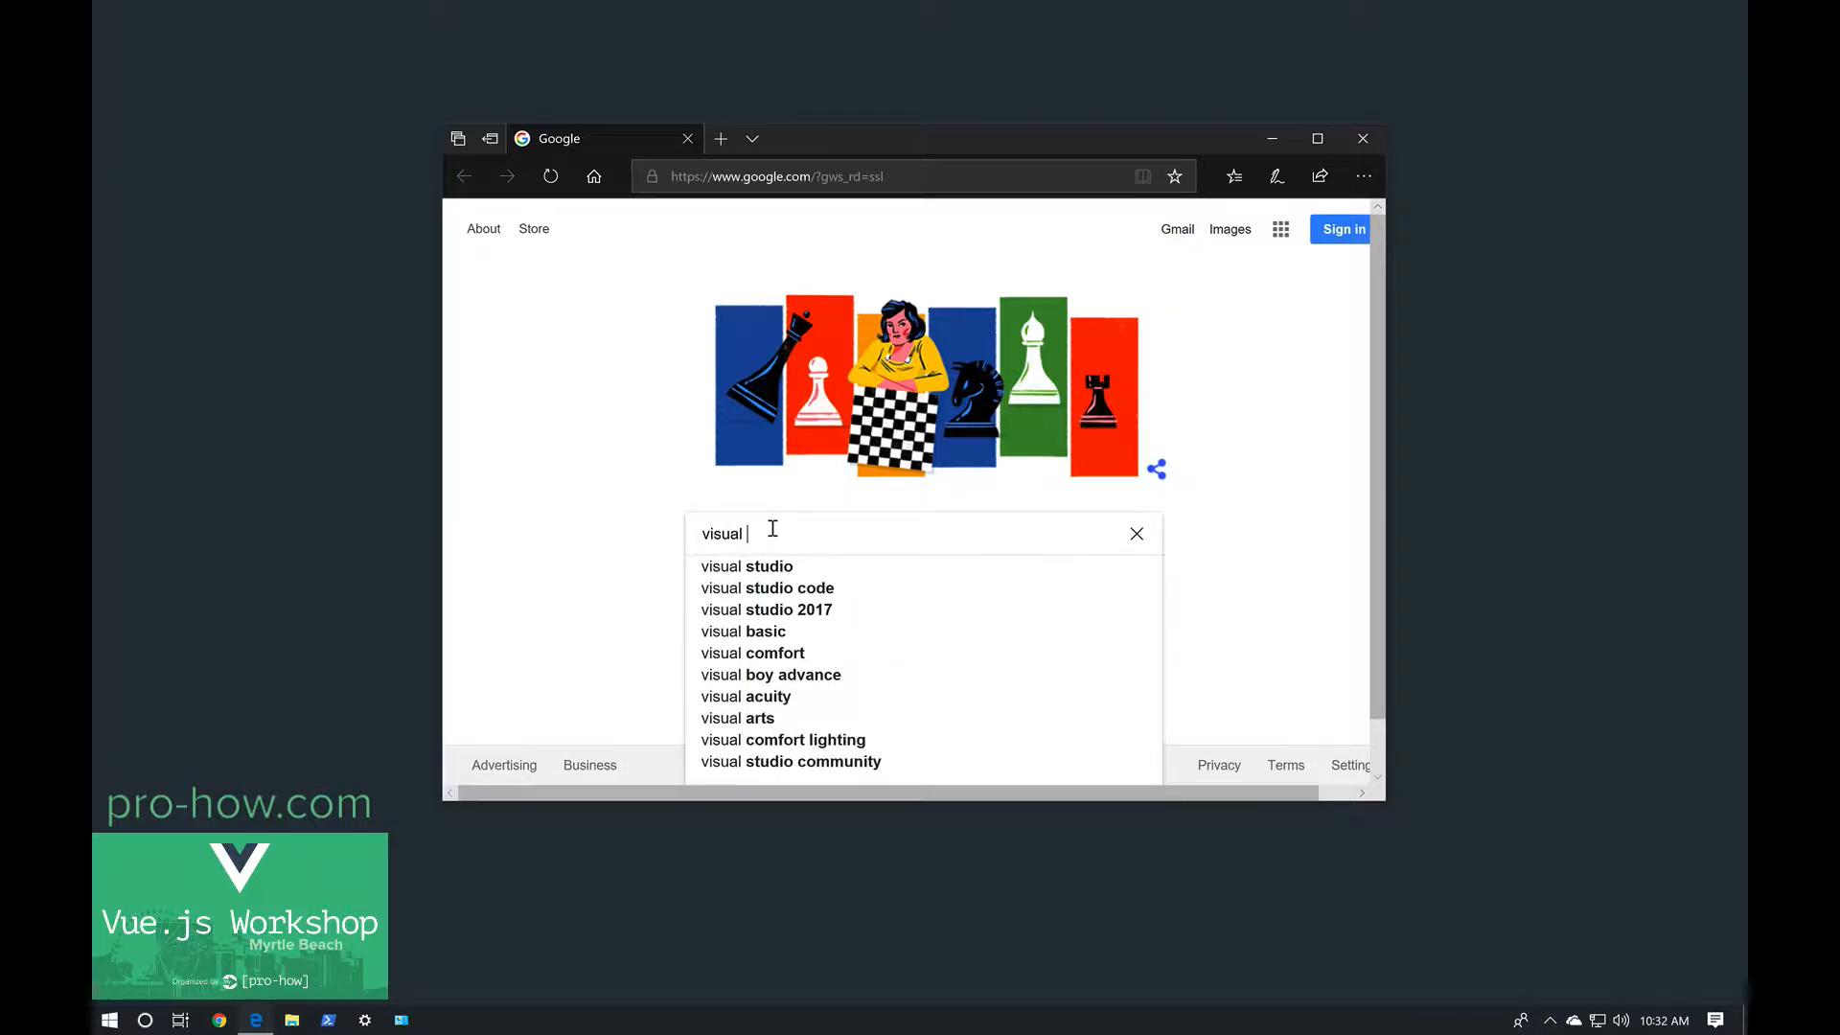
key("Down")
key("Down")
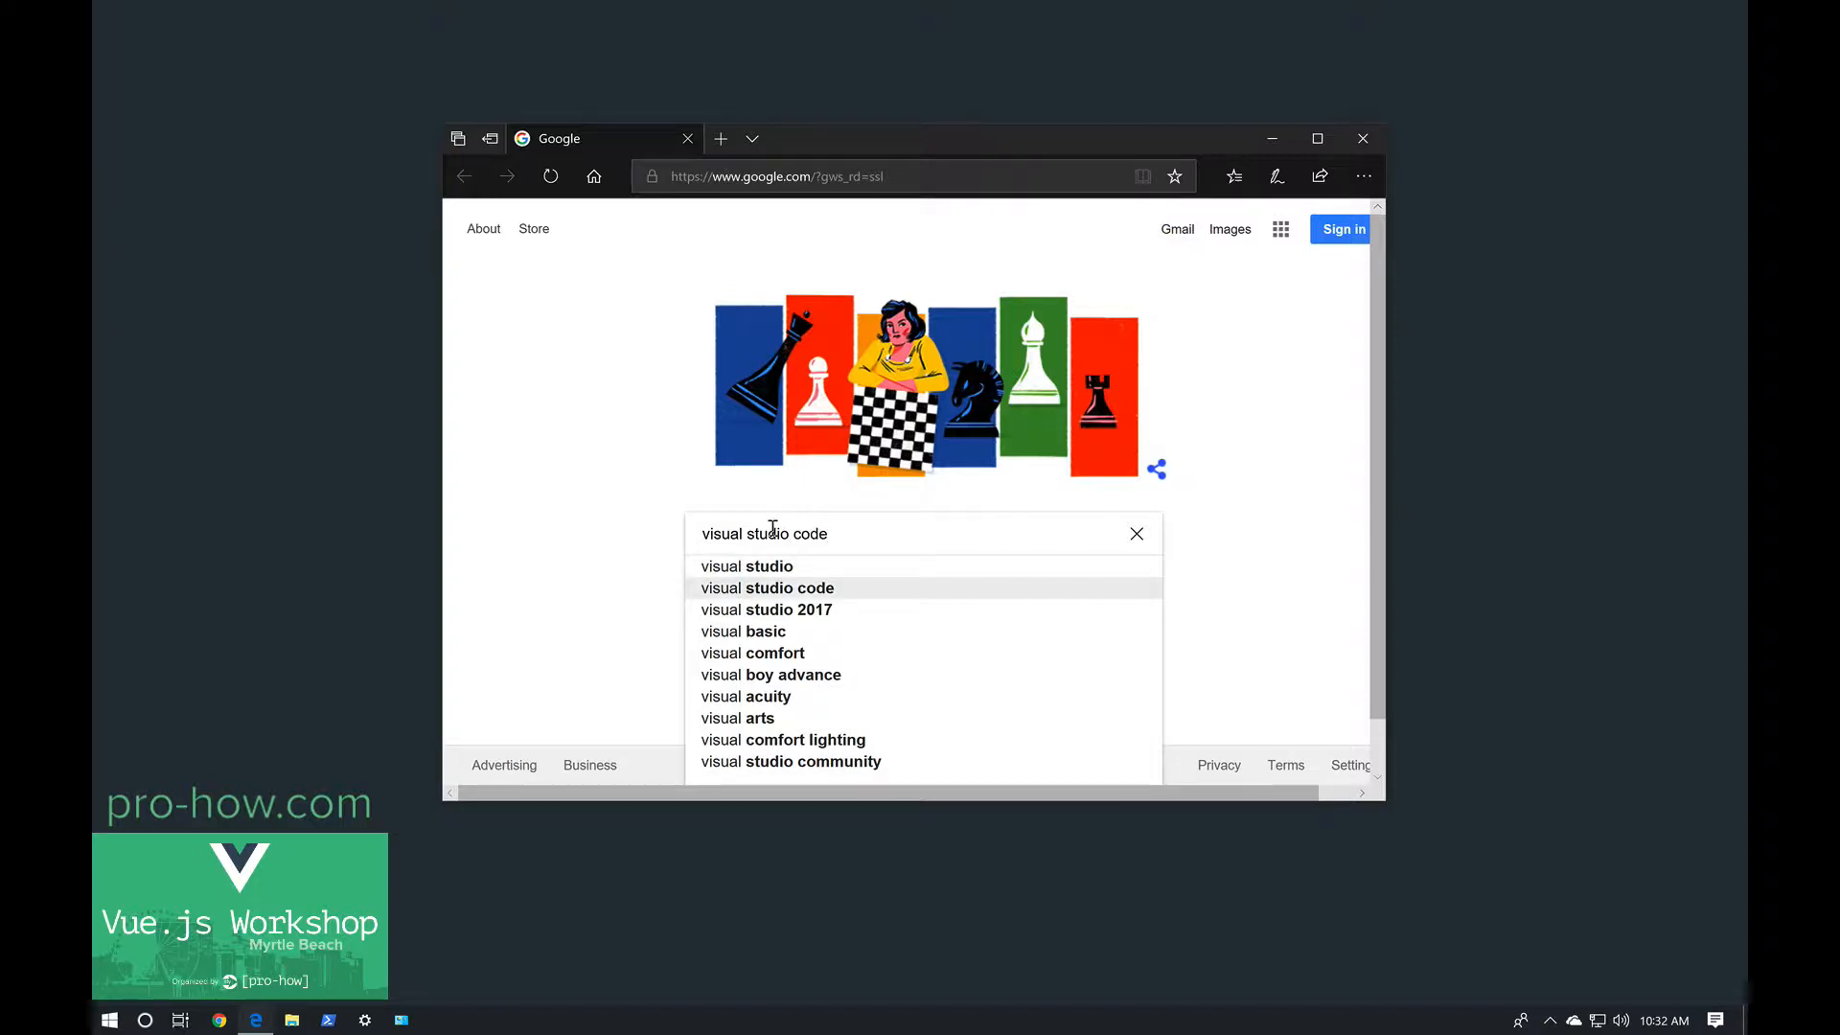
key("Return")
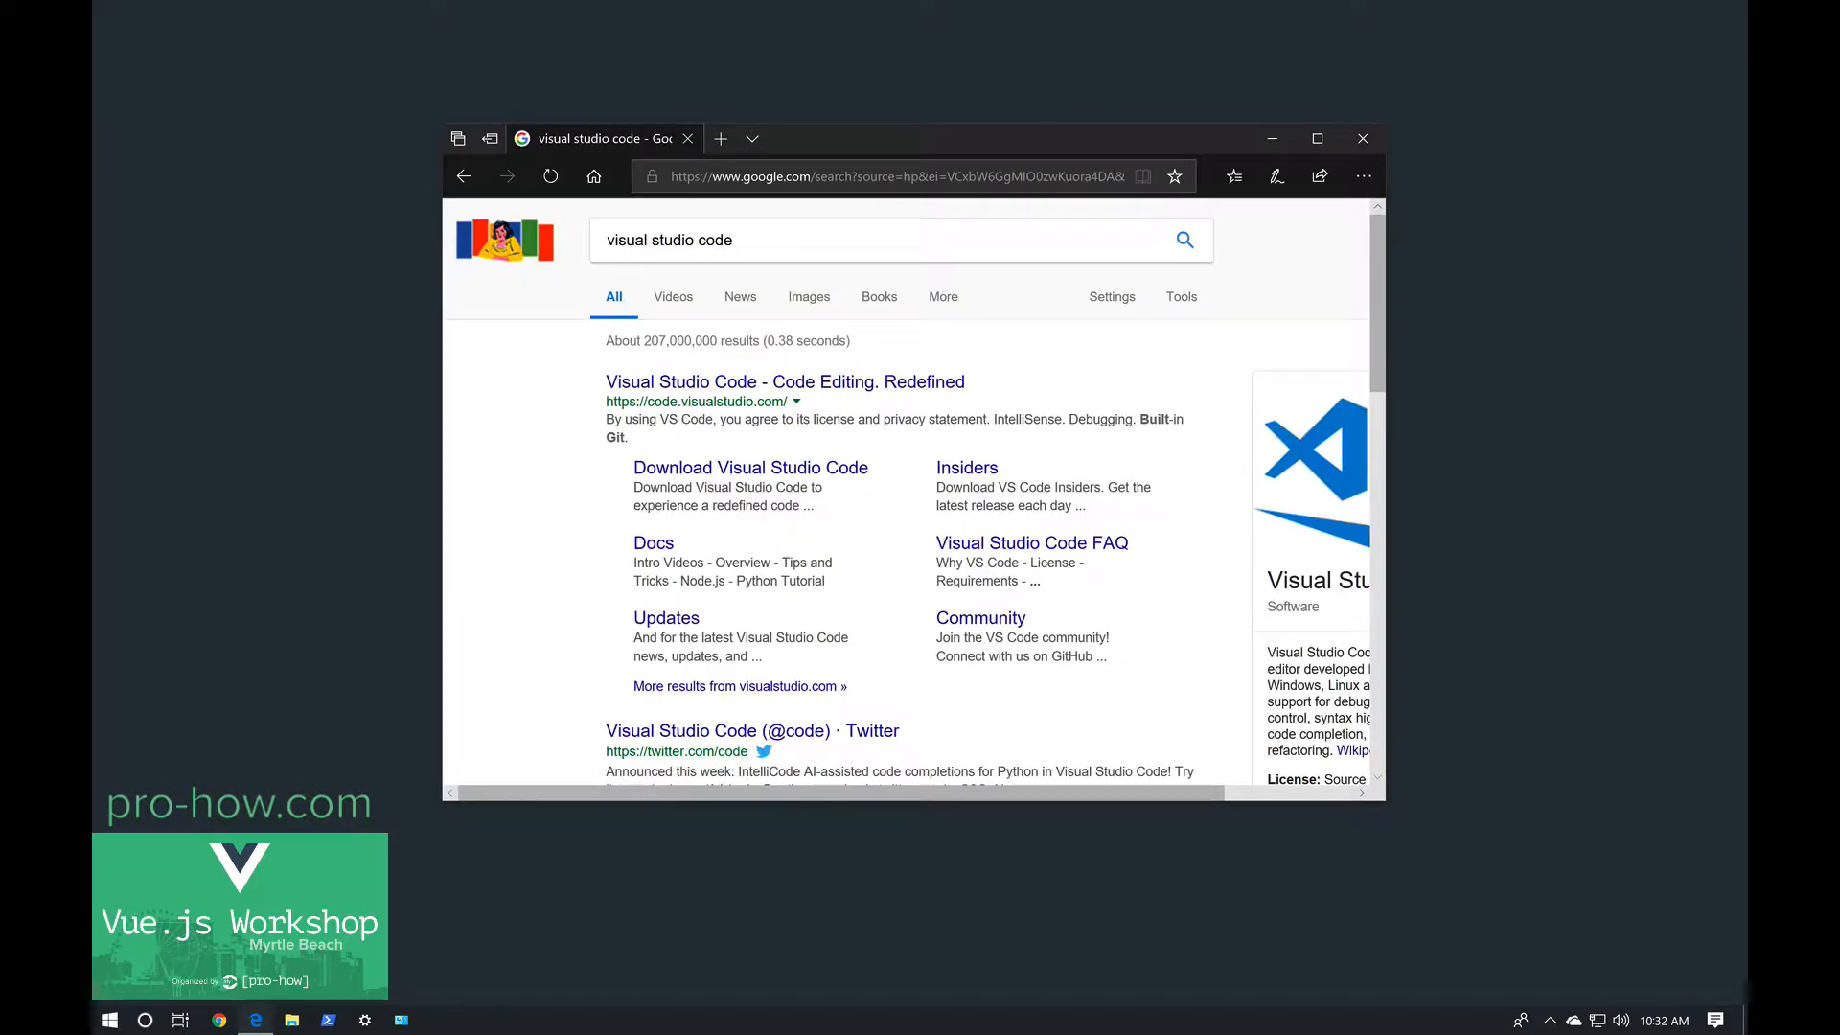
left_click(754, 388)
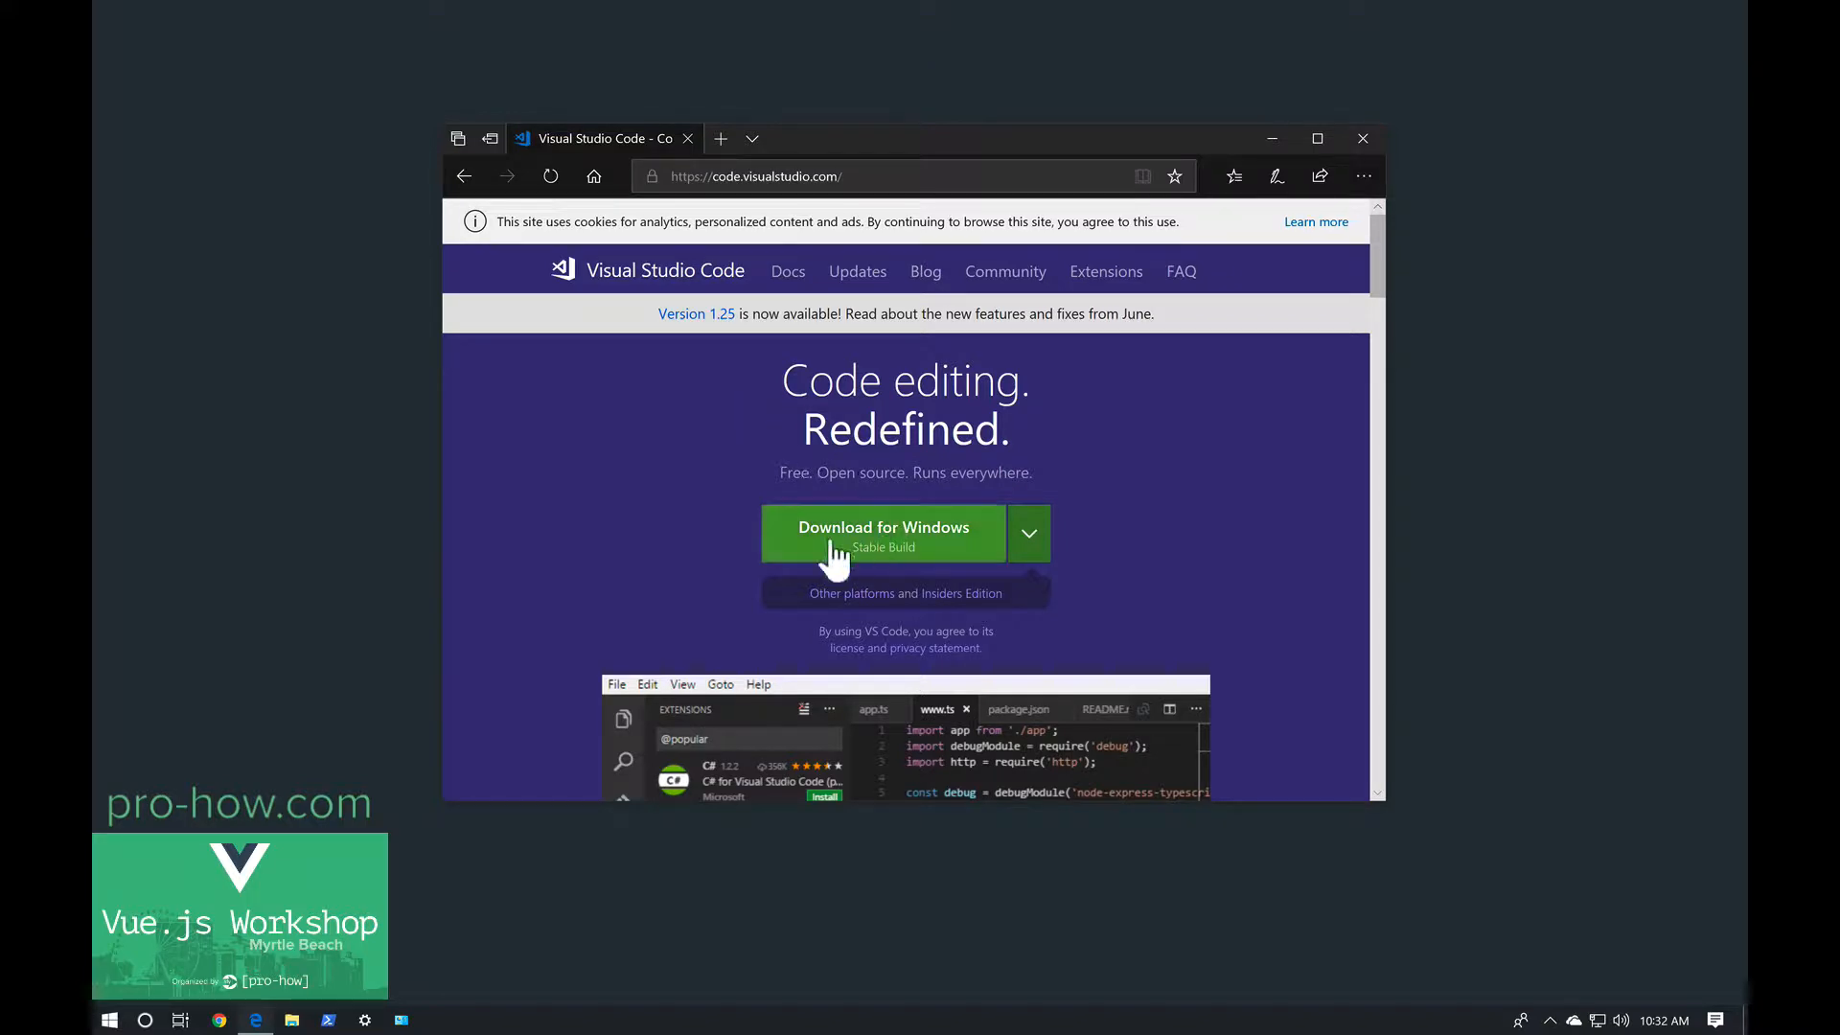
Download the stable Visual Studio Code build for Windows and run its installer, allowing it to make changes to the device.
left_click(935, 530)
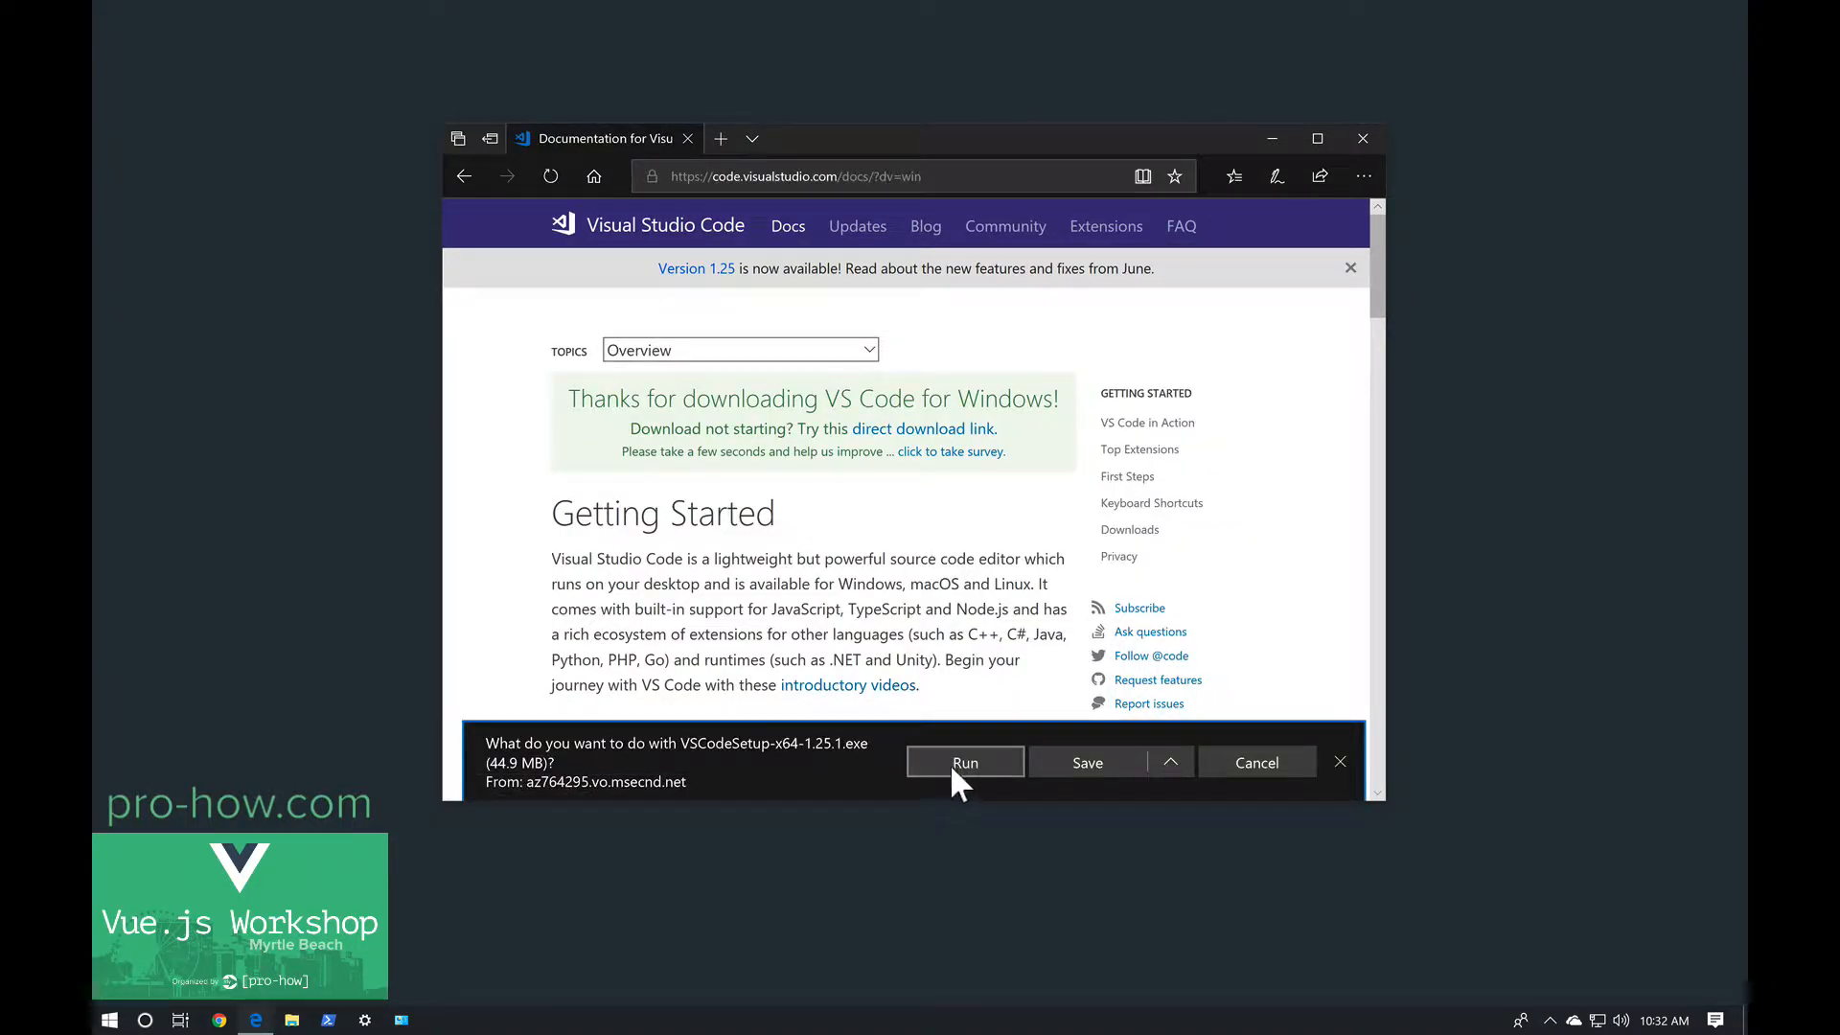
left_click(949, 764)
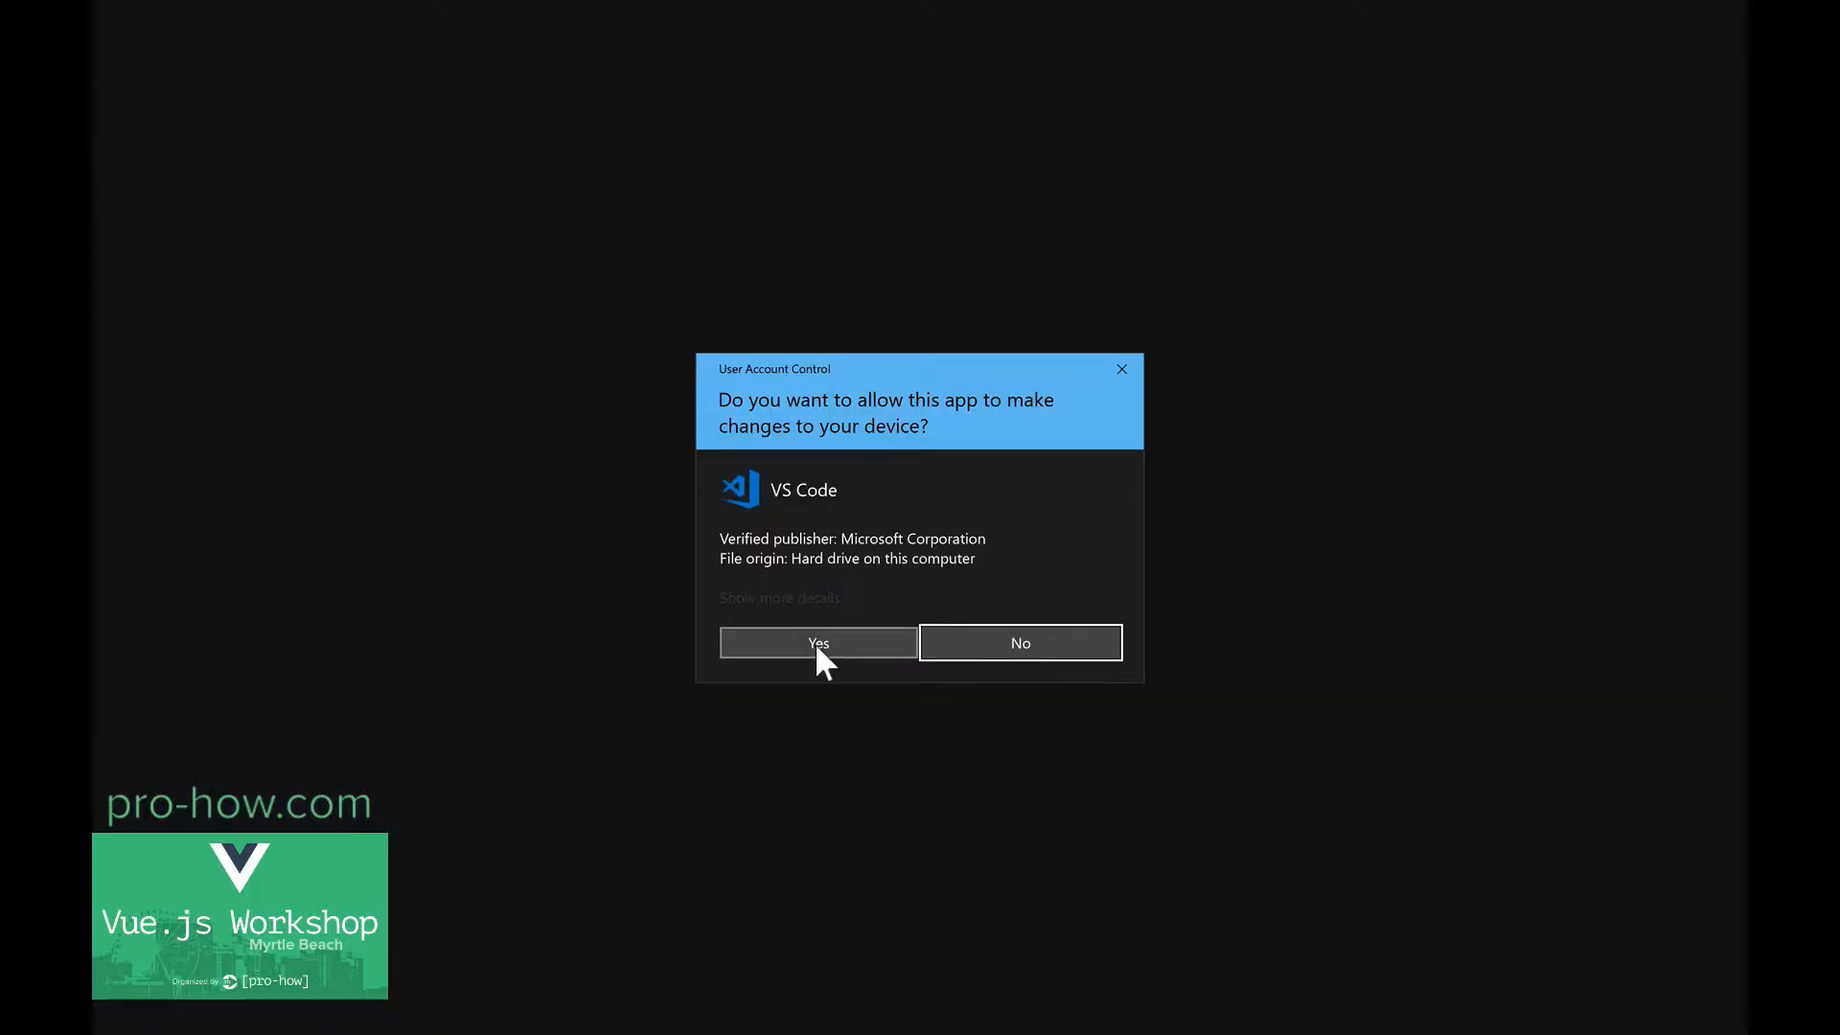
left_click(818, 644)
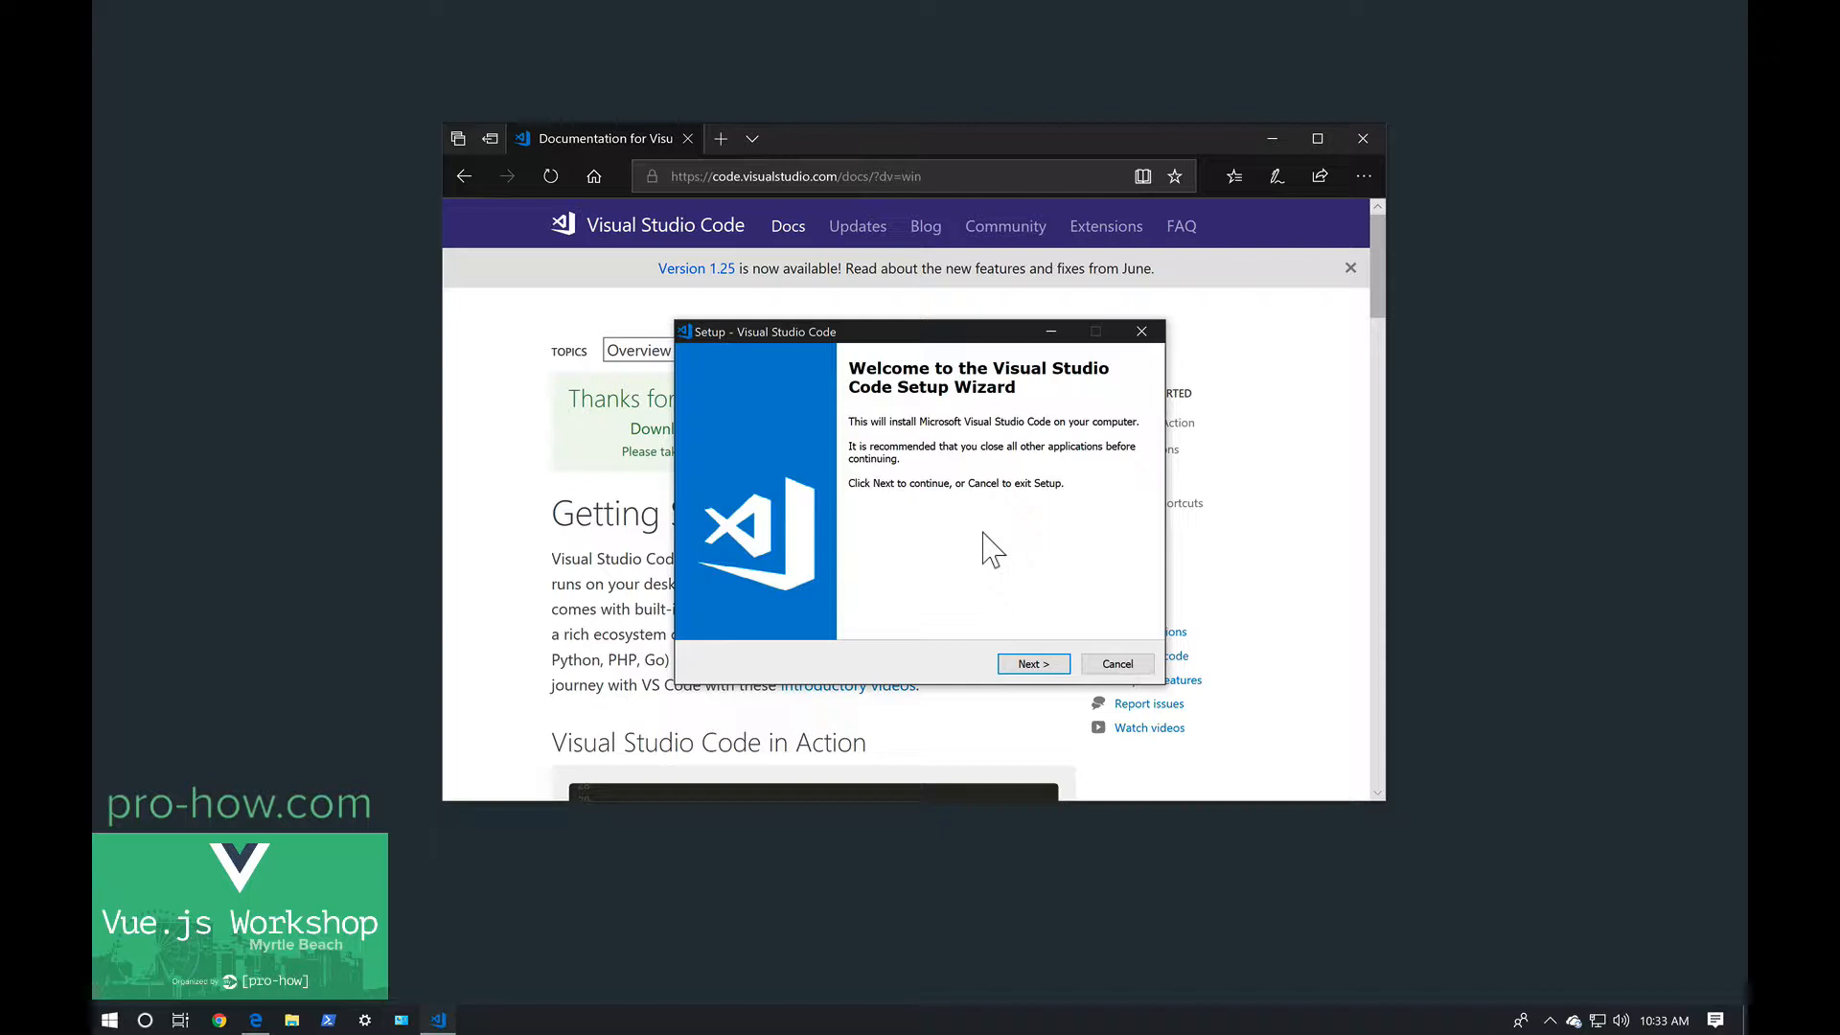
Accept the Visual Studio Code license agreement and keep the default Start Menu folder in the setup wizard.
left_click(1032, 665)
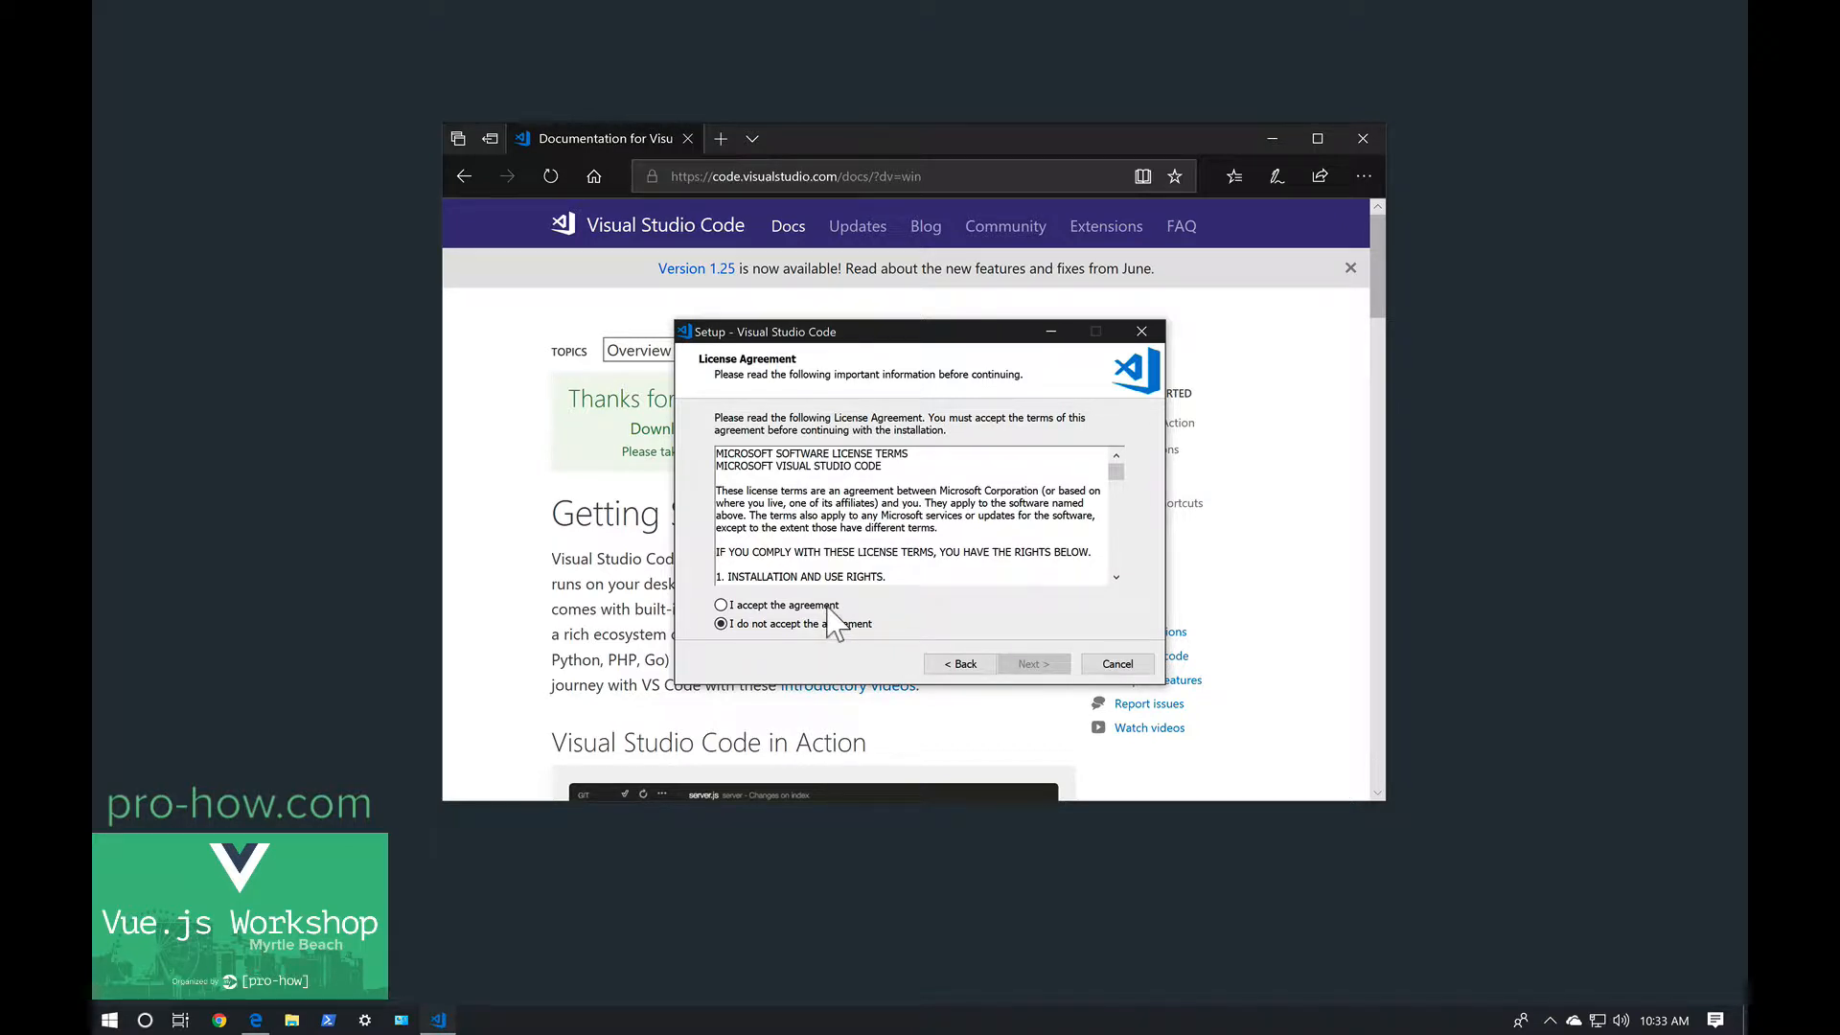
left_click(738, 606)
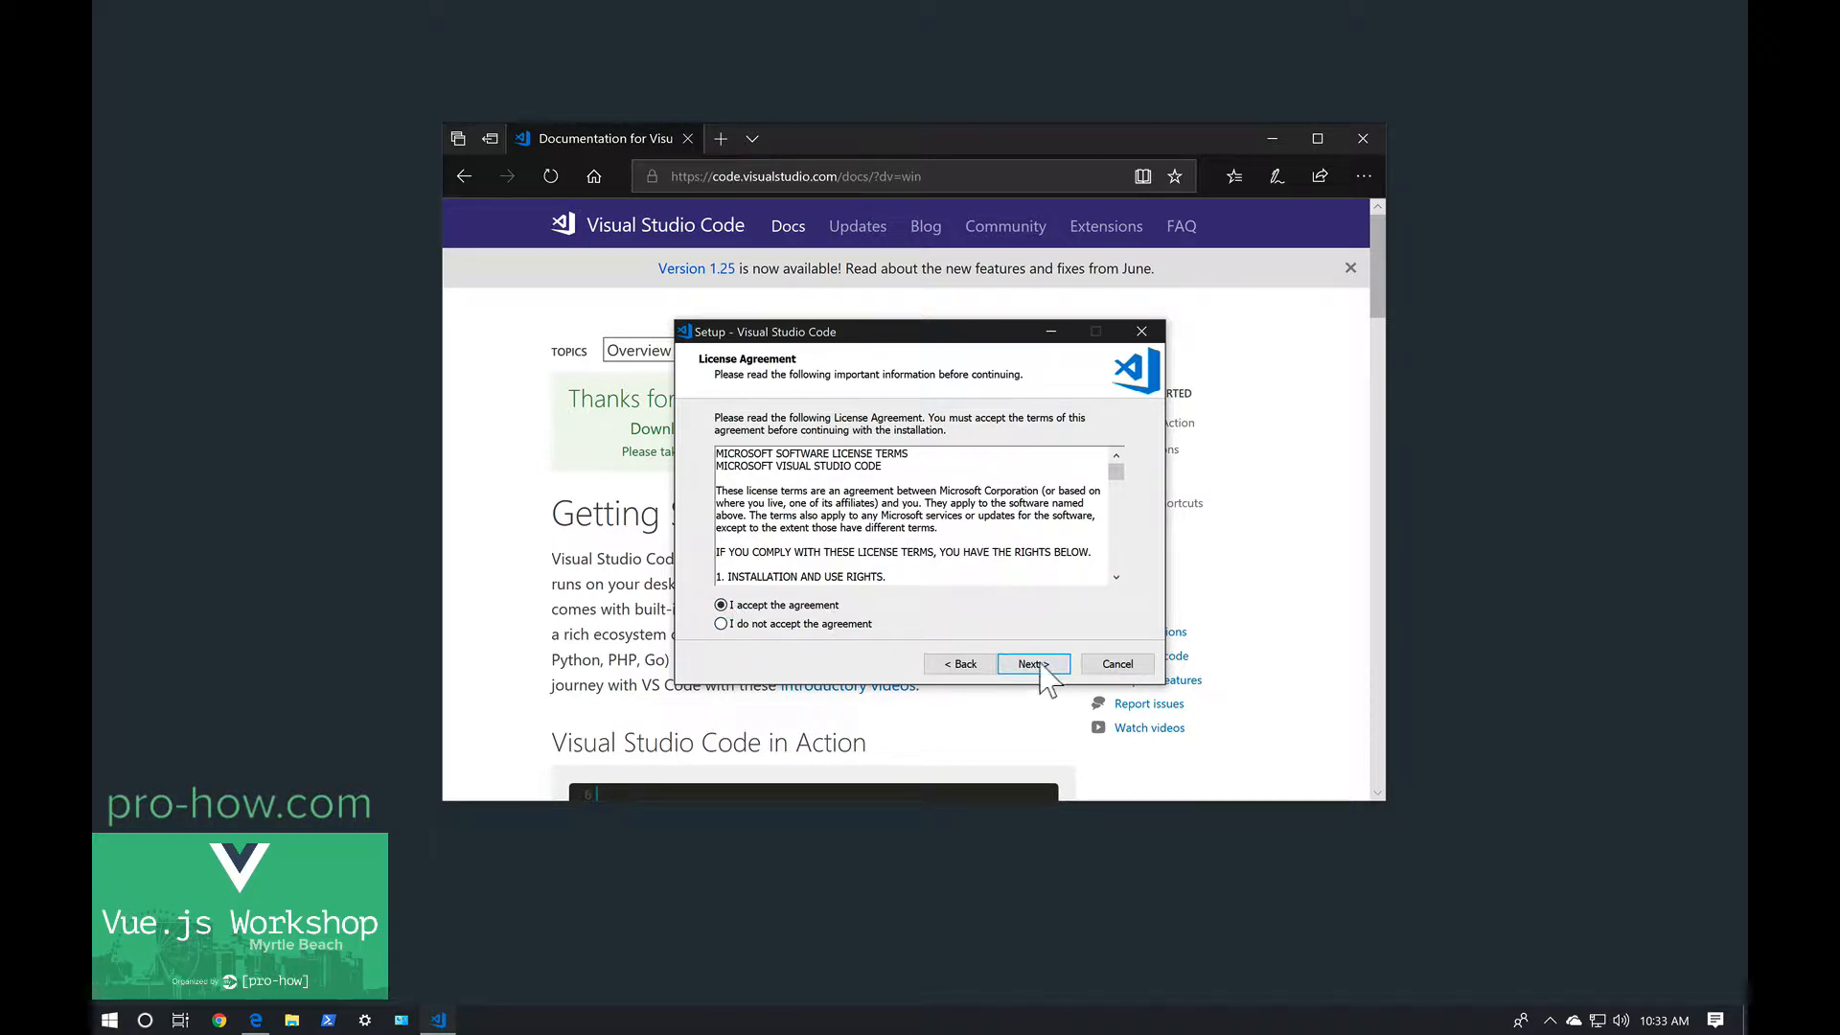
left_click(1032, 664)
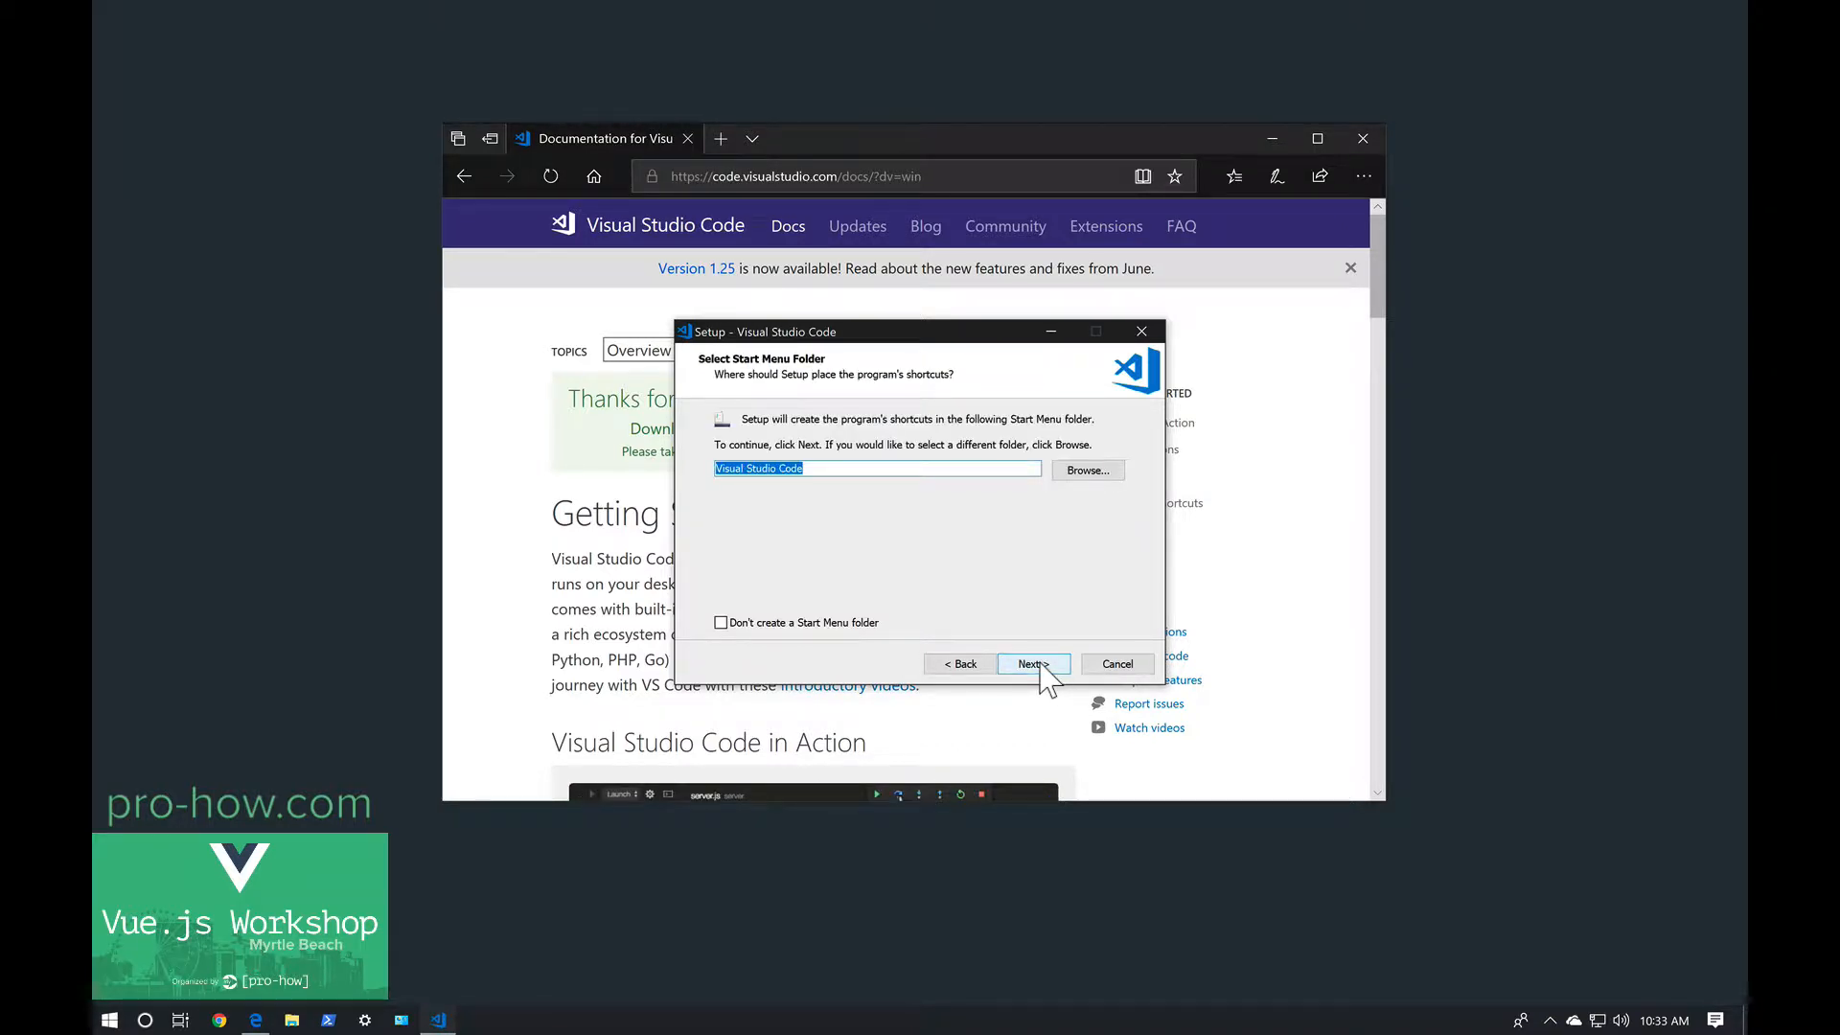
left_click(1041, 667)
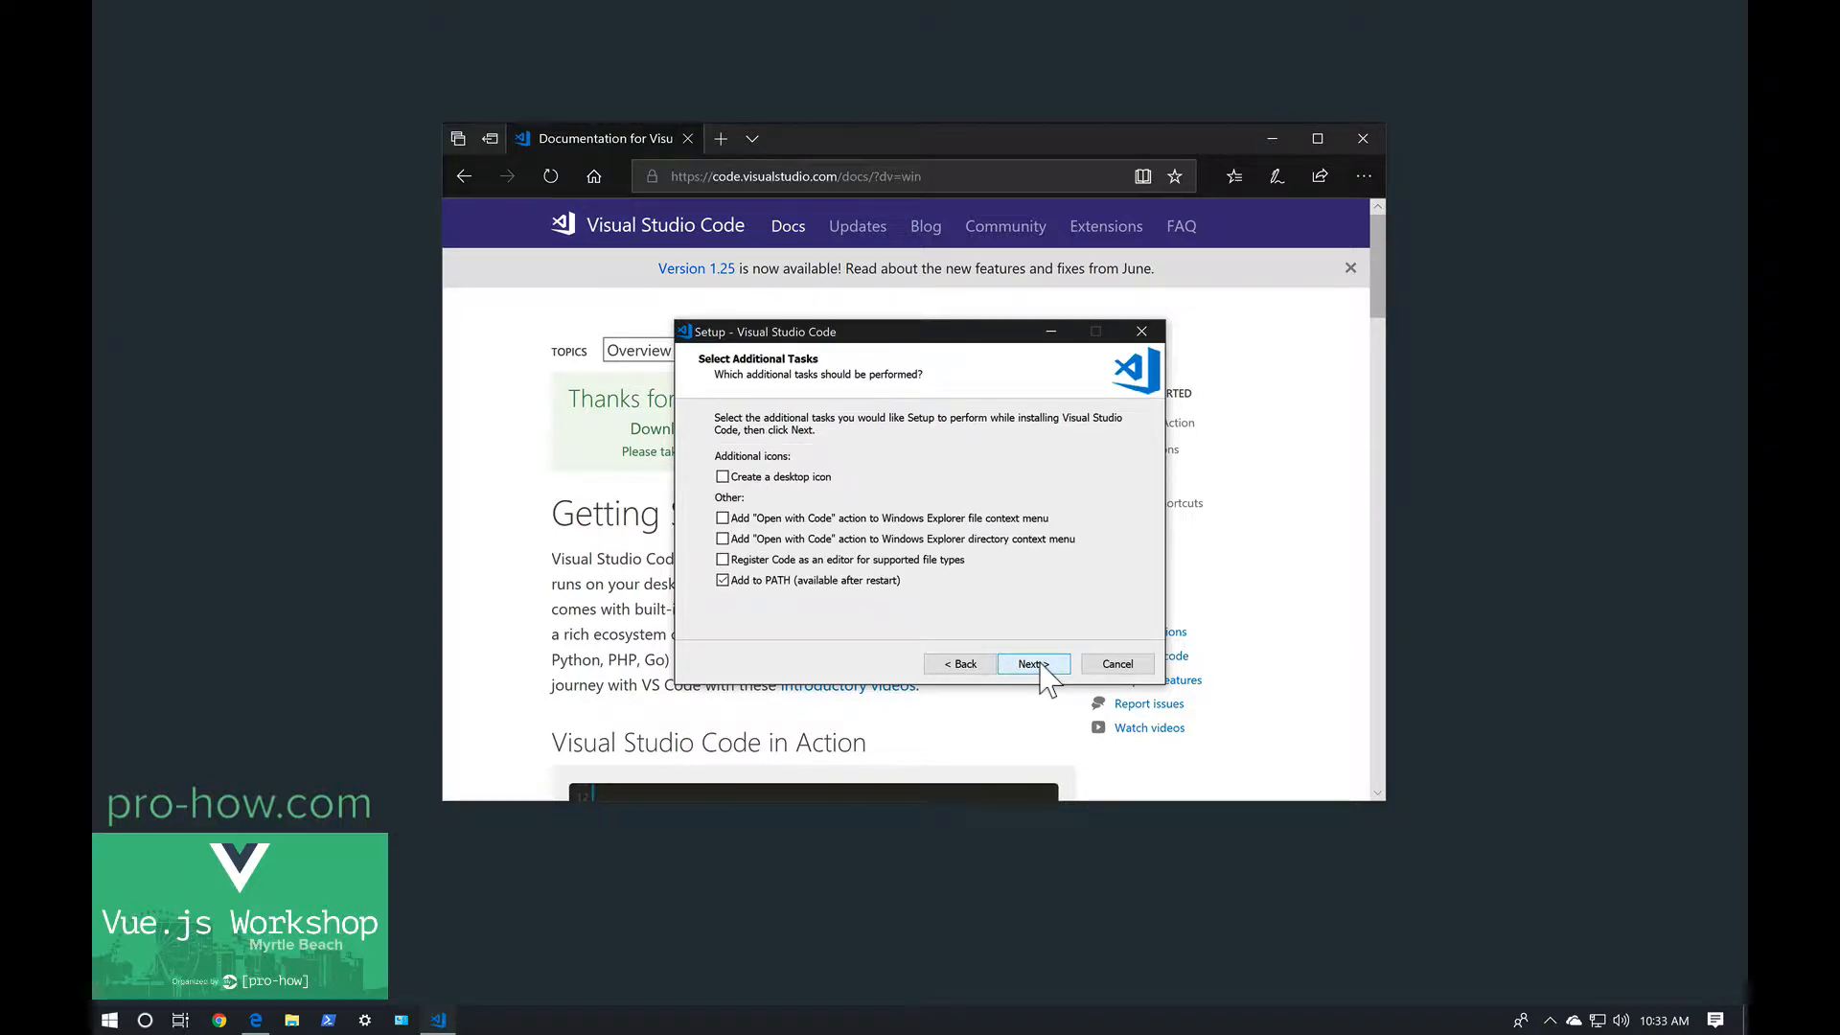
Install Visual Studio Code with both "Open with Code" context menu actions, registration as editor for supported file types, and Add to PATH enabled.
left_click(724, 518)
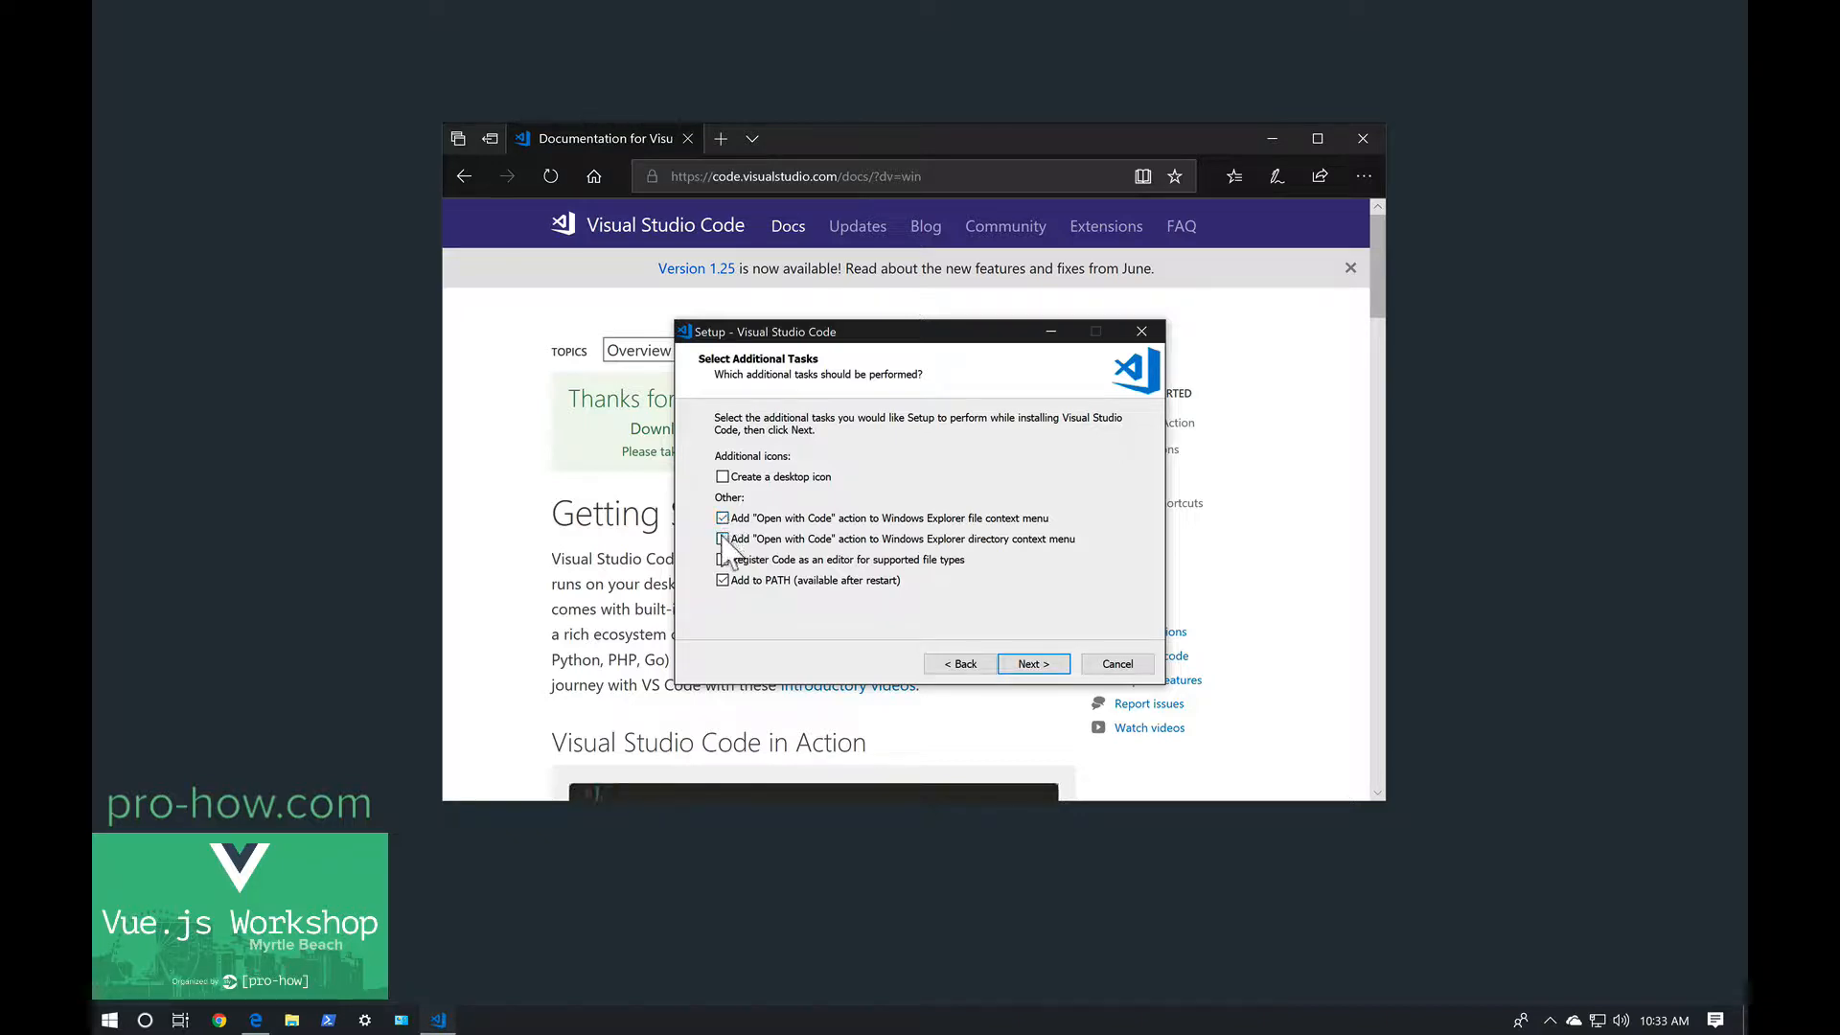
left_click(724, 561)
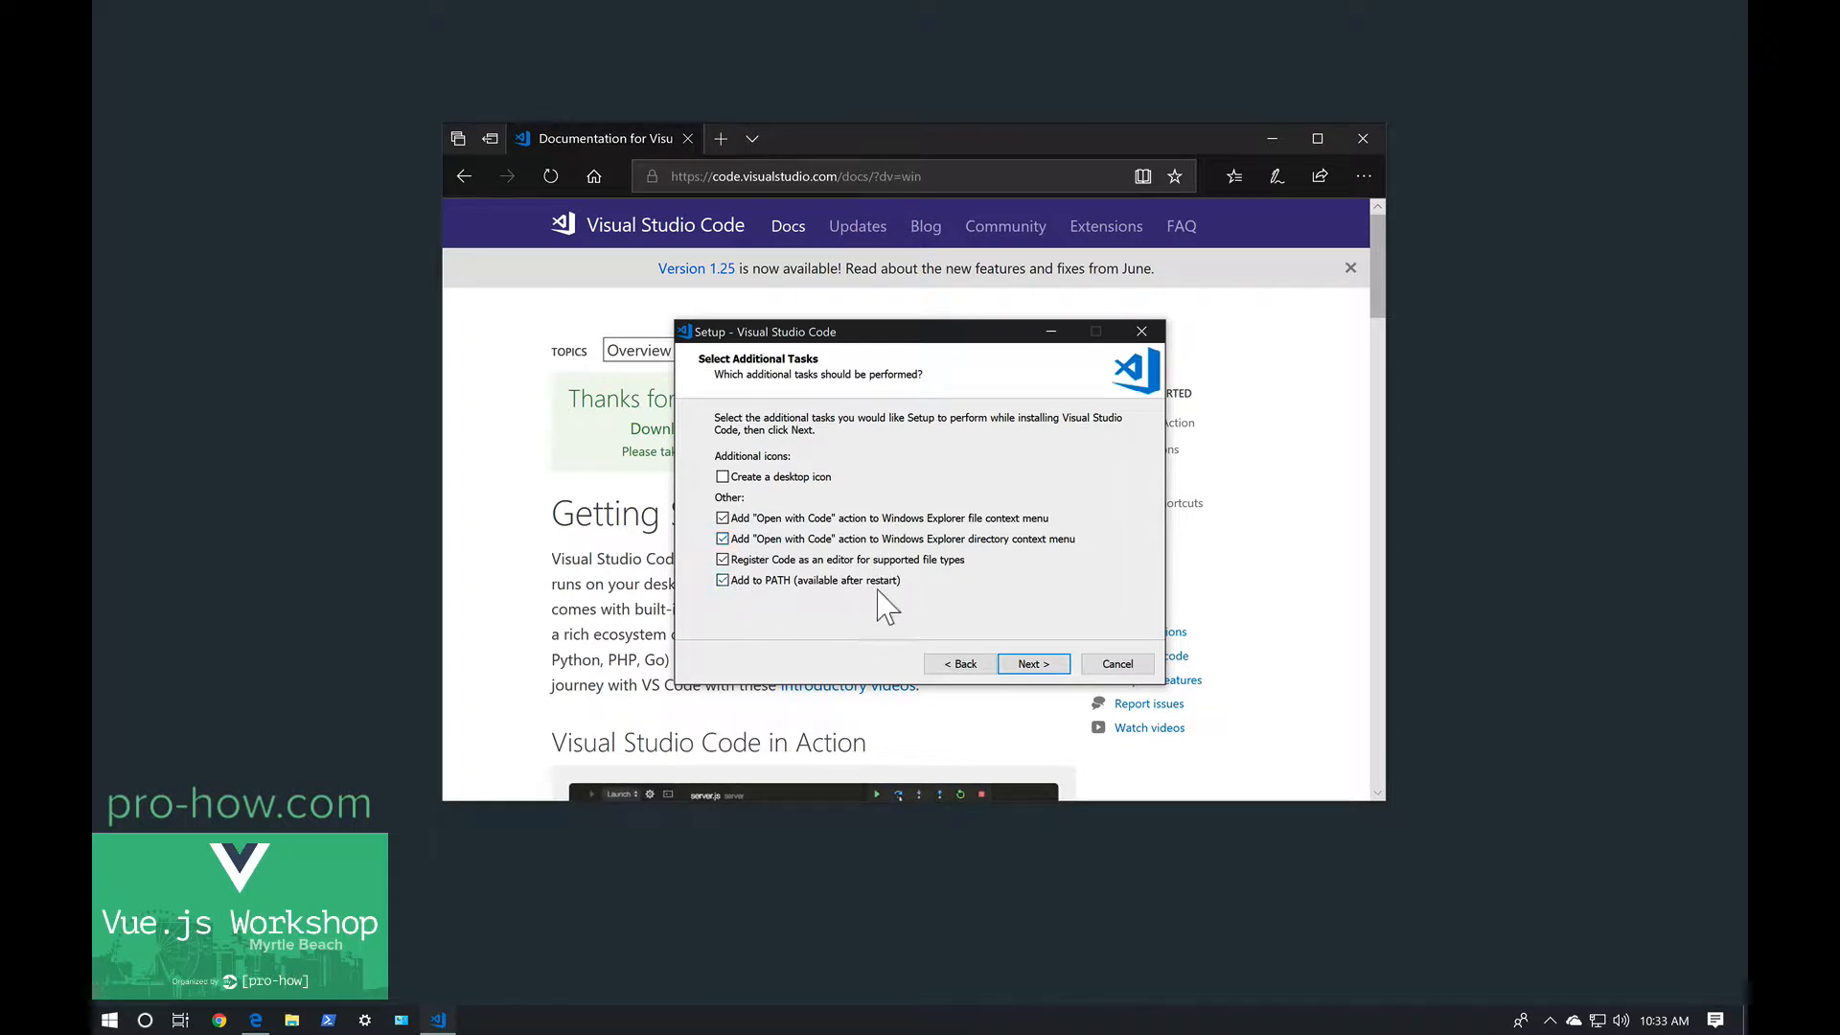
left_click(1049, 662)
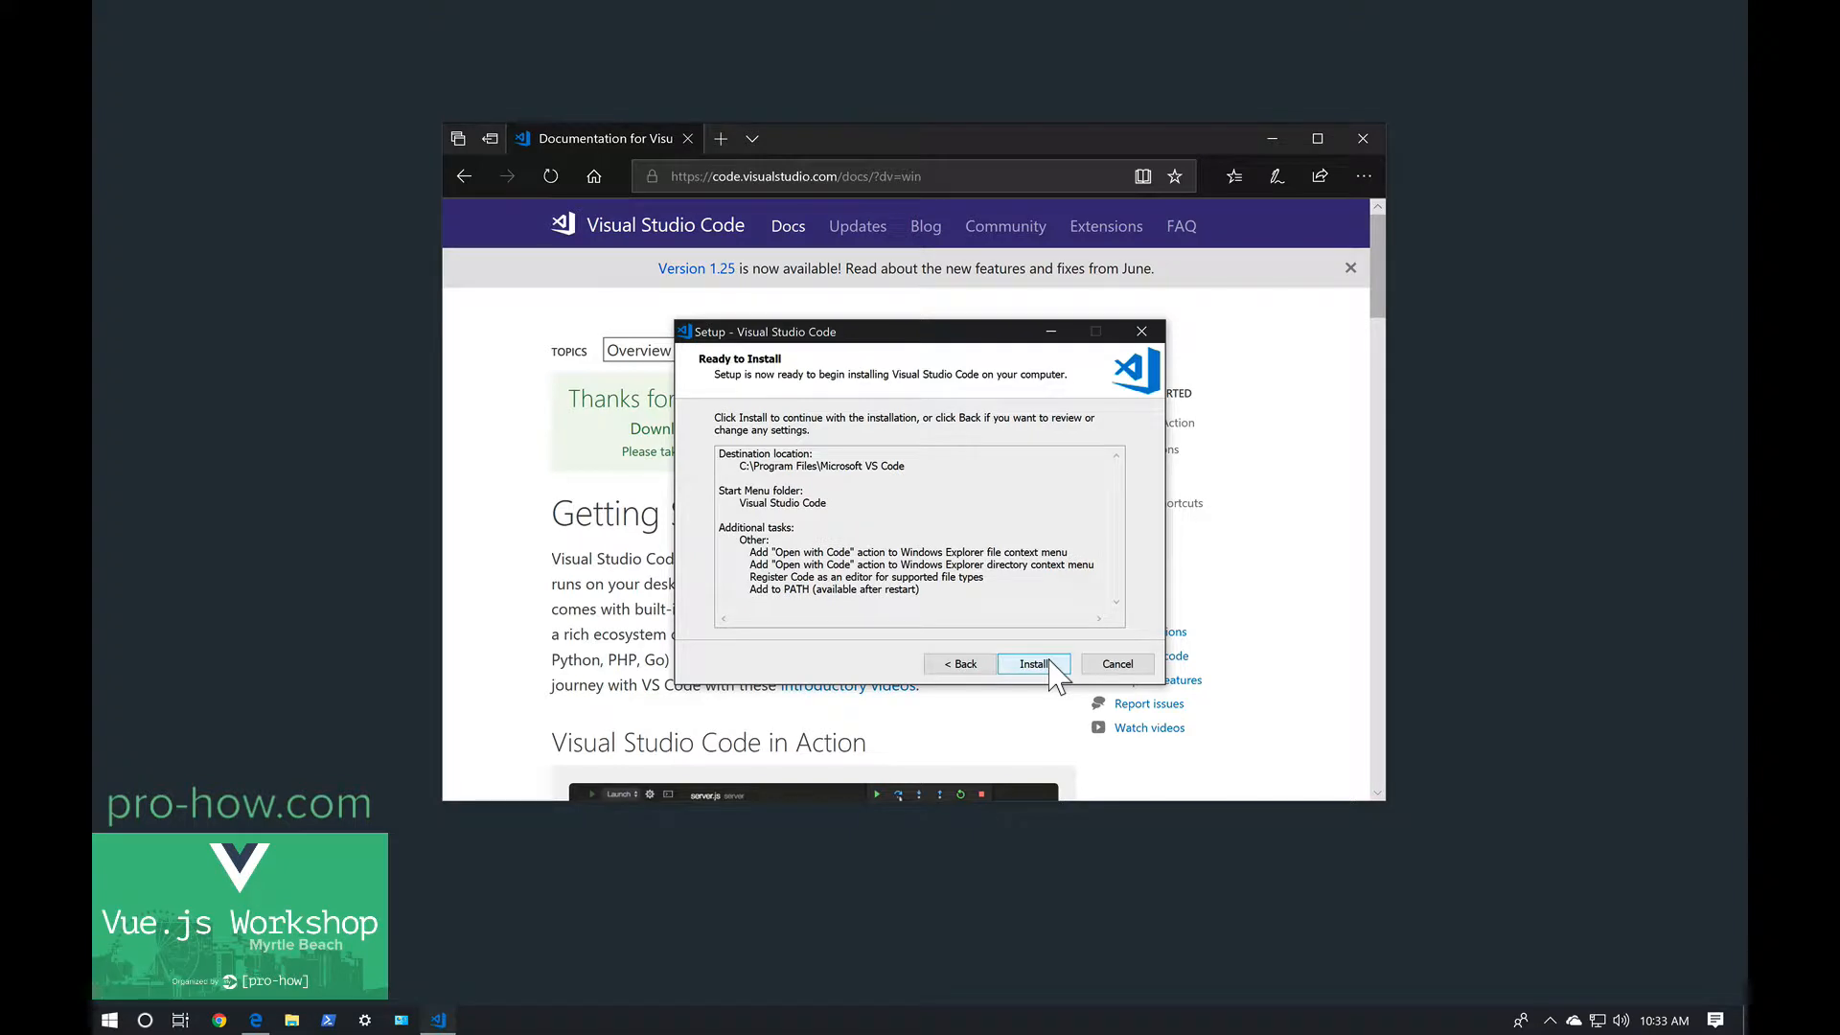
left_click(1050, 660)
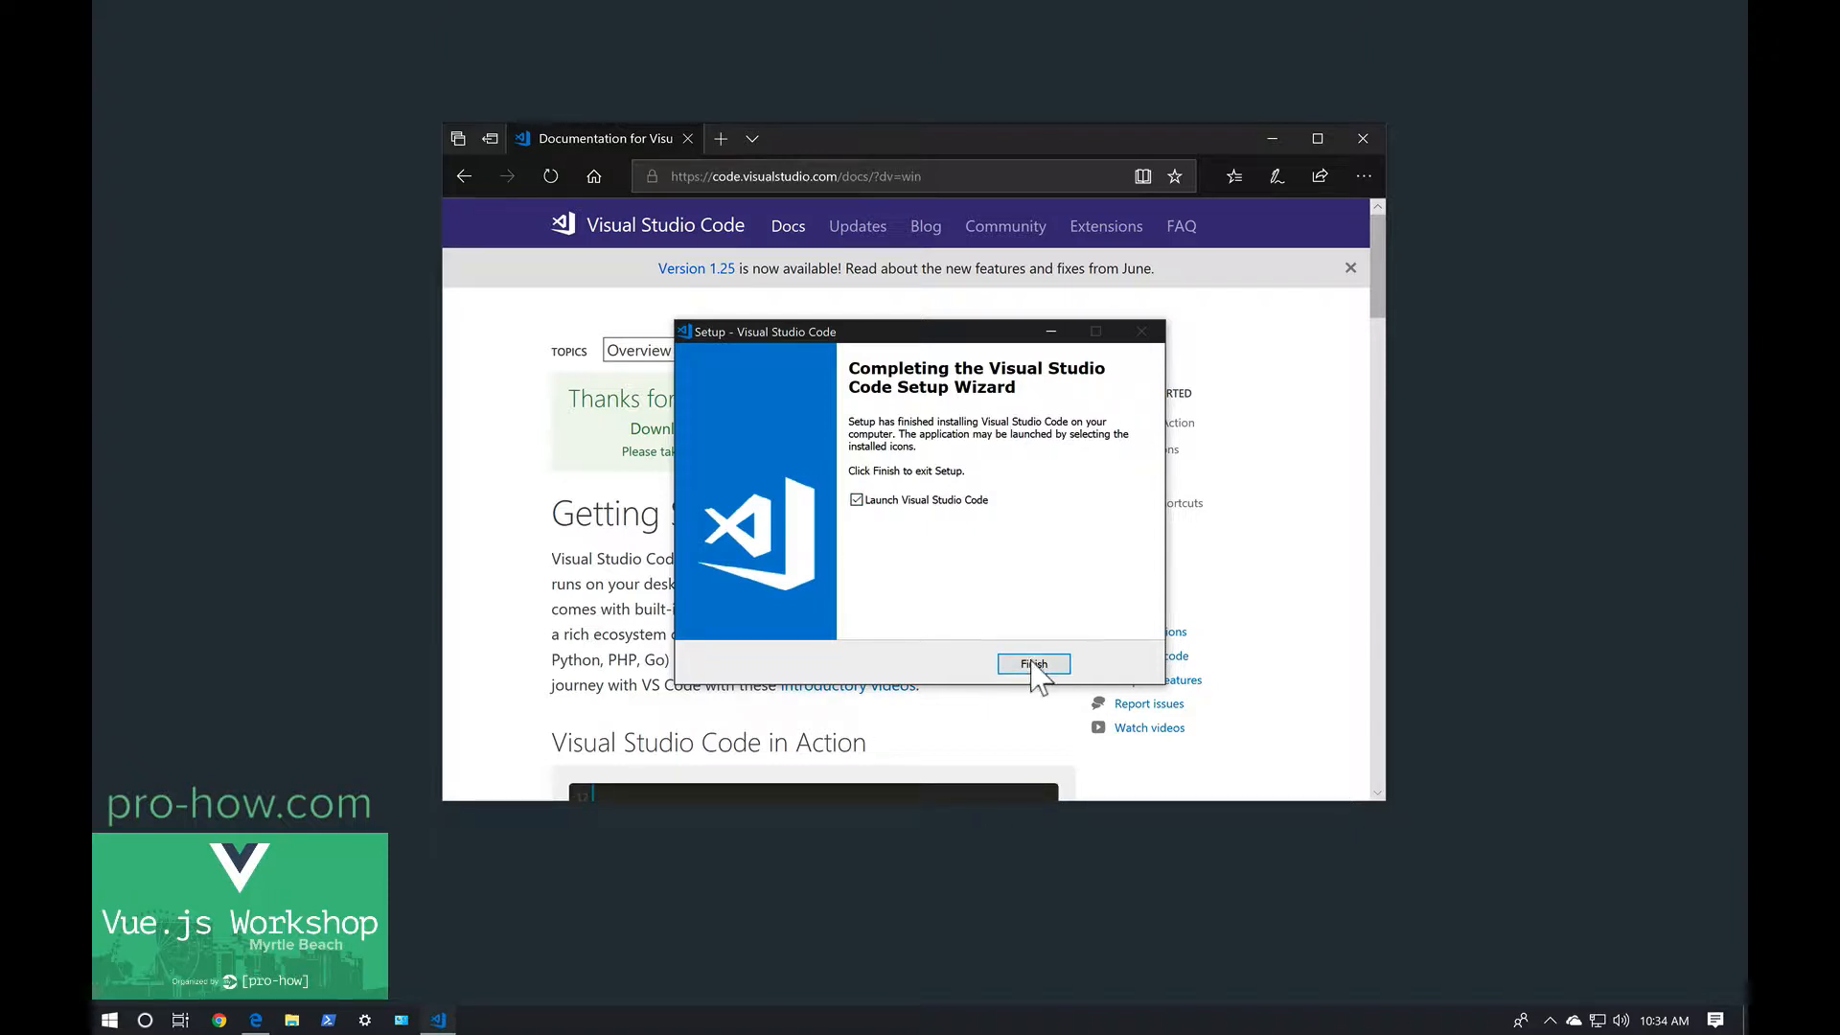
Finish the setup with Launch Visual Studio Code enabled and maximize the editor window.
left_click(1035, 665)
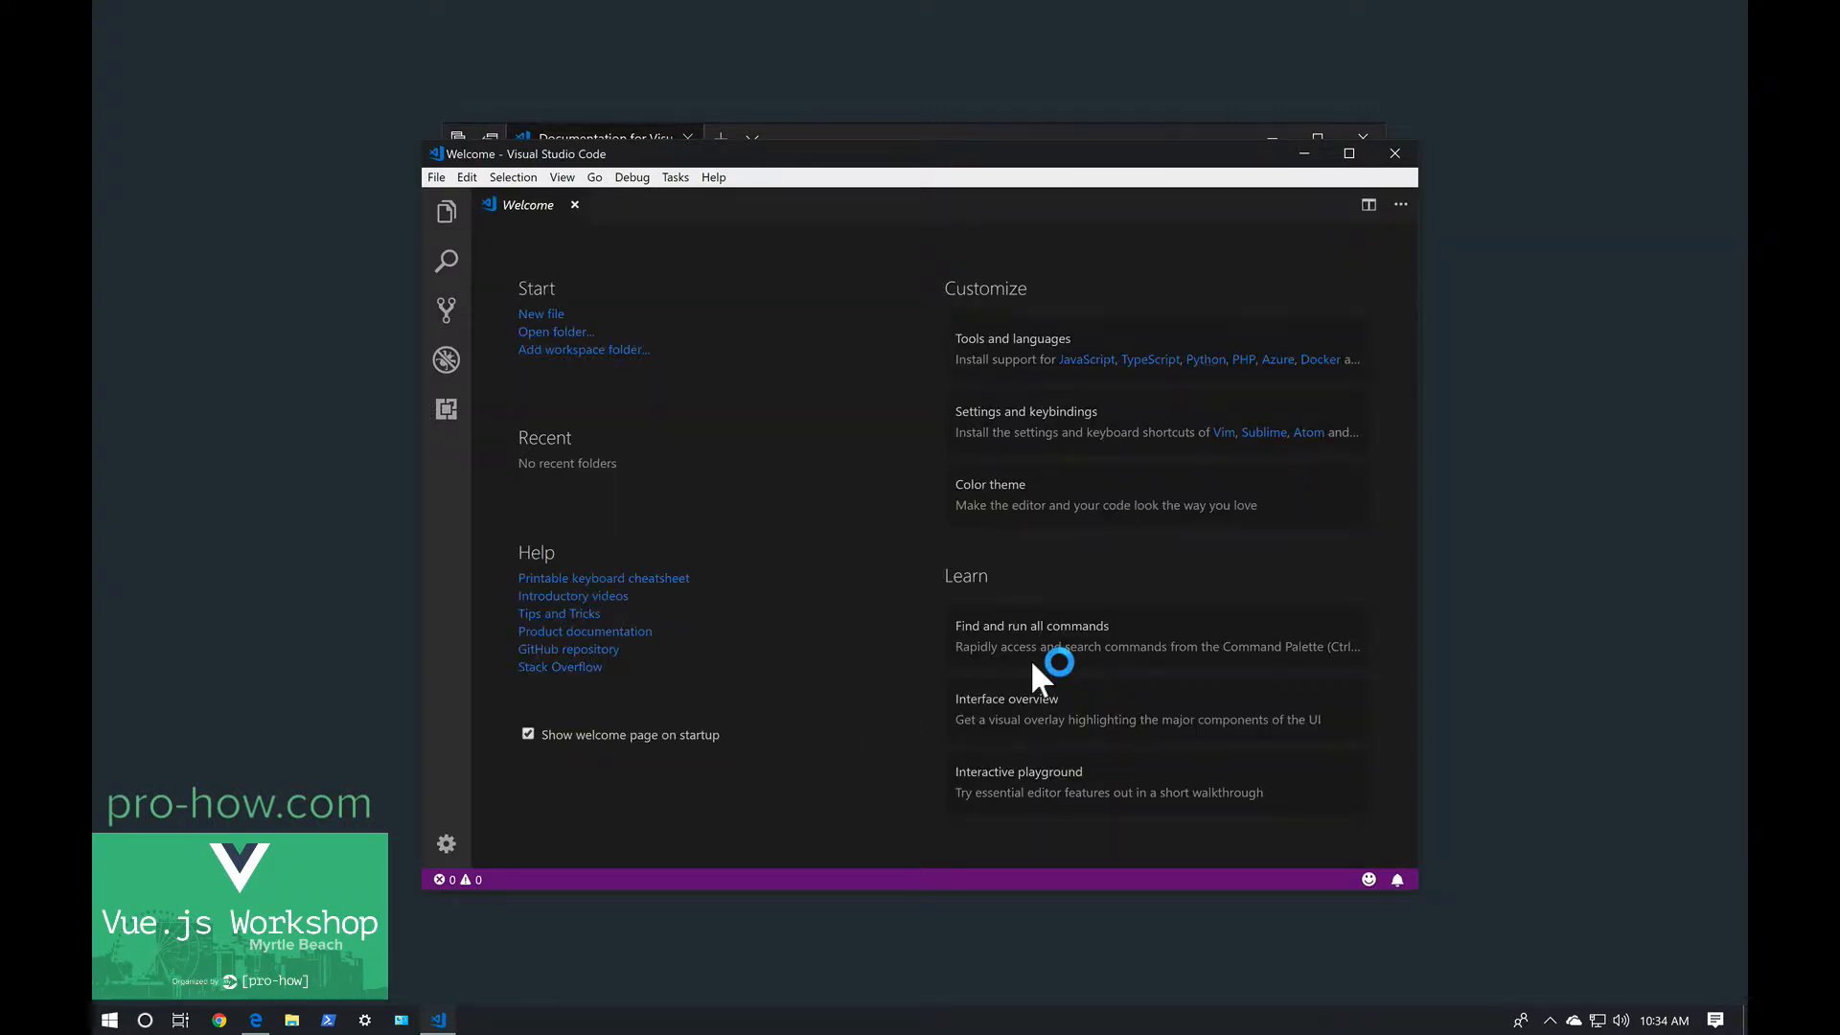
double_click(1350, 153)
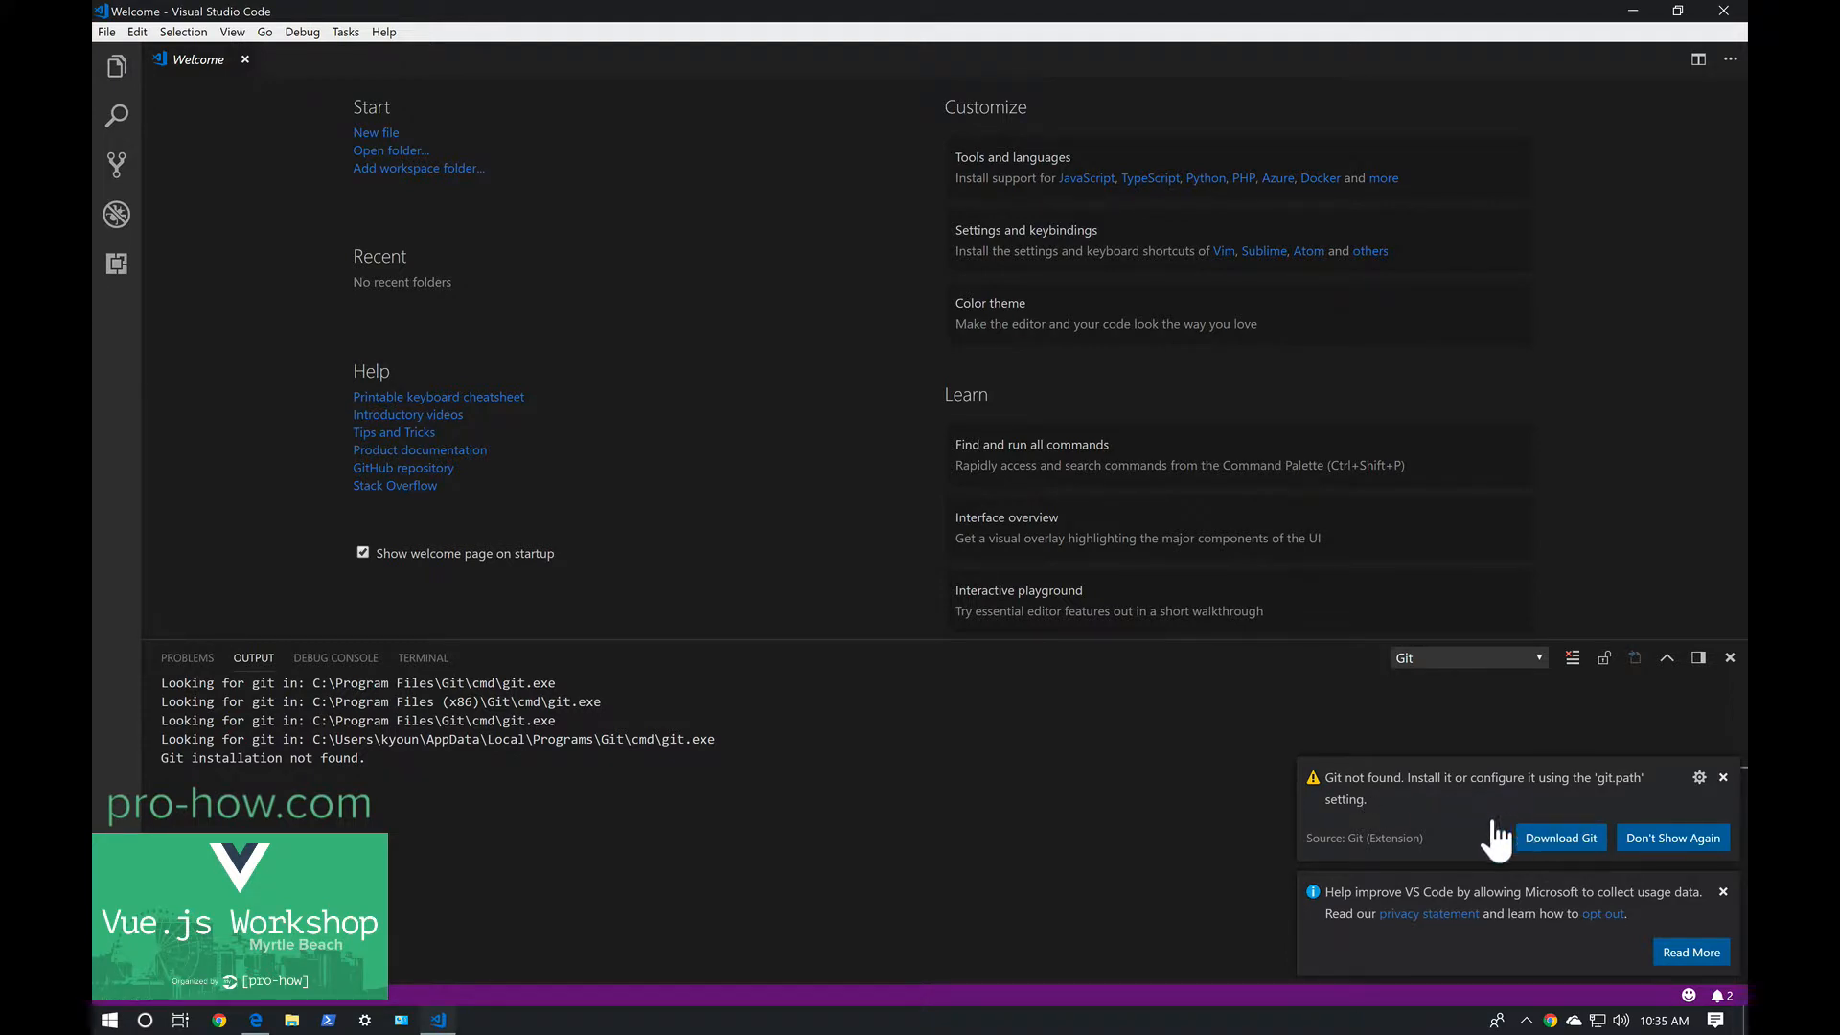
Download Git 2.18.0 for Windows via the missing-Git notification and run its installer, allowing changes to the device.
left_click(1554, 840)
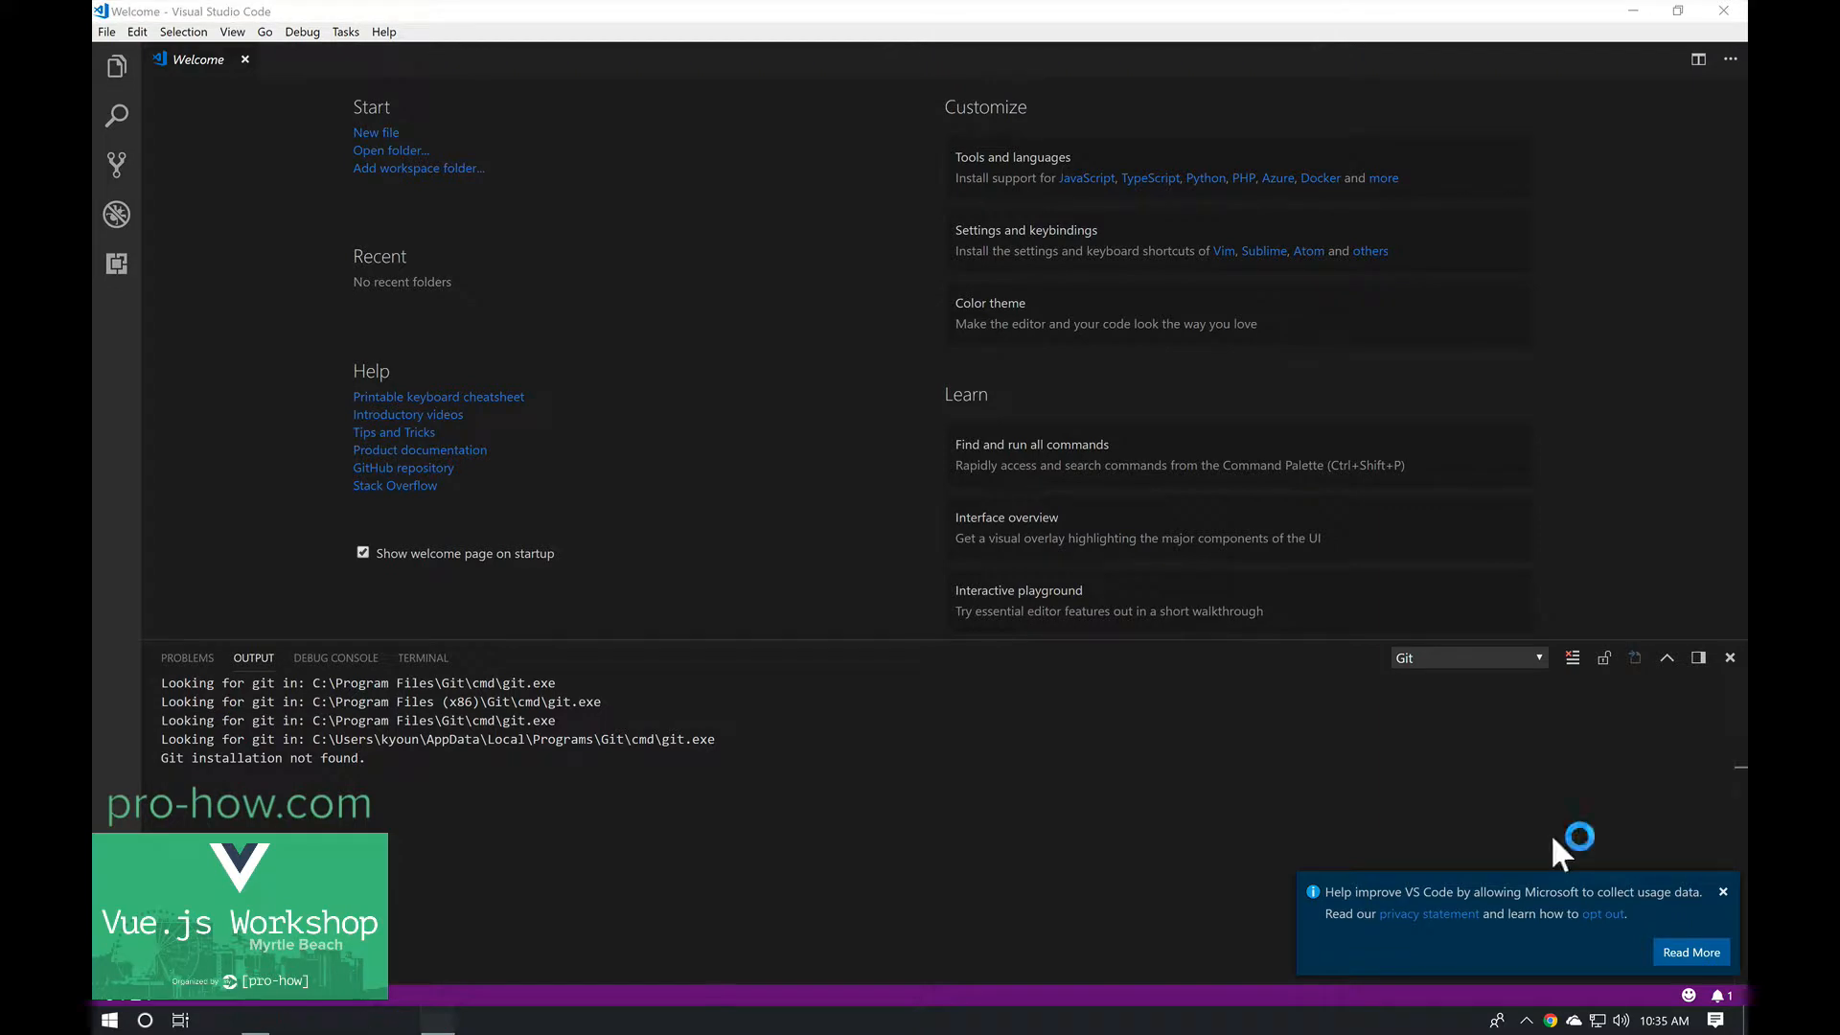
scroll(845, 393, "down", 3)
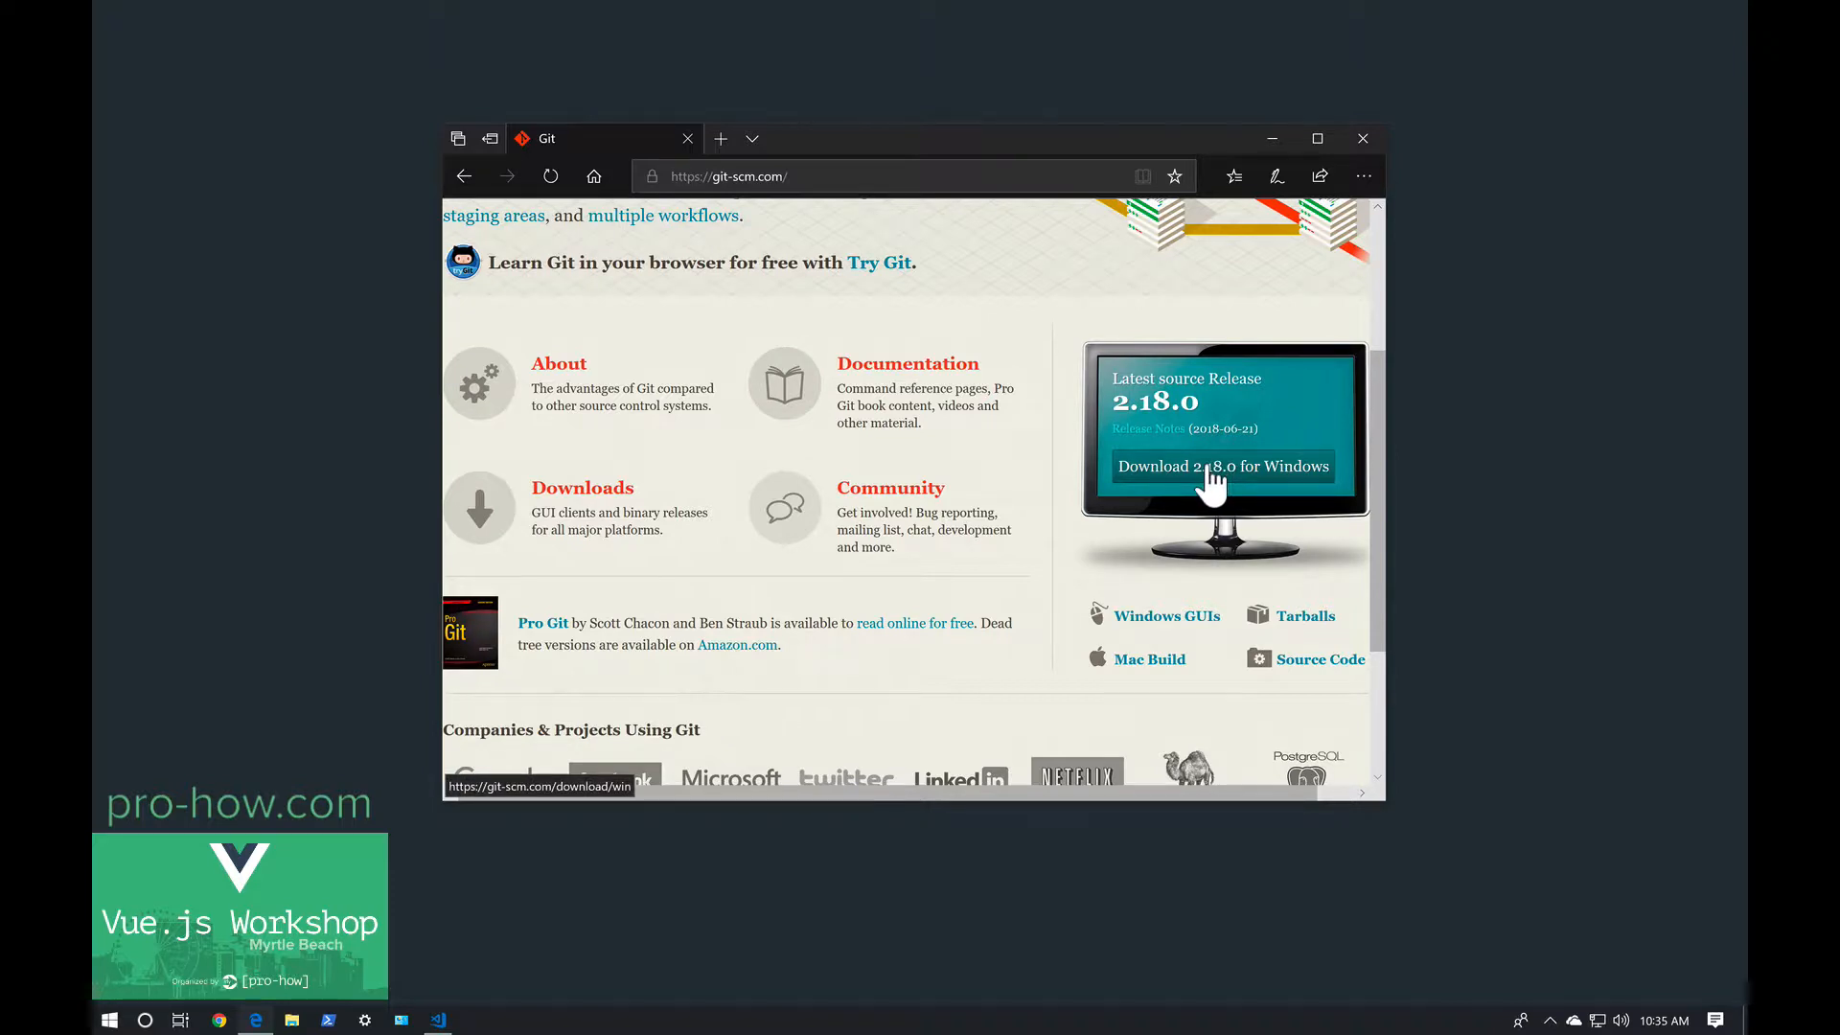
scroll(963, 489, "up", 3)
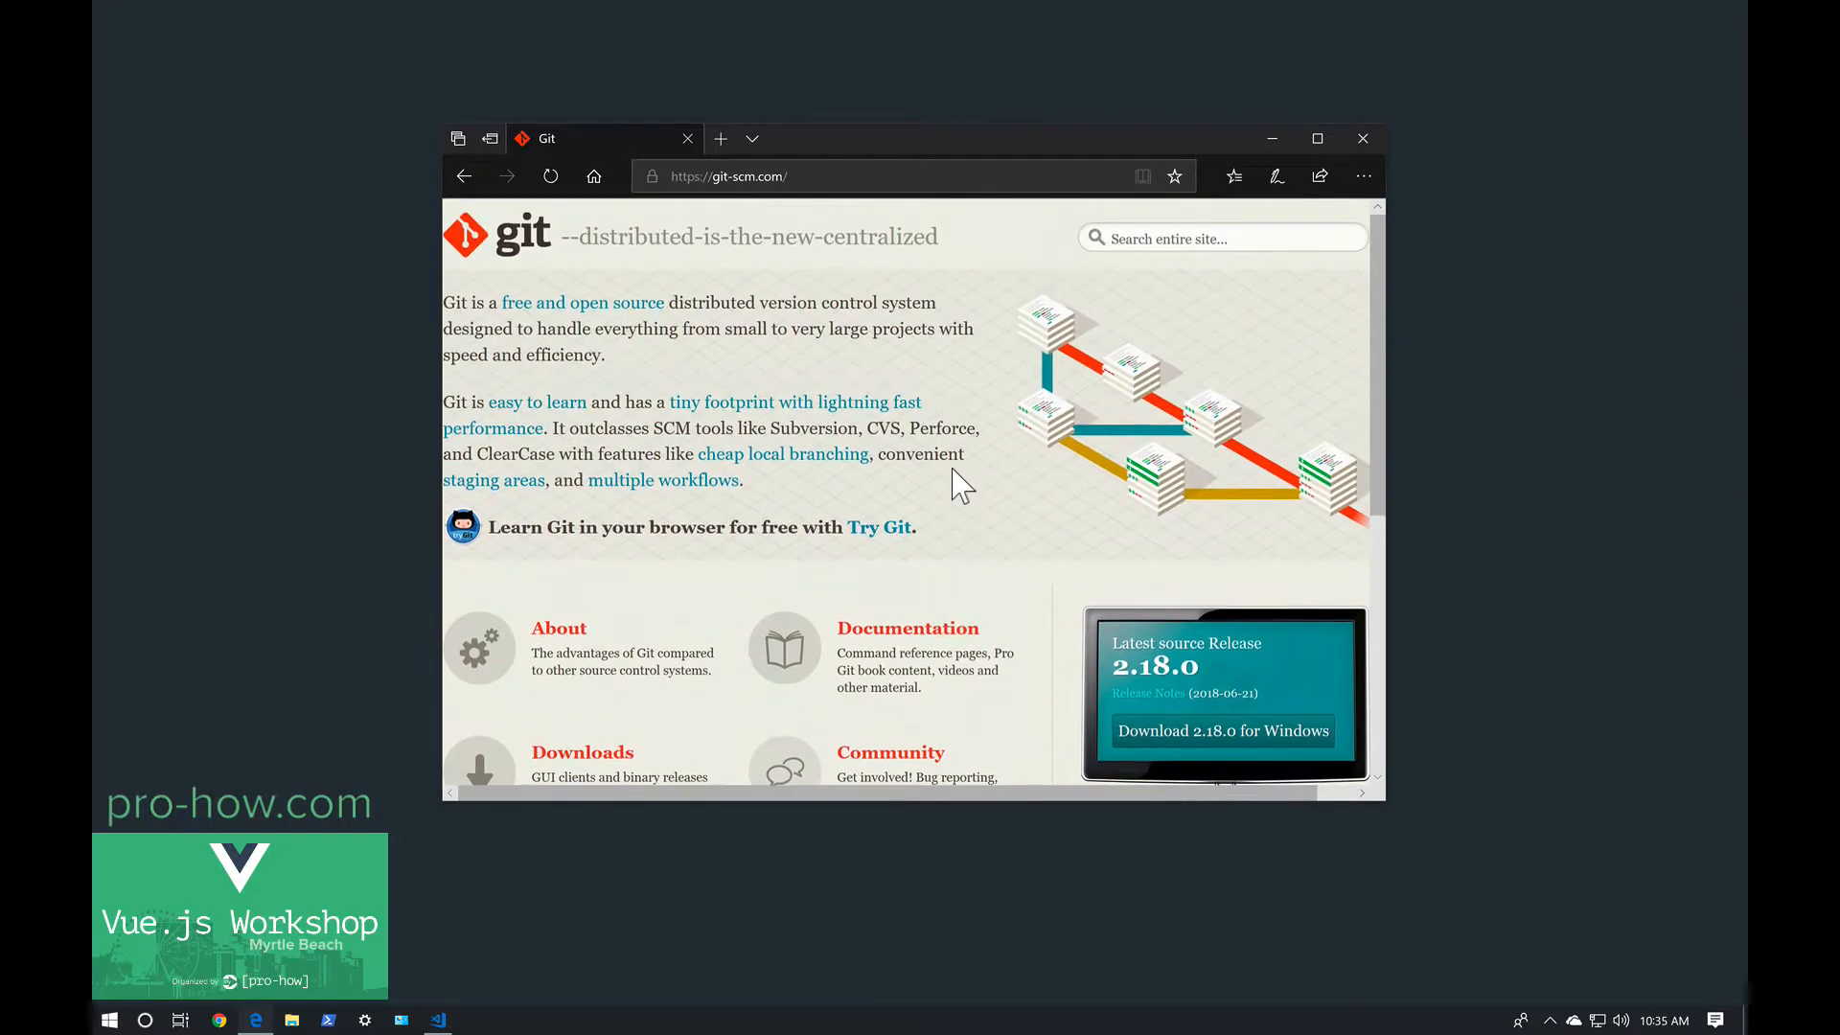
left_click(1215, 736)
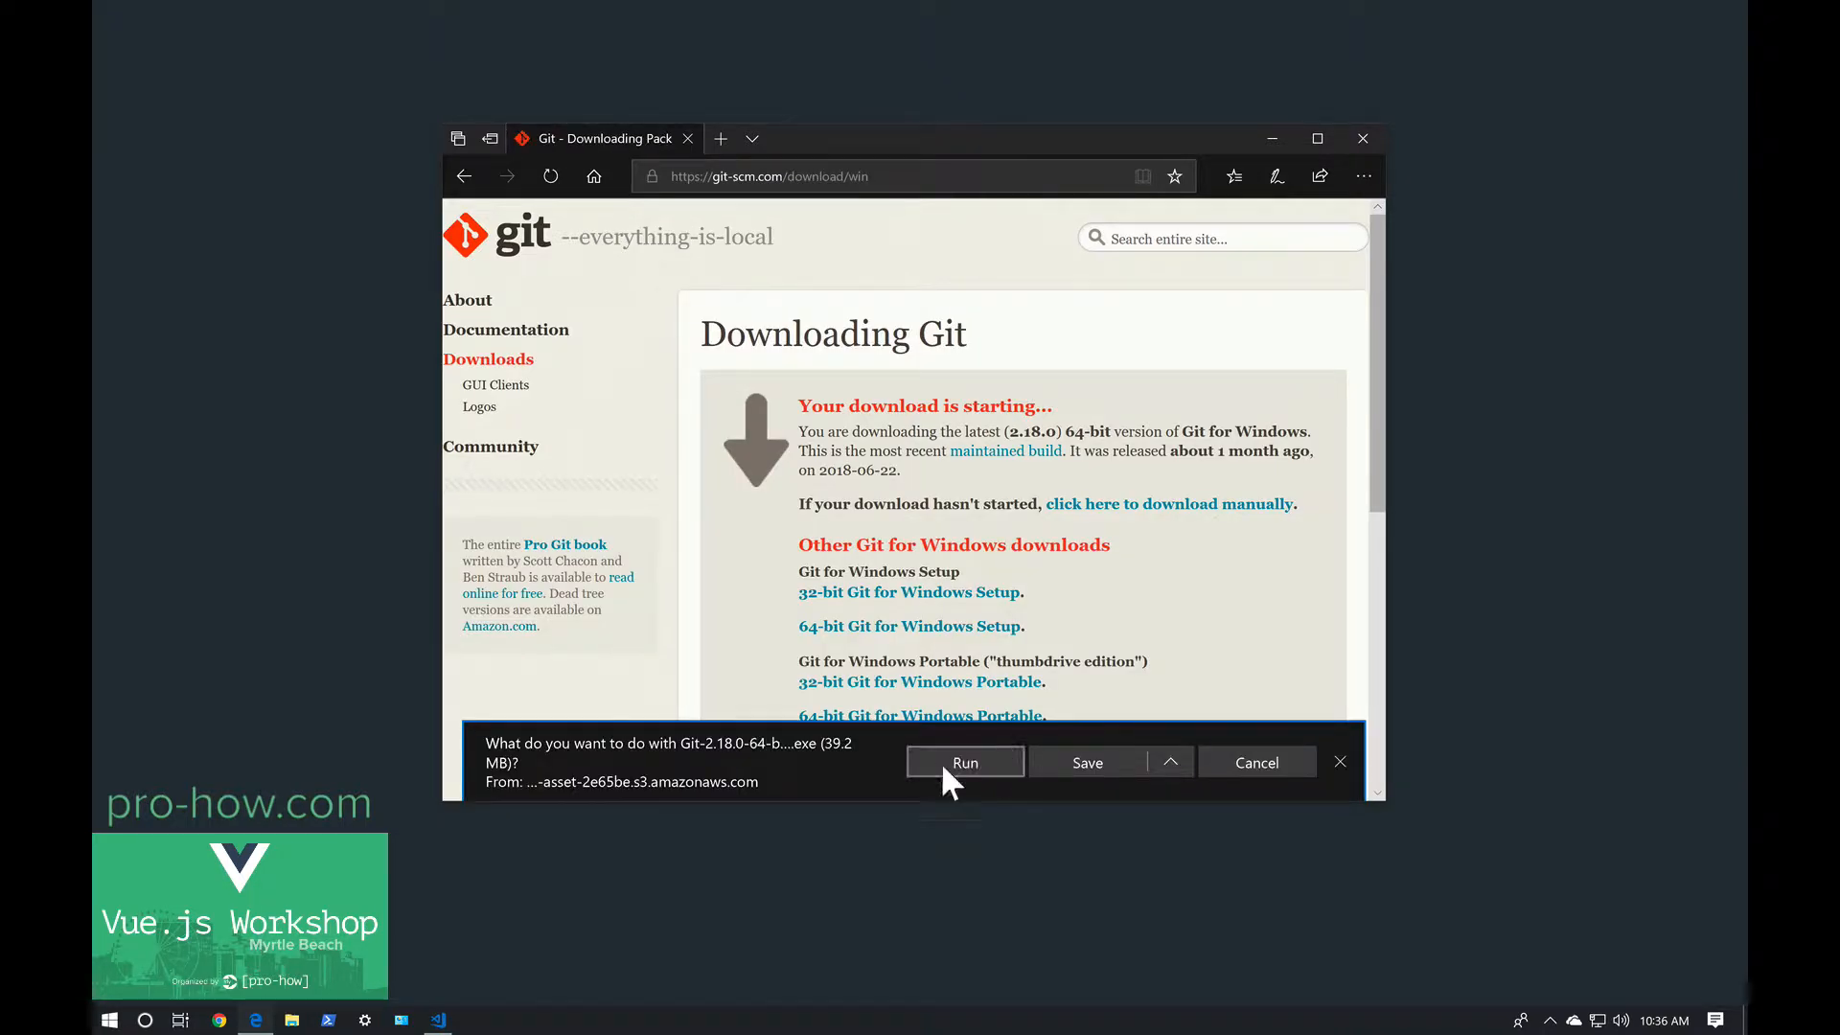
left_click(951, 762)
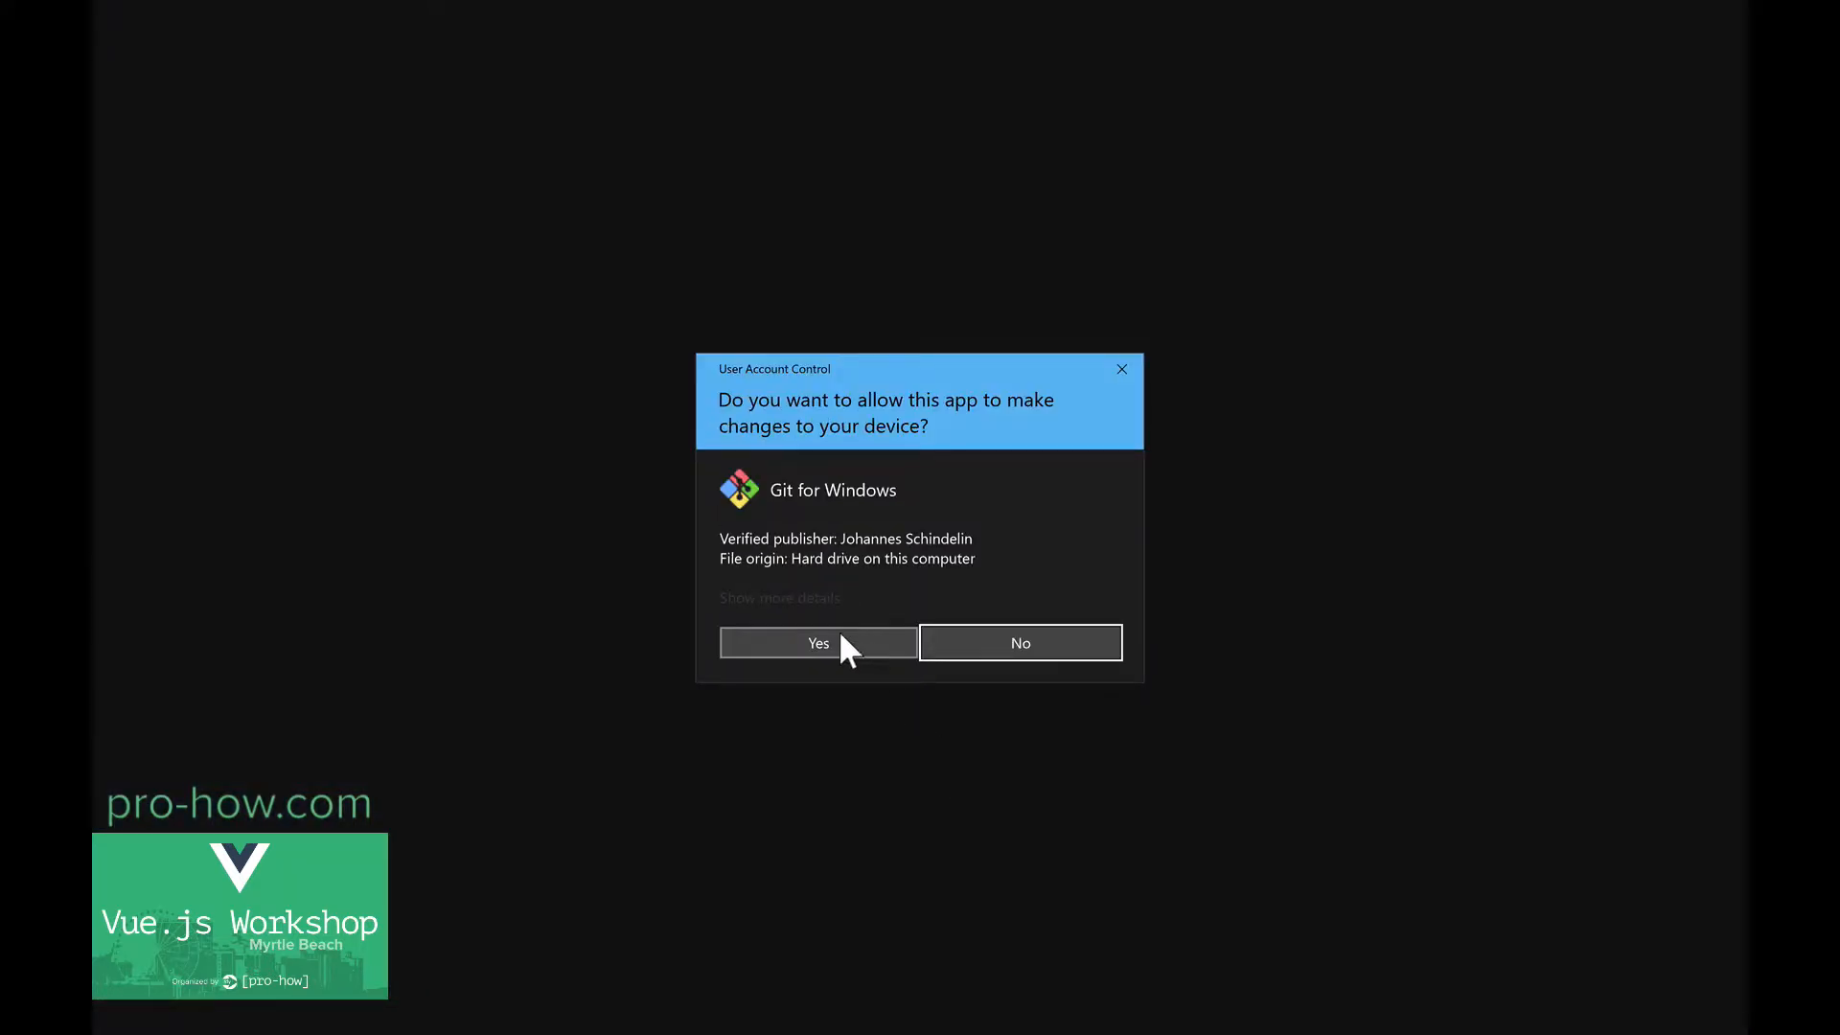
left_click(838, 636)
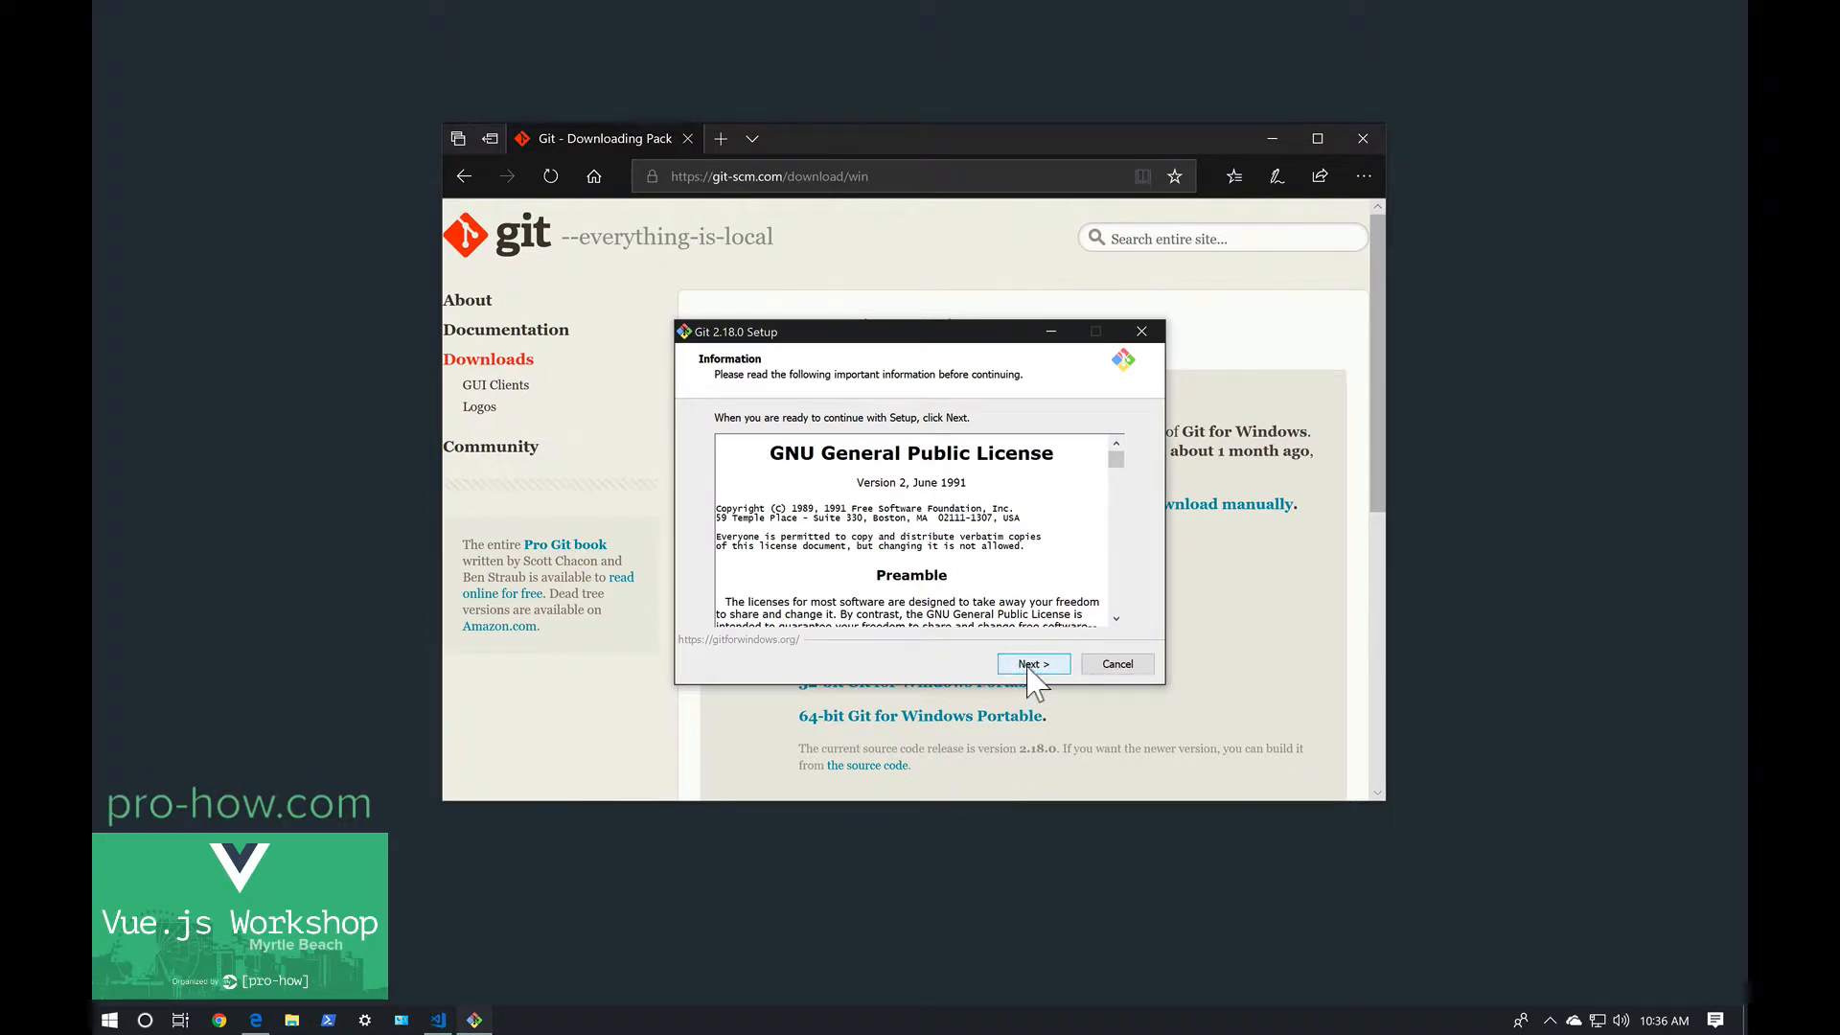
Keep Git's default install folder and add the TrueType console font and daily update check to the selected components.
left_click(1028, 666)
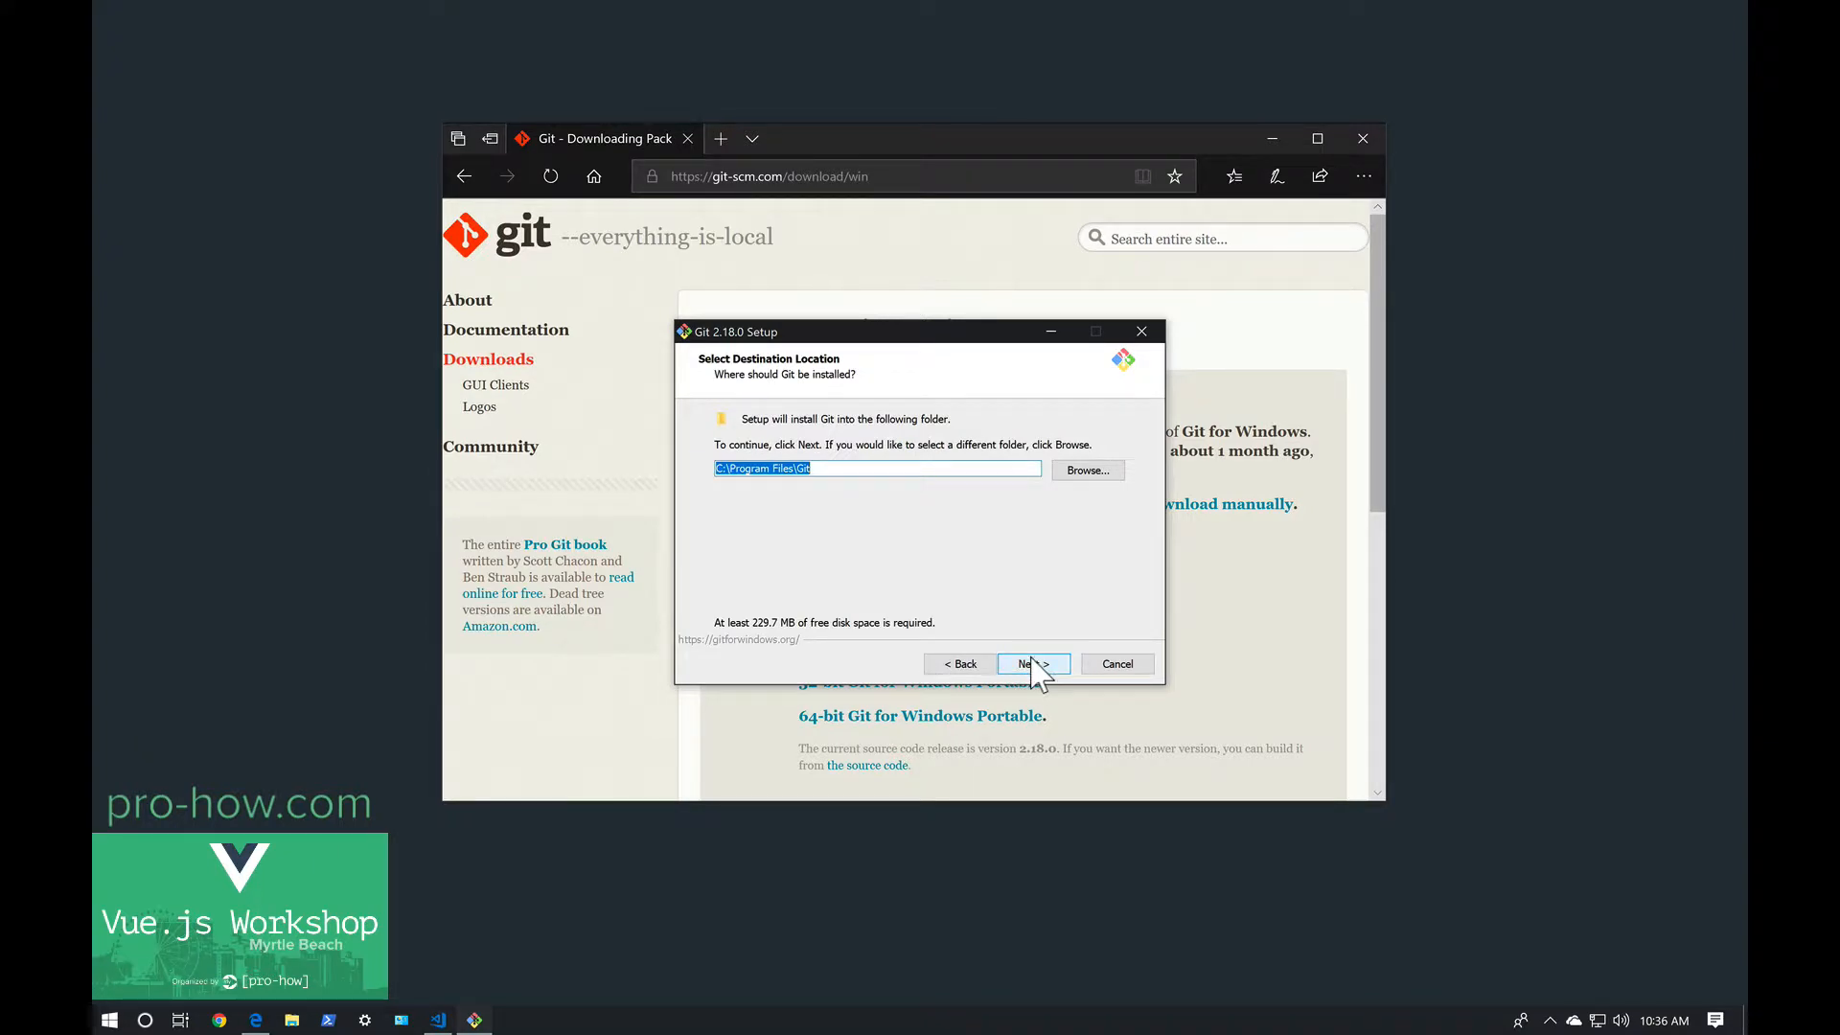
left_click(1032, 666)
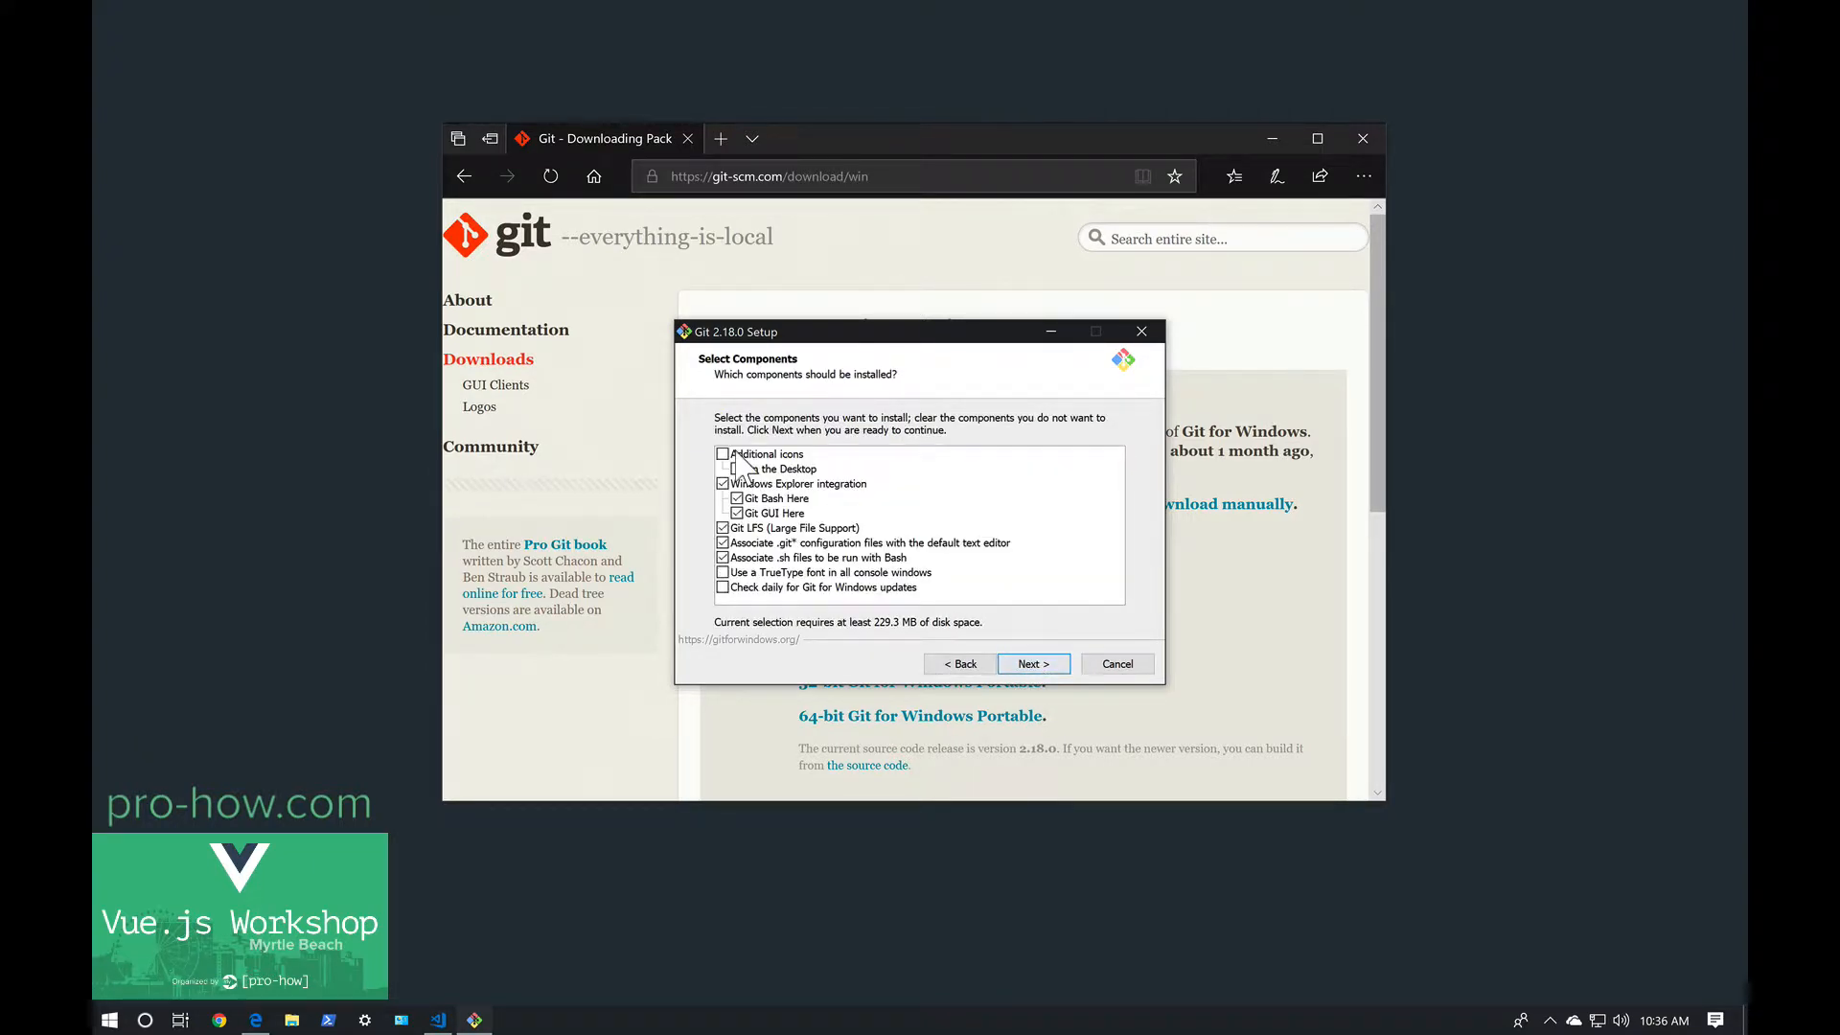
left_click(723, 588)
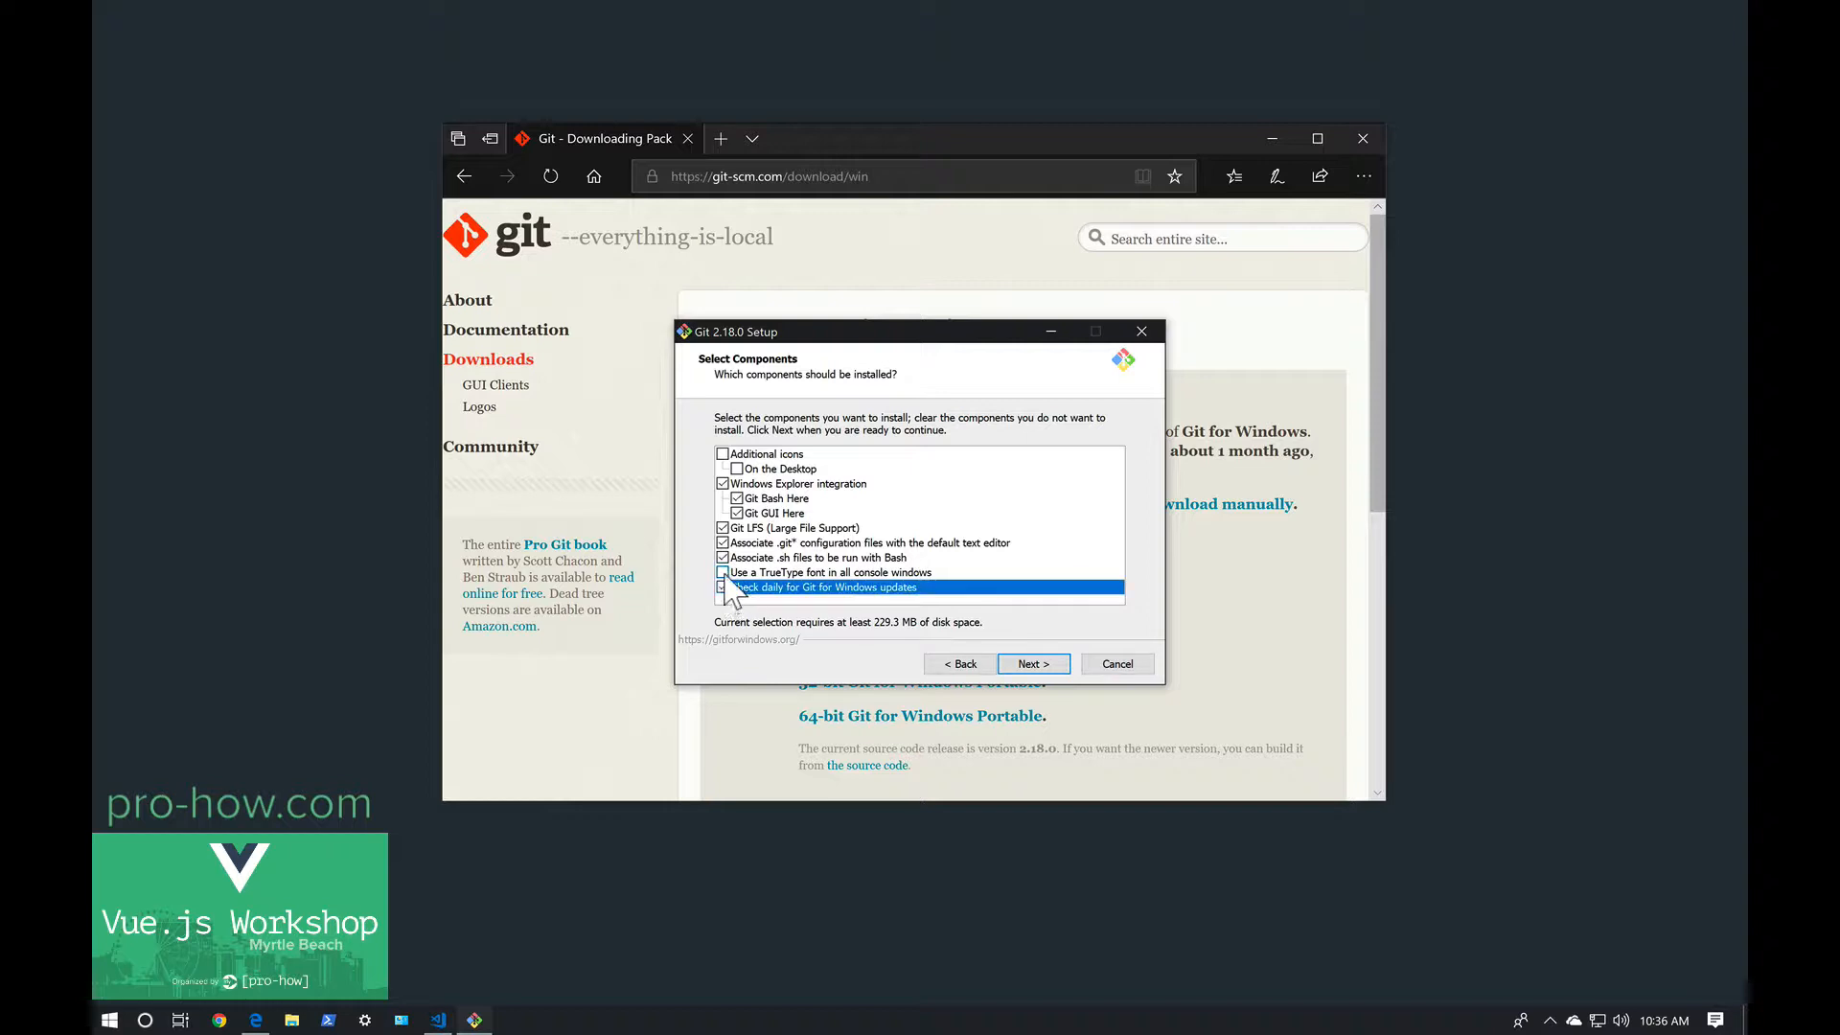
left_click(722, 573)
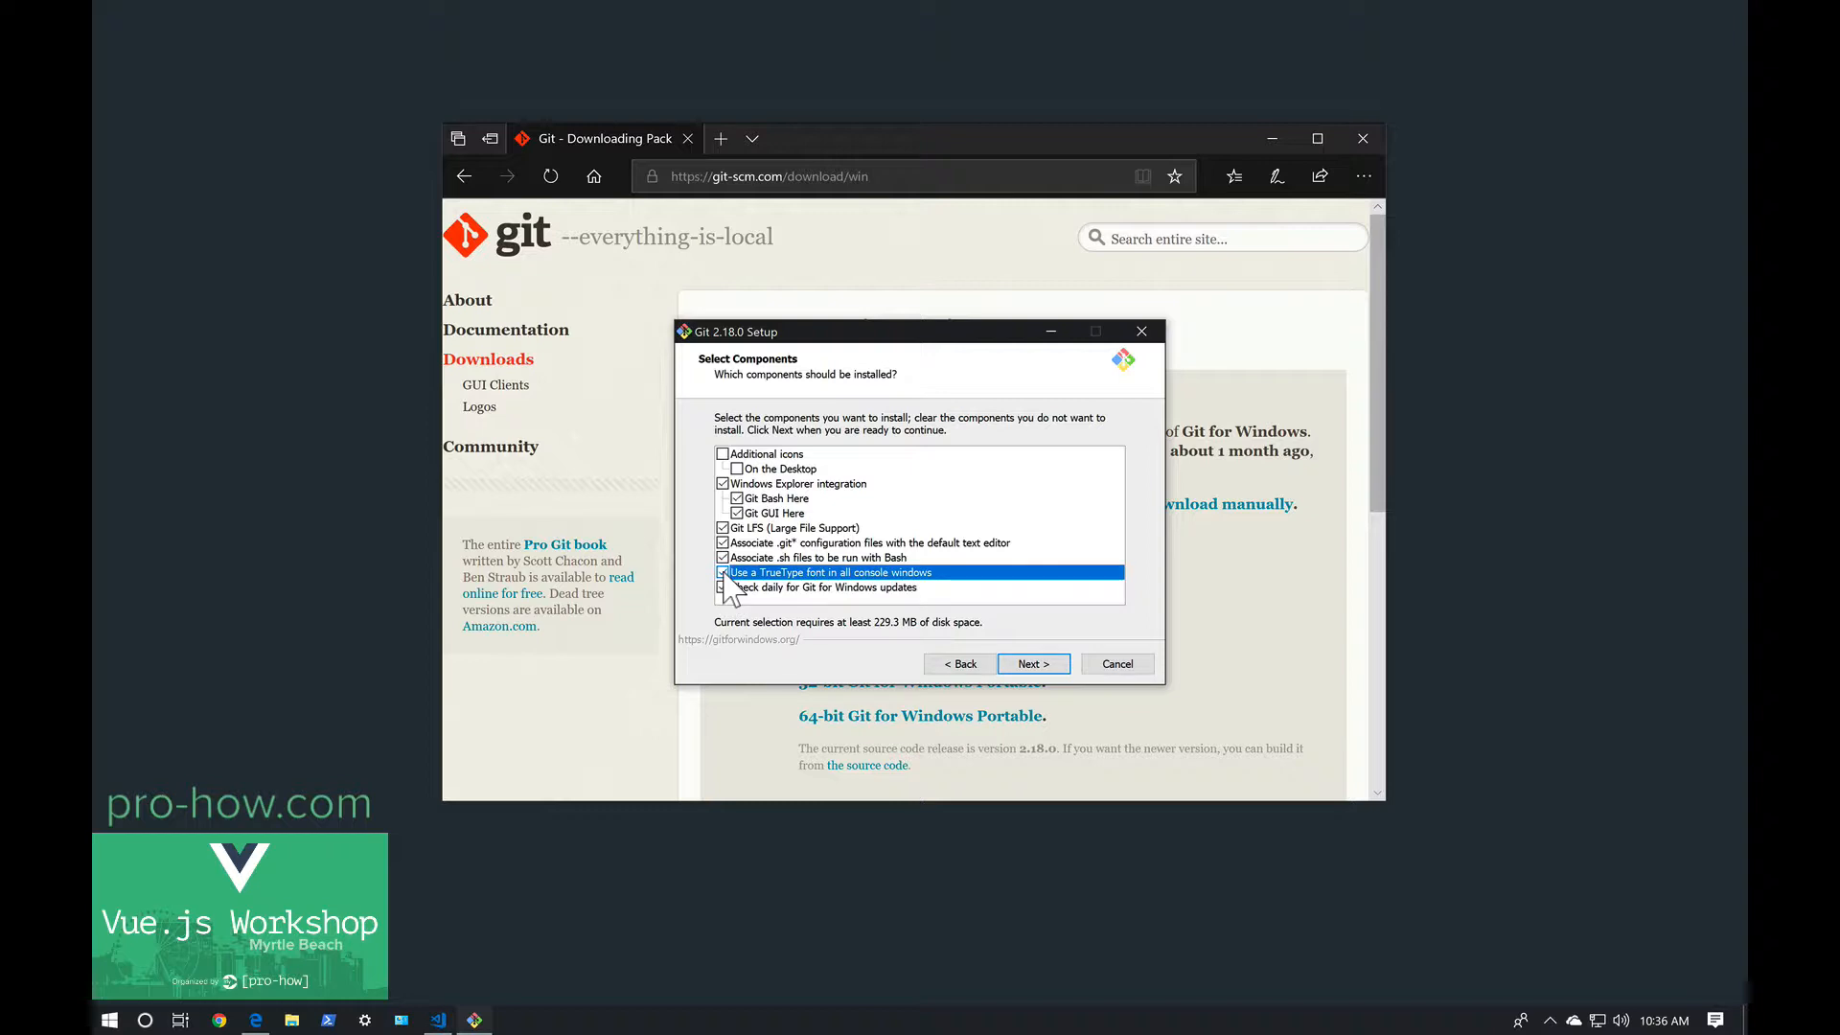
left_click(1048, 667)
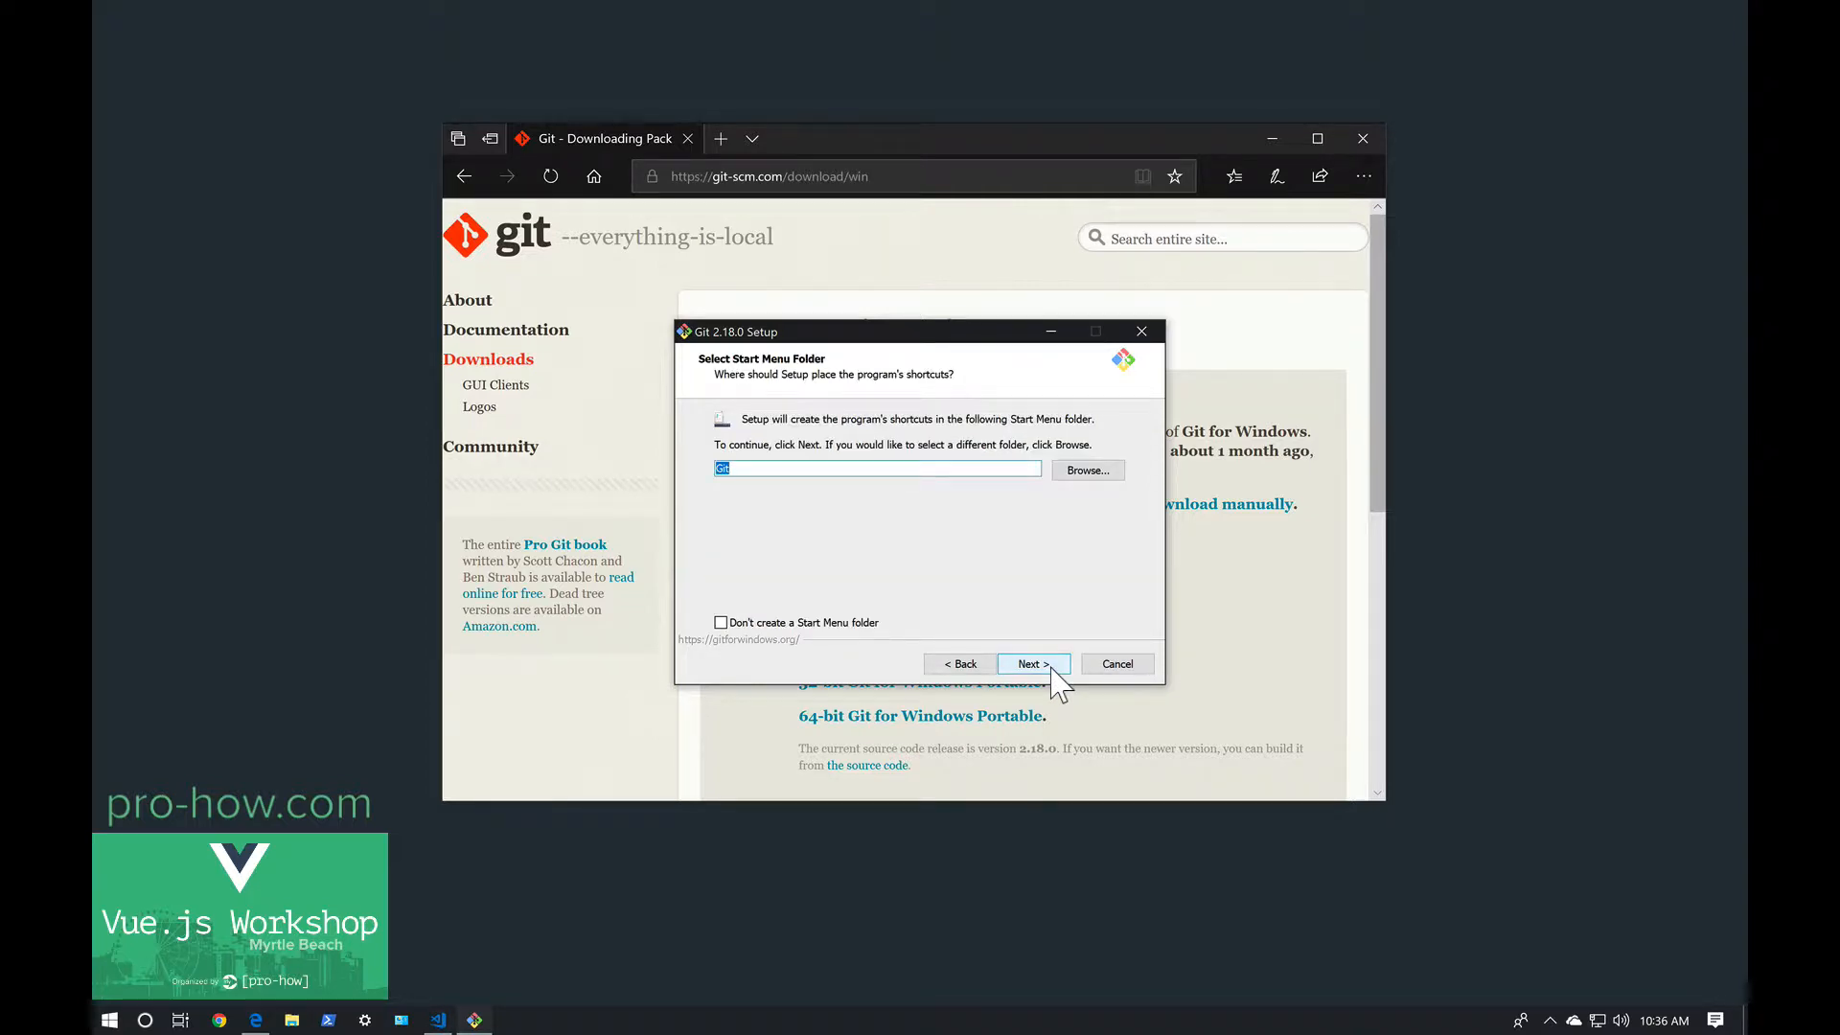
Keep the Git Start Menu folder, set Visual Studio Code as Git's default editor, and accept using Git from the Windows Command Prompt.
left_click(1051, 667)
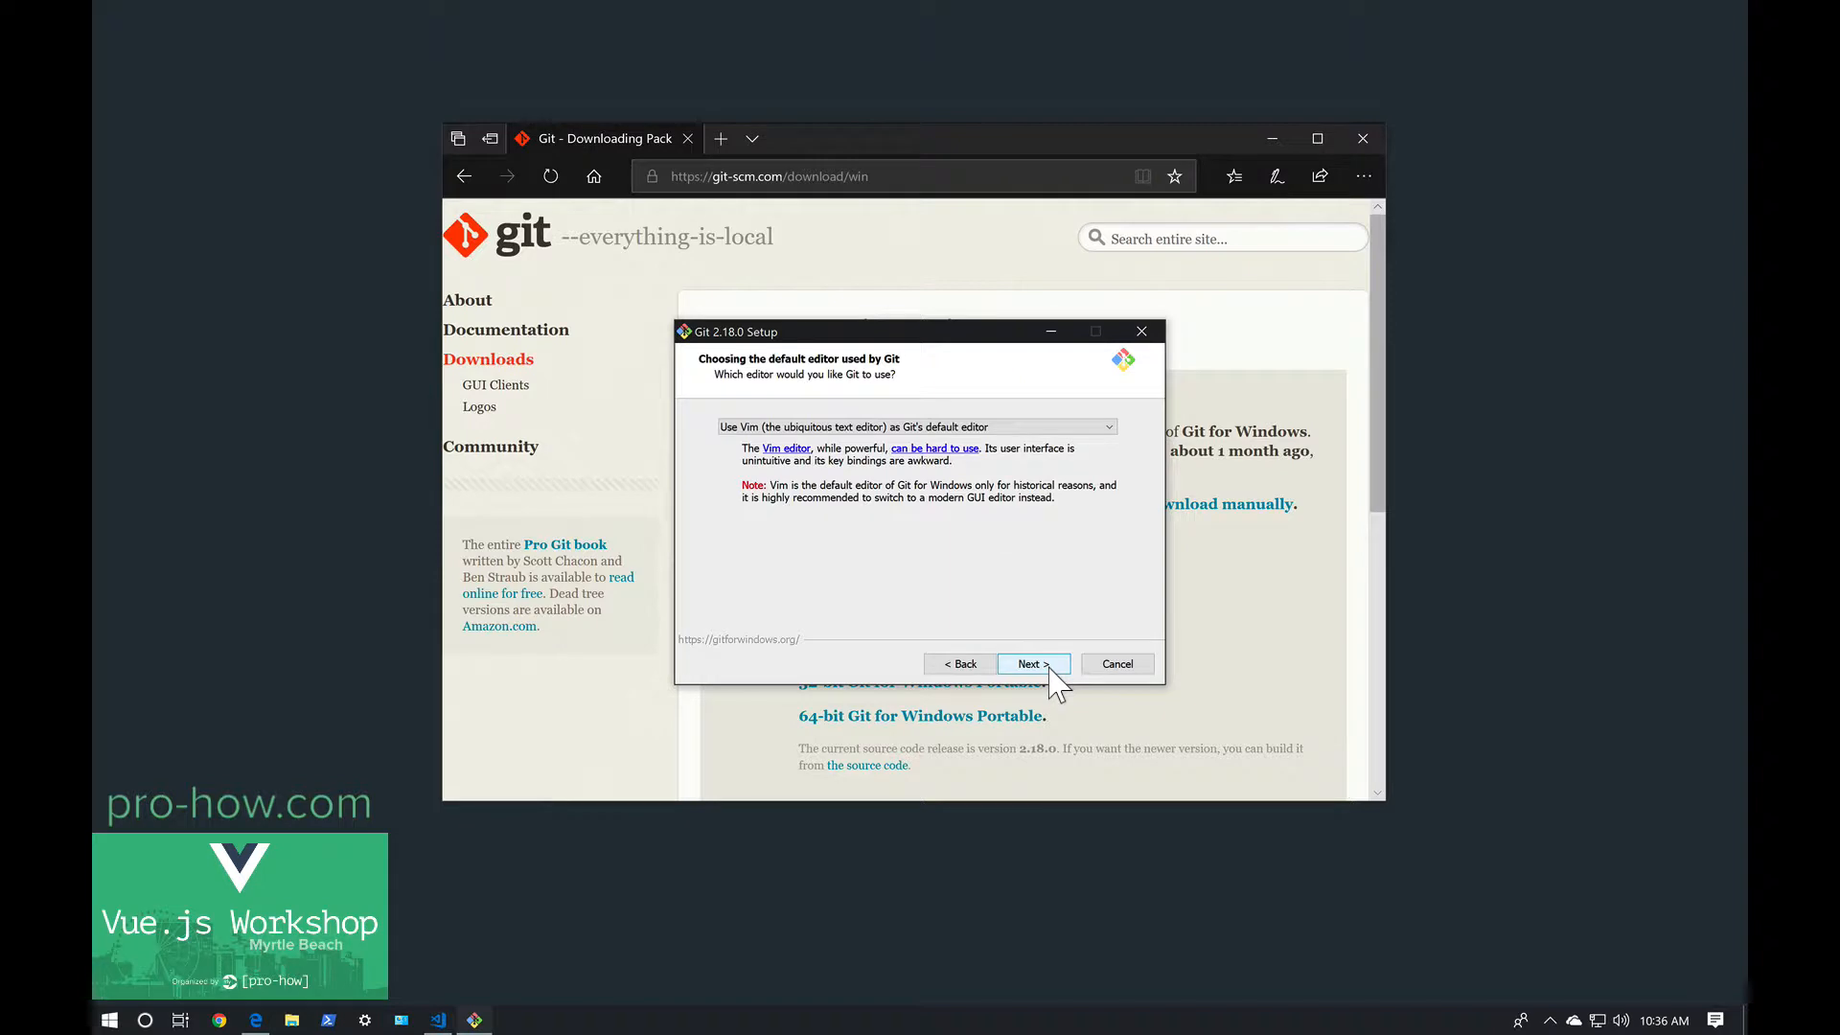
left_click(926, 429)
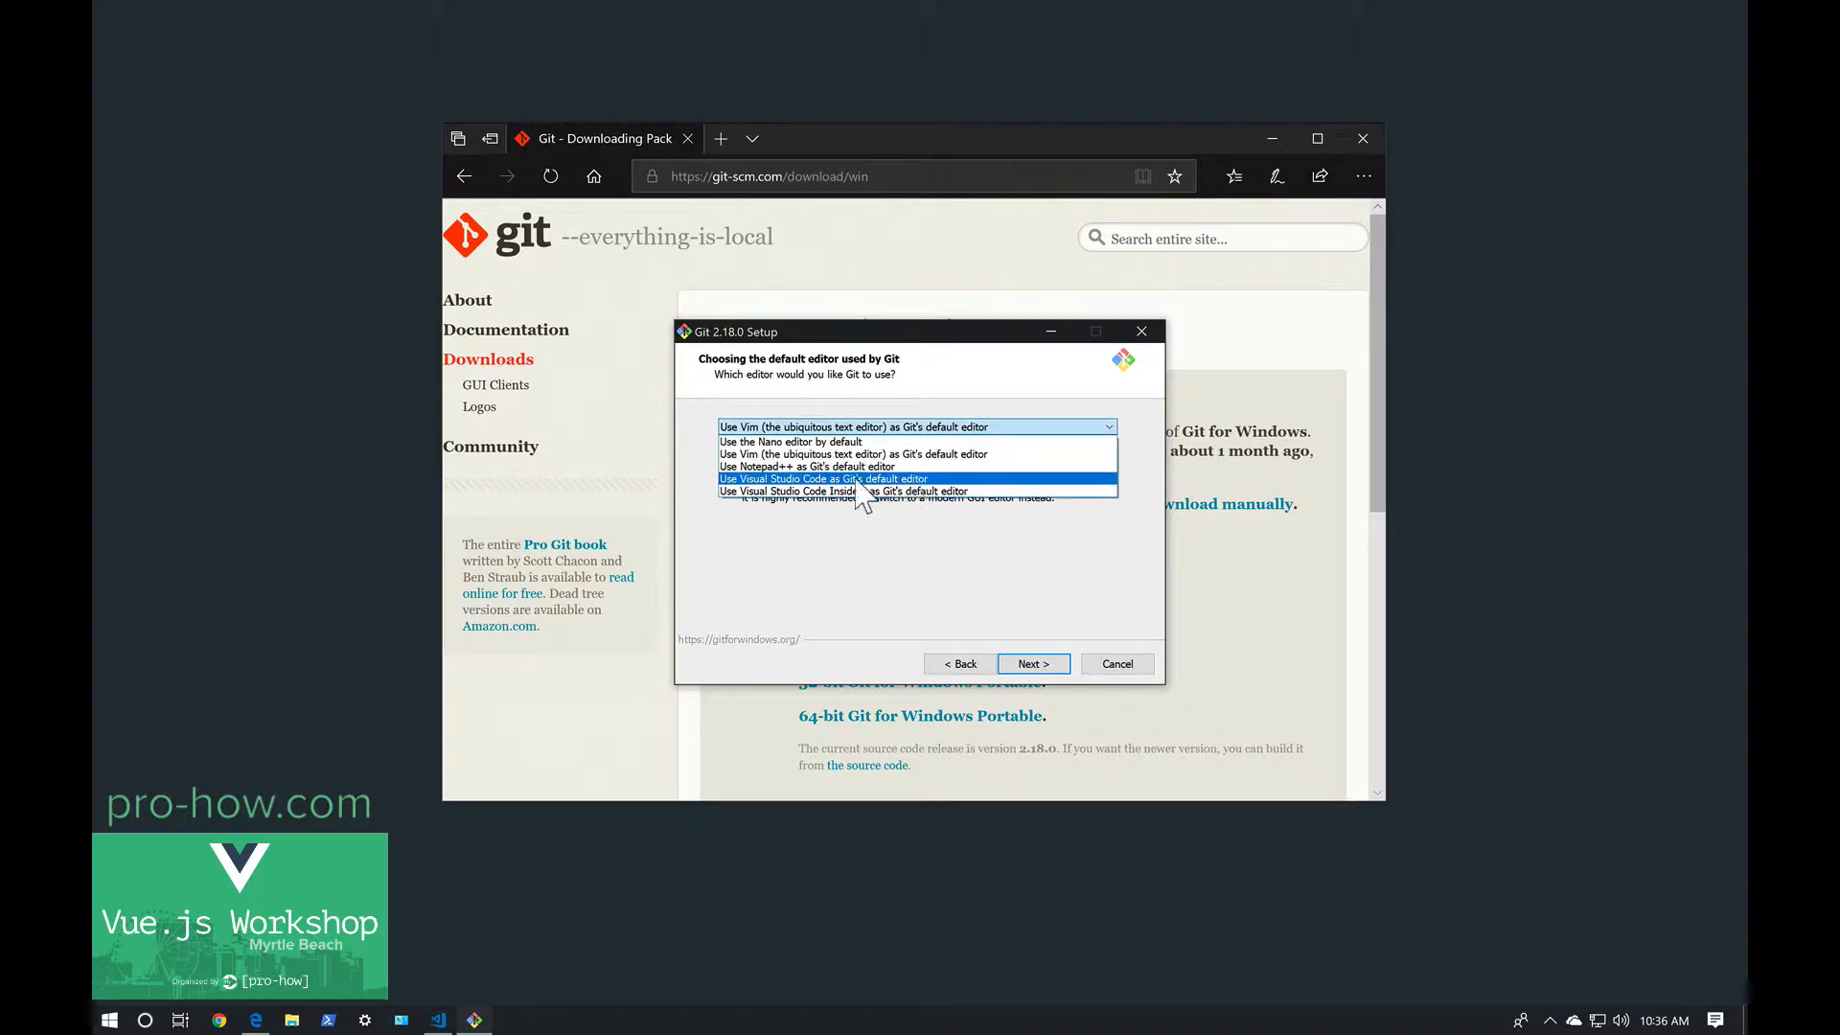
left_click(850, 479)
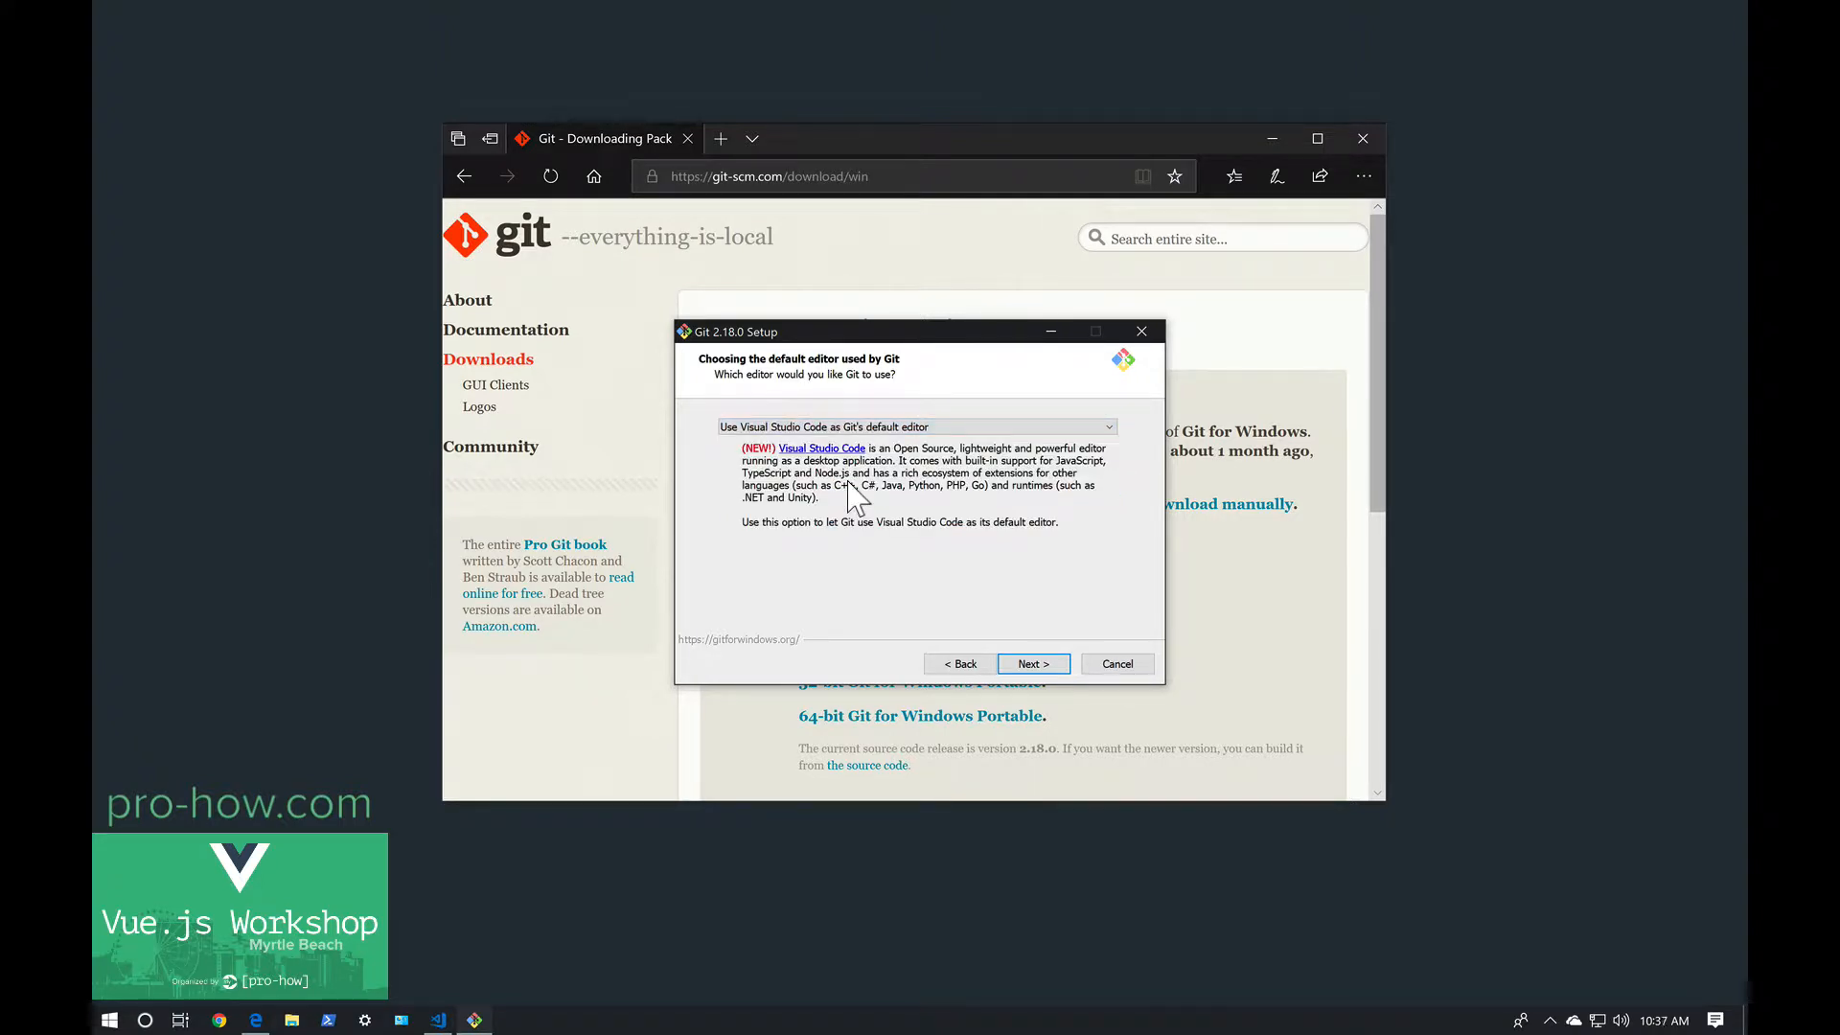
left_click(1051, 669)
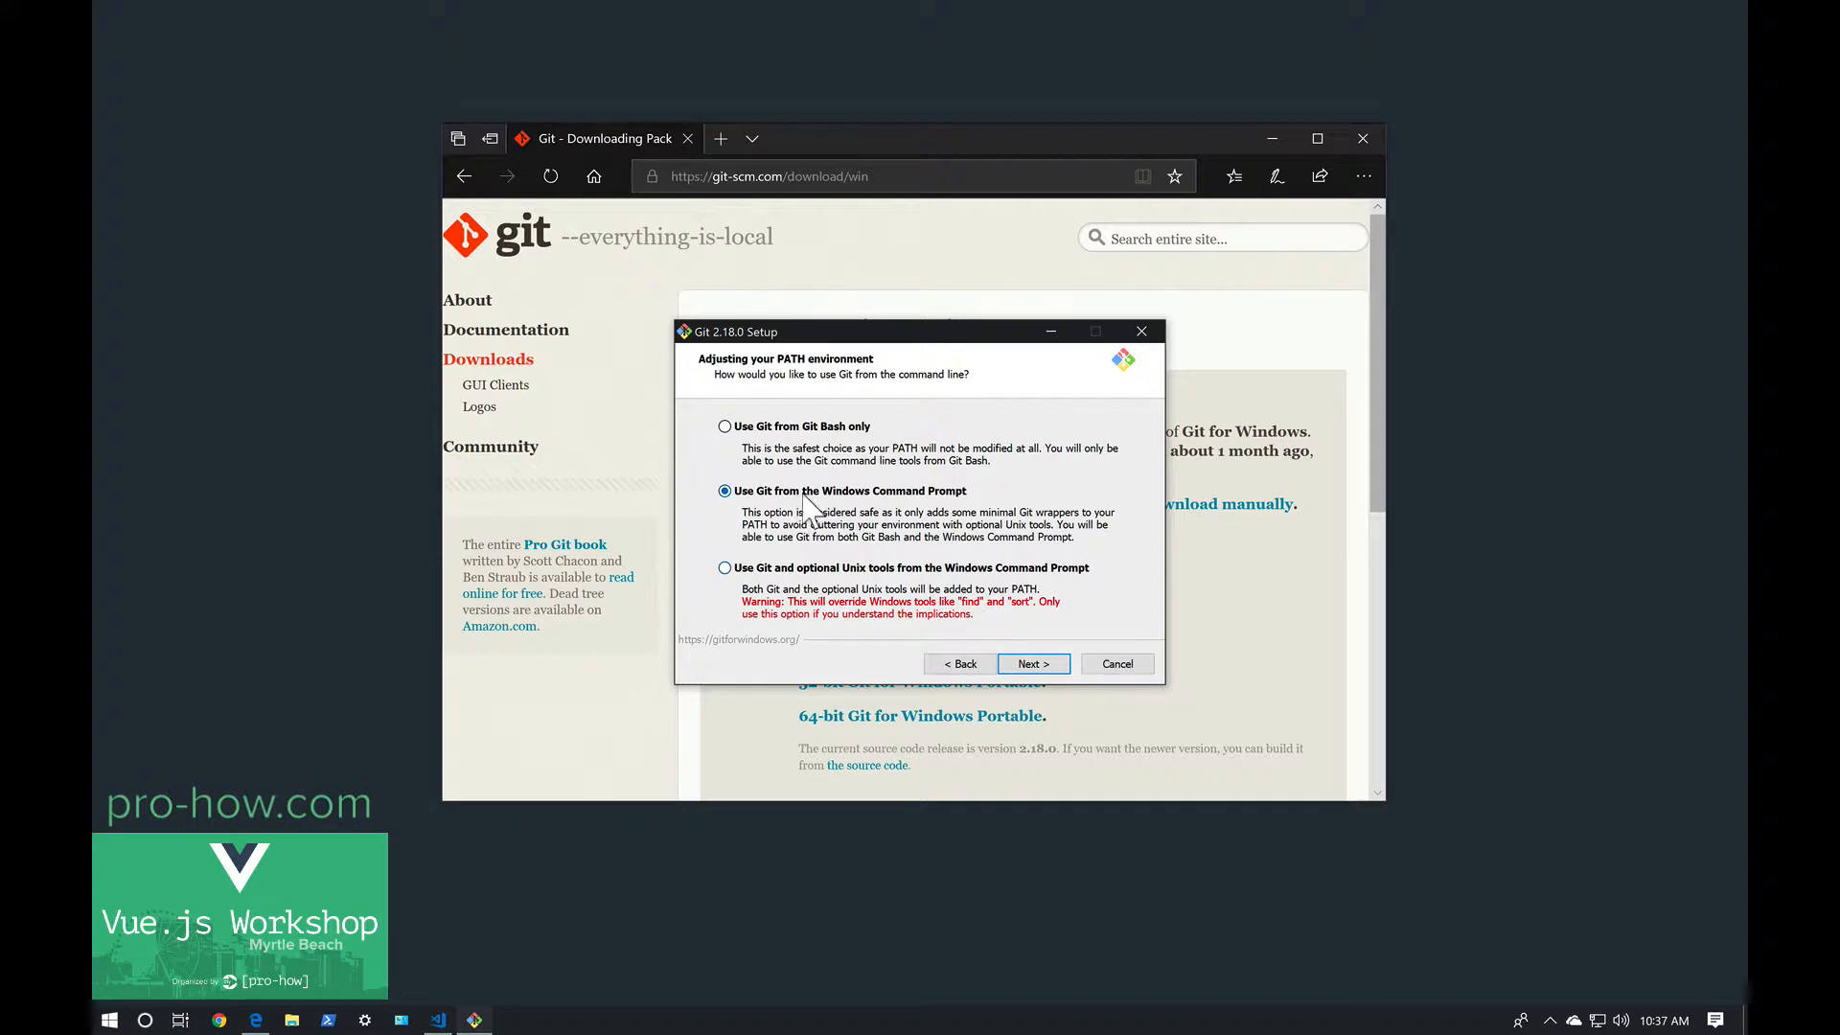
left_click(1030, 665)
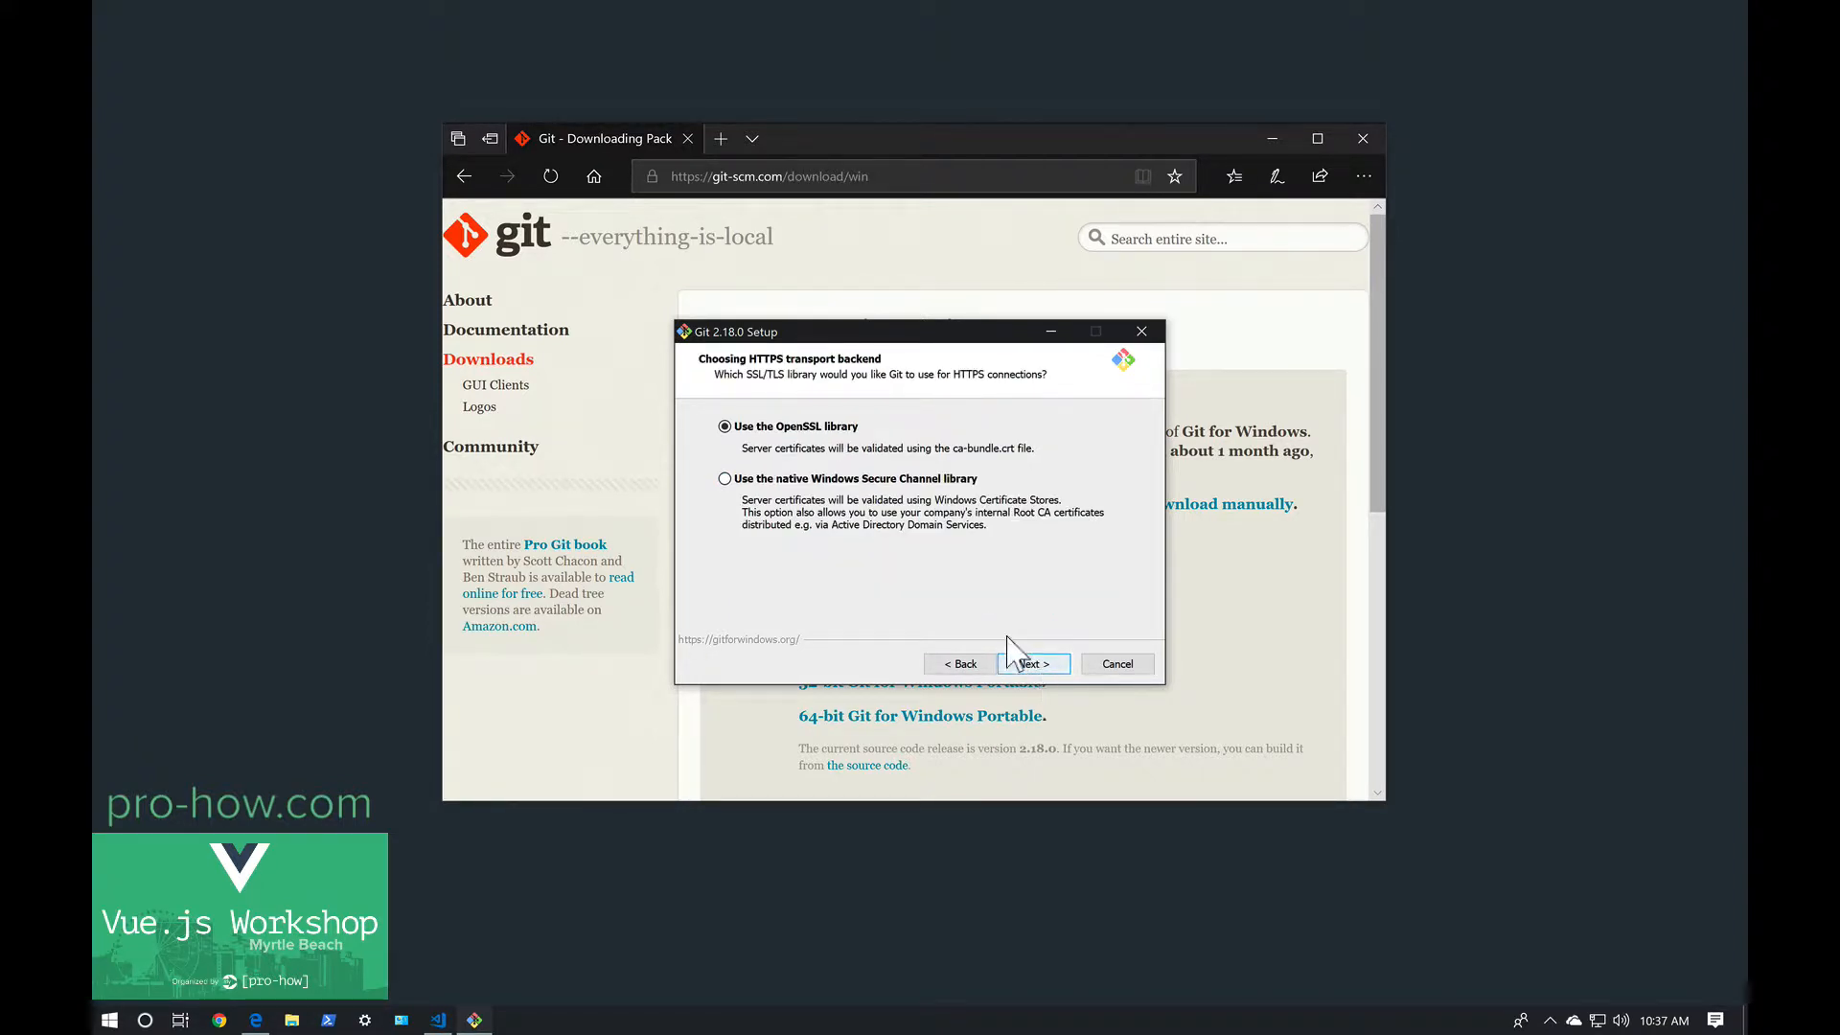
Accept the OpenSSL library, Windows-style checkout with Unix-style commits, MinTTY and the default extra options, and install Git.
left_click(1043, 668)
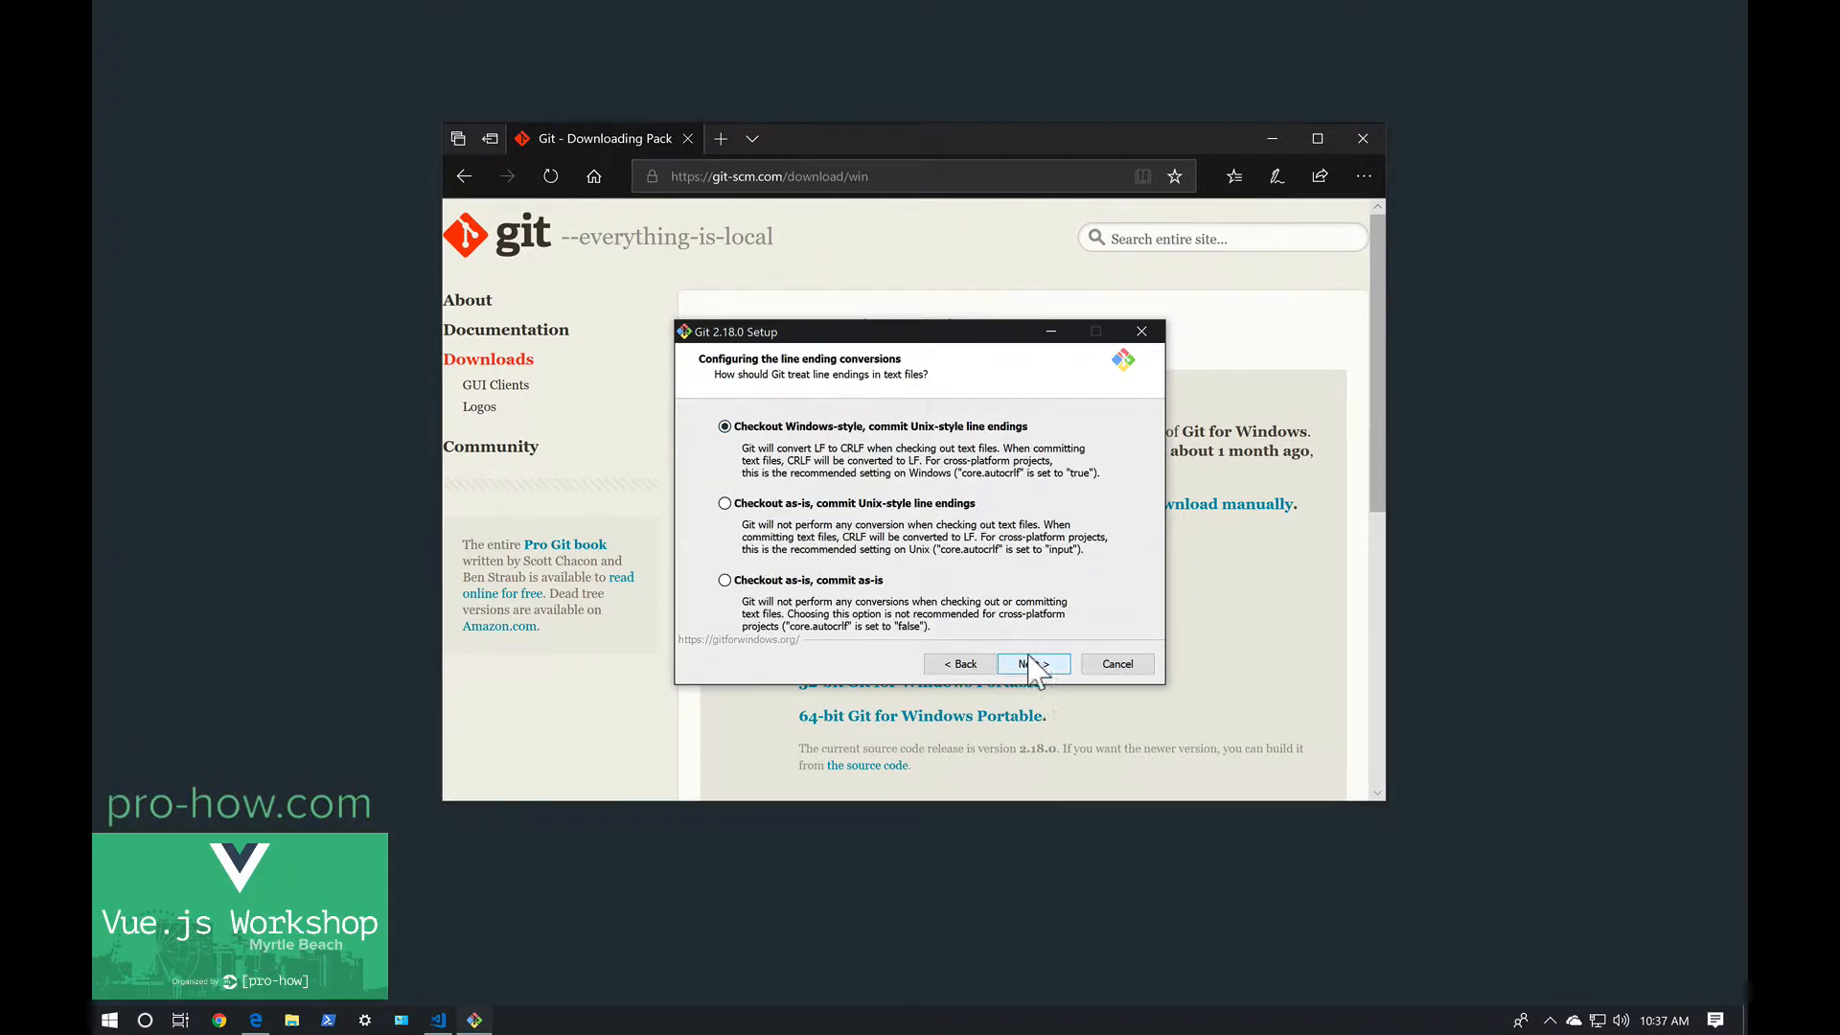
left_click(1035, 664)
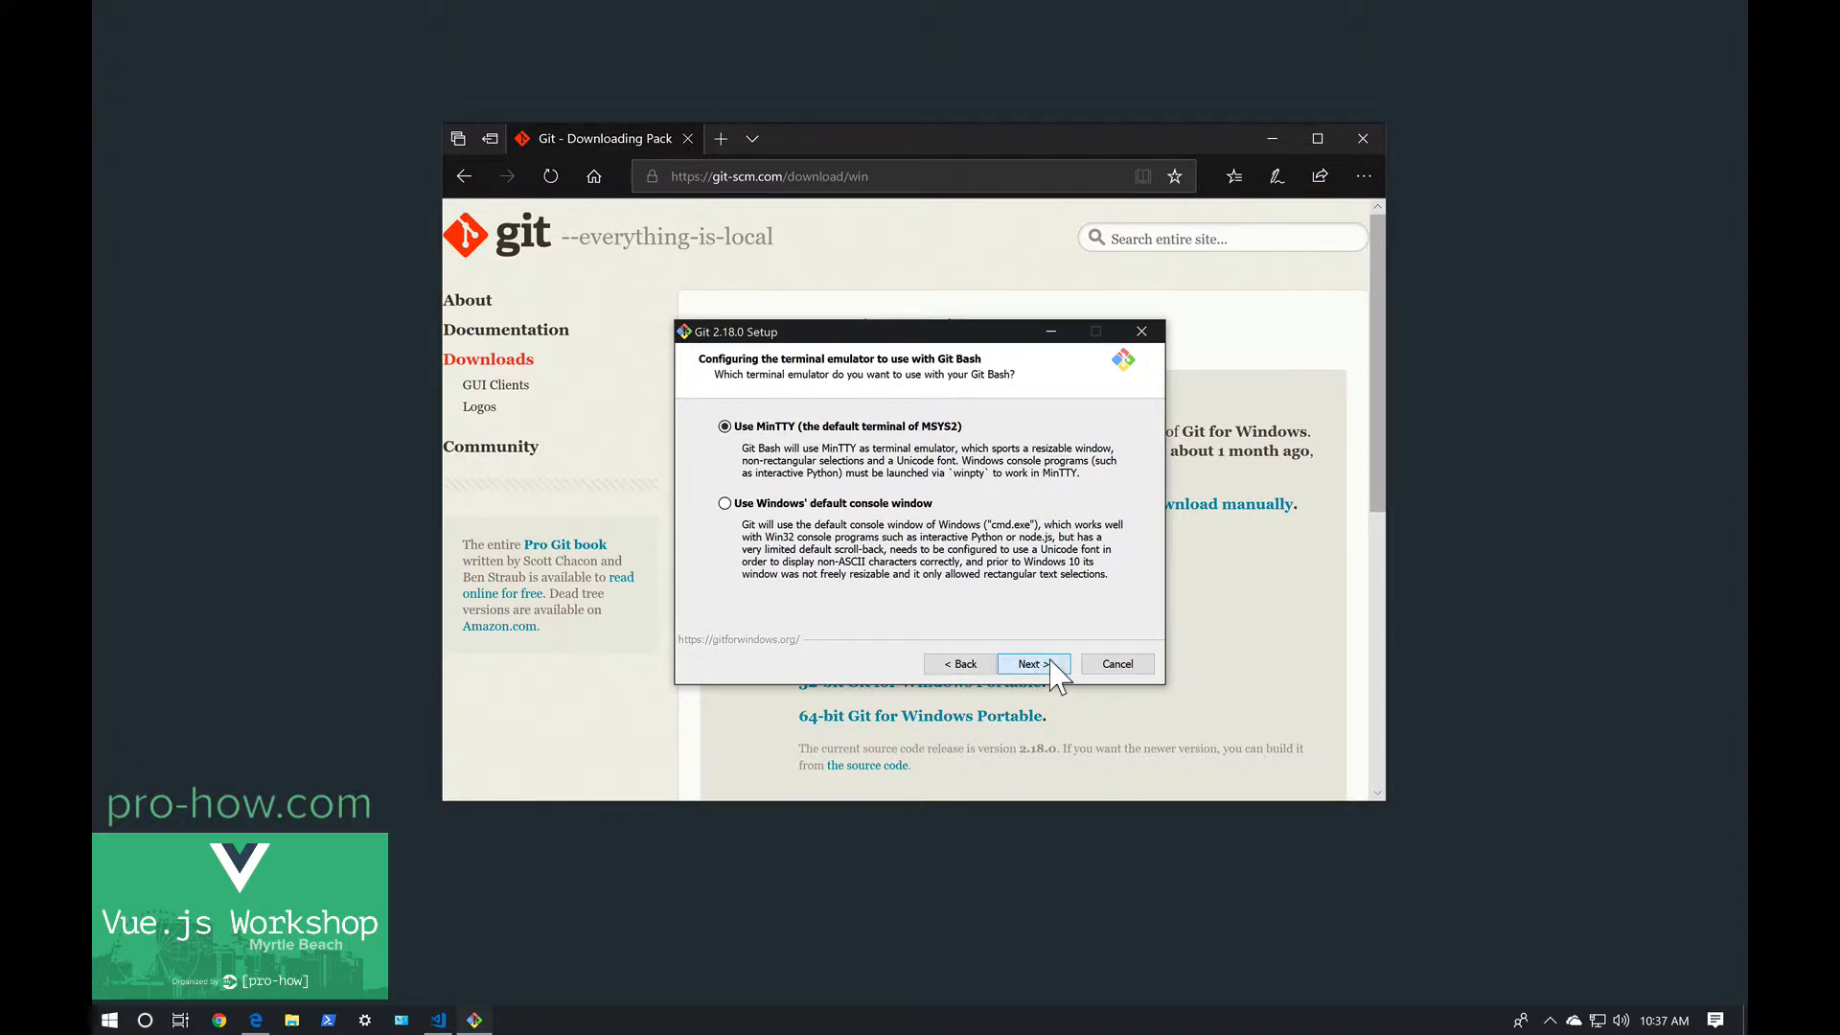
left_click(1054, 667)
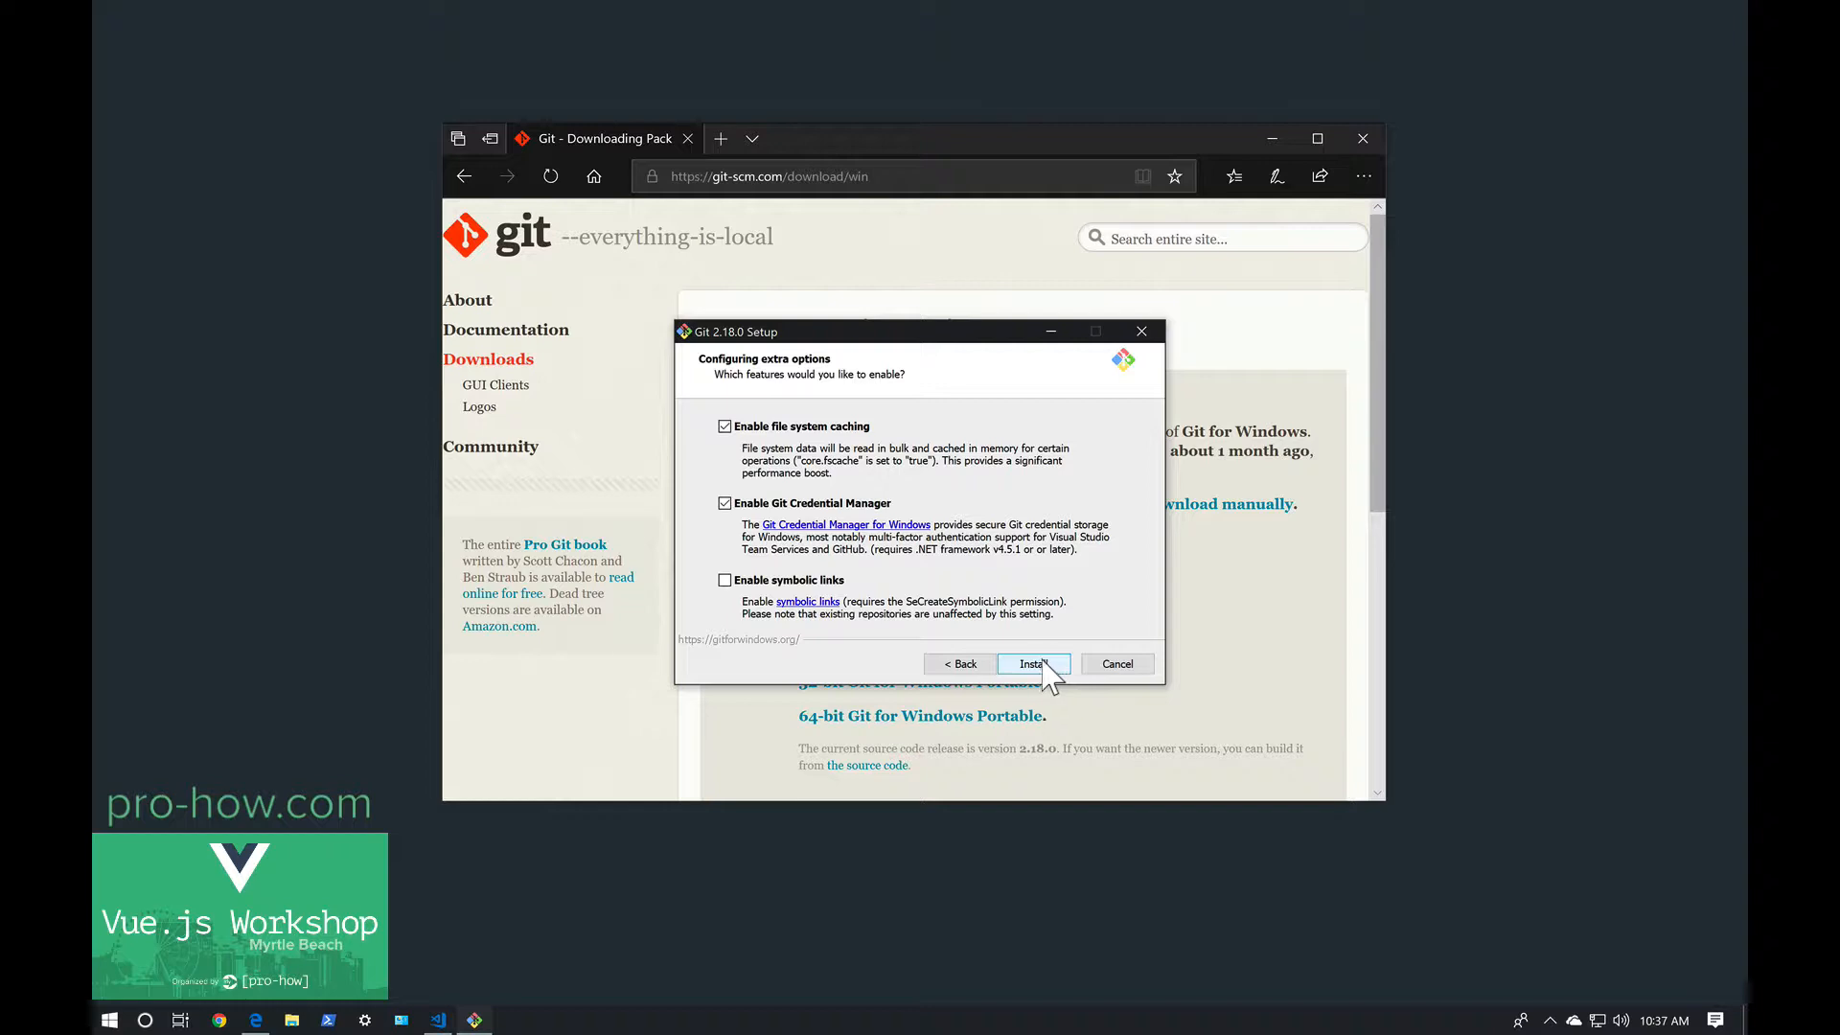
left_click(1035, 663)
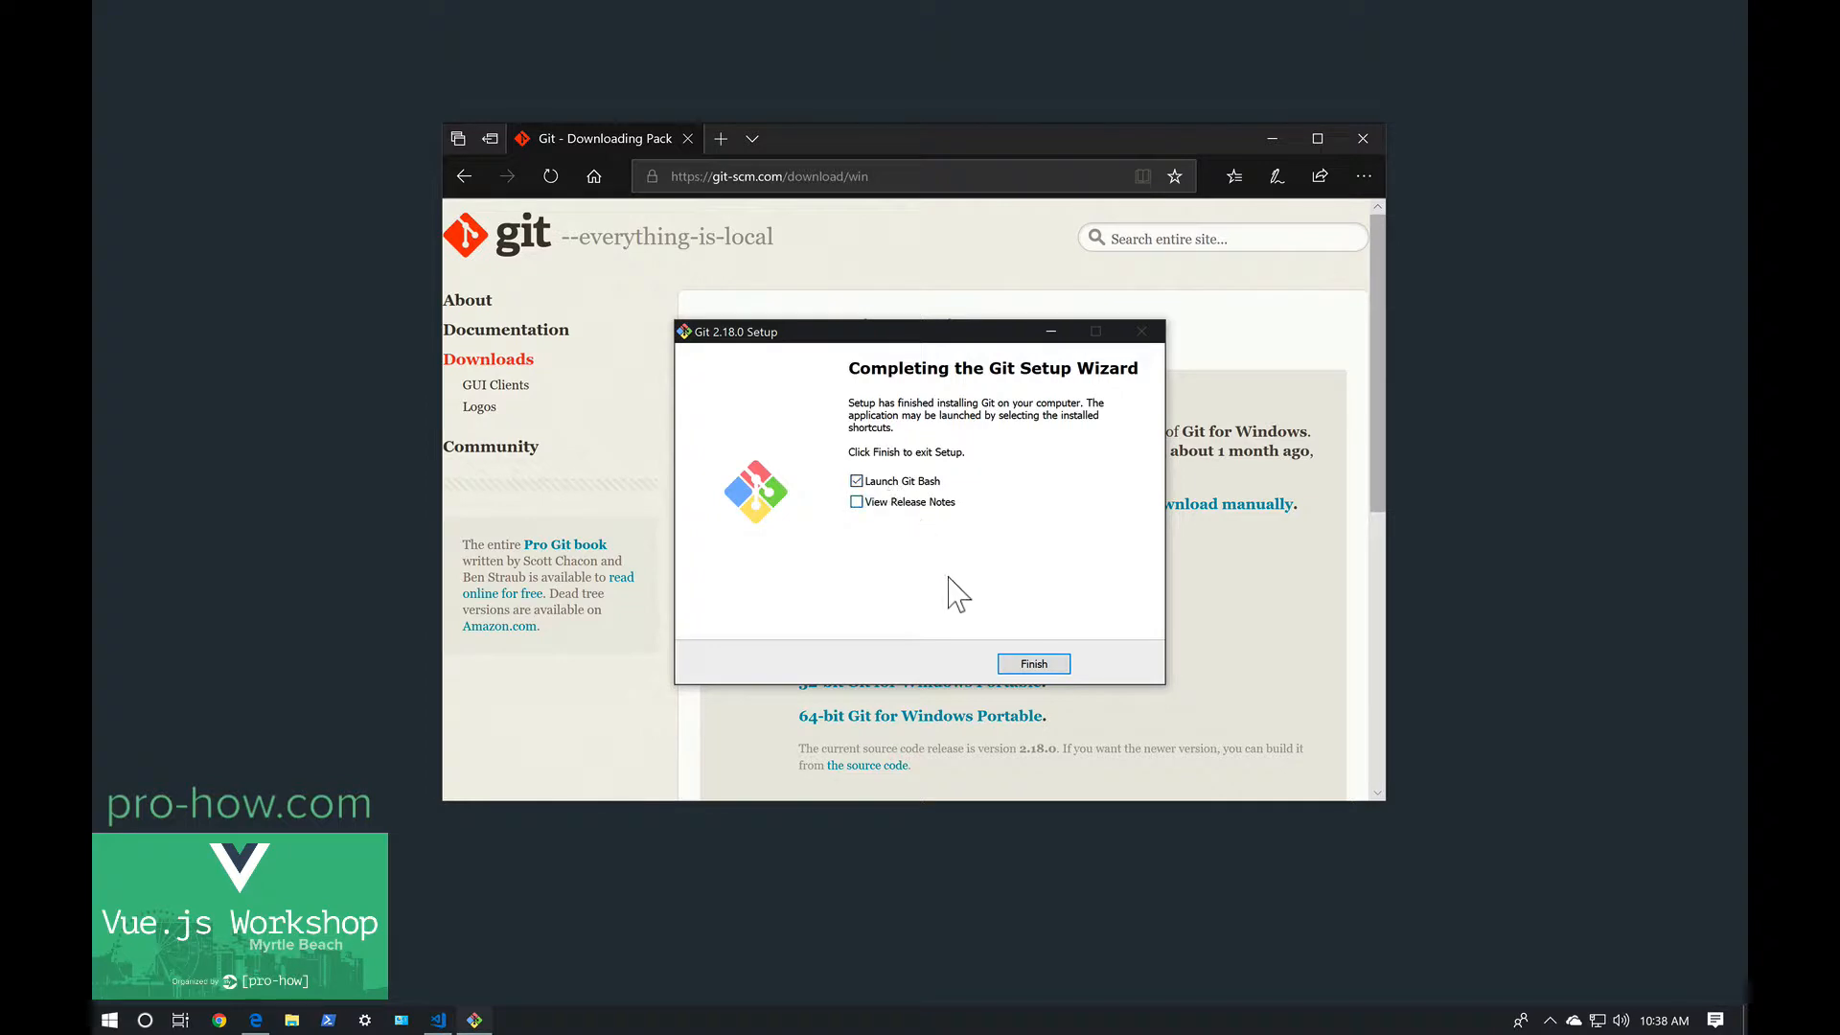
Finish the Git setup with Launch Git Bash enabled and View Release Notes off, and end the Git Bash session with exit.
left_click(1023, 661)
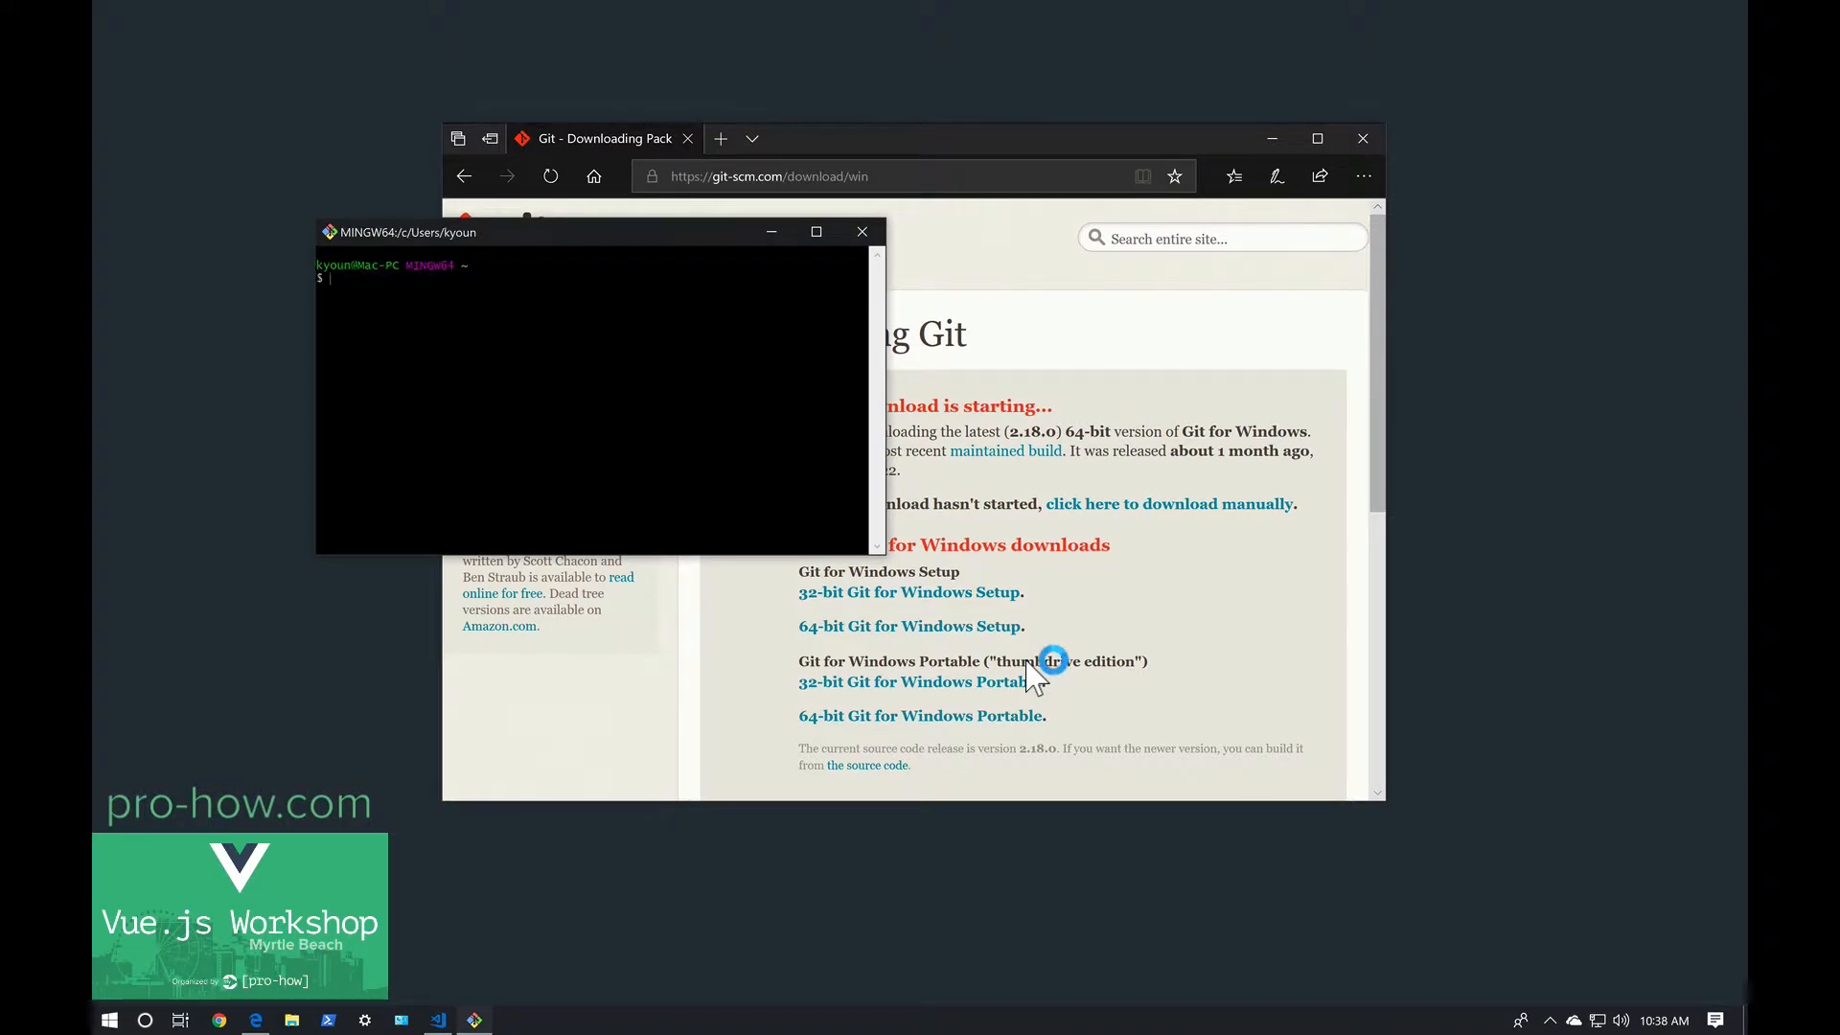
type("exit")
key("Return")
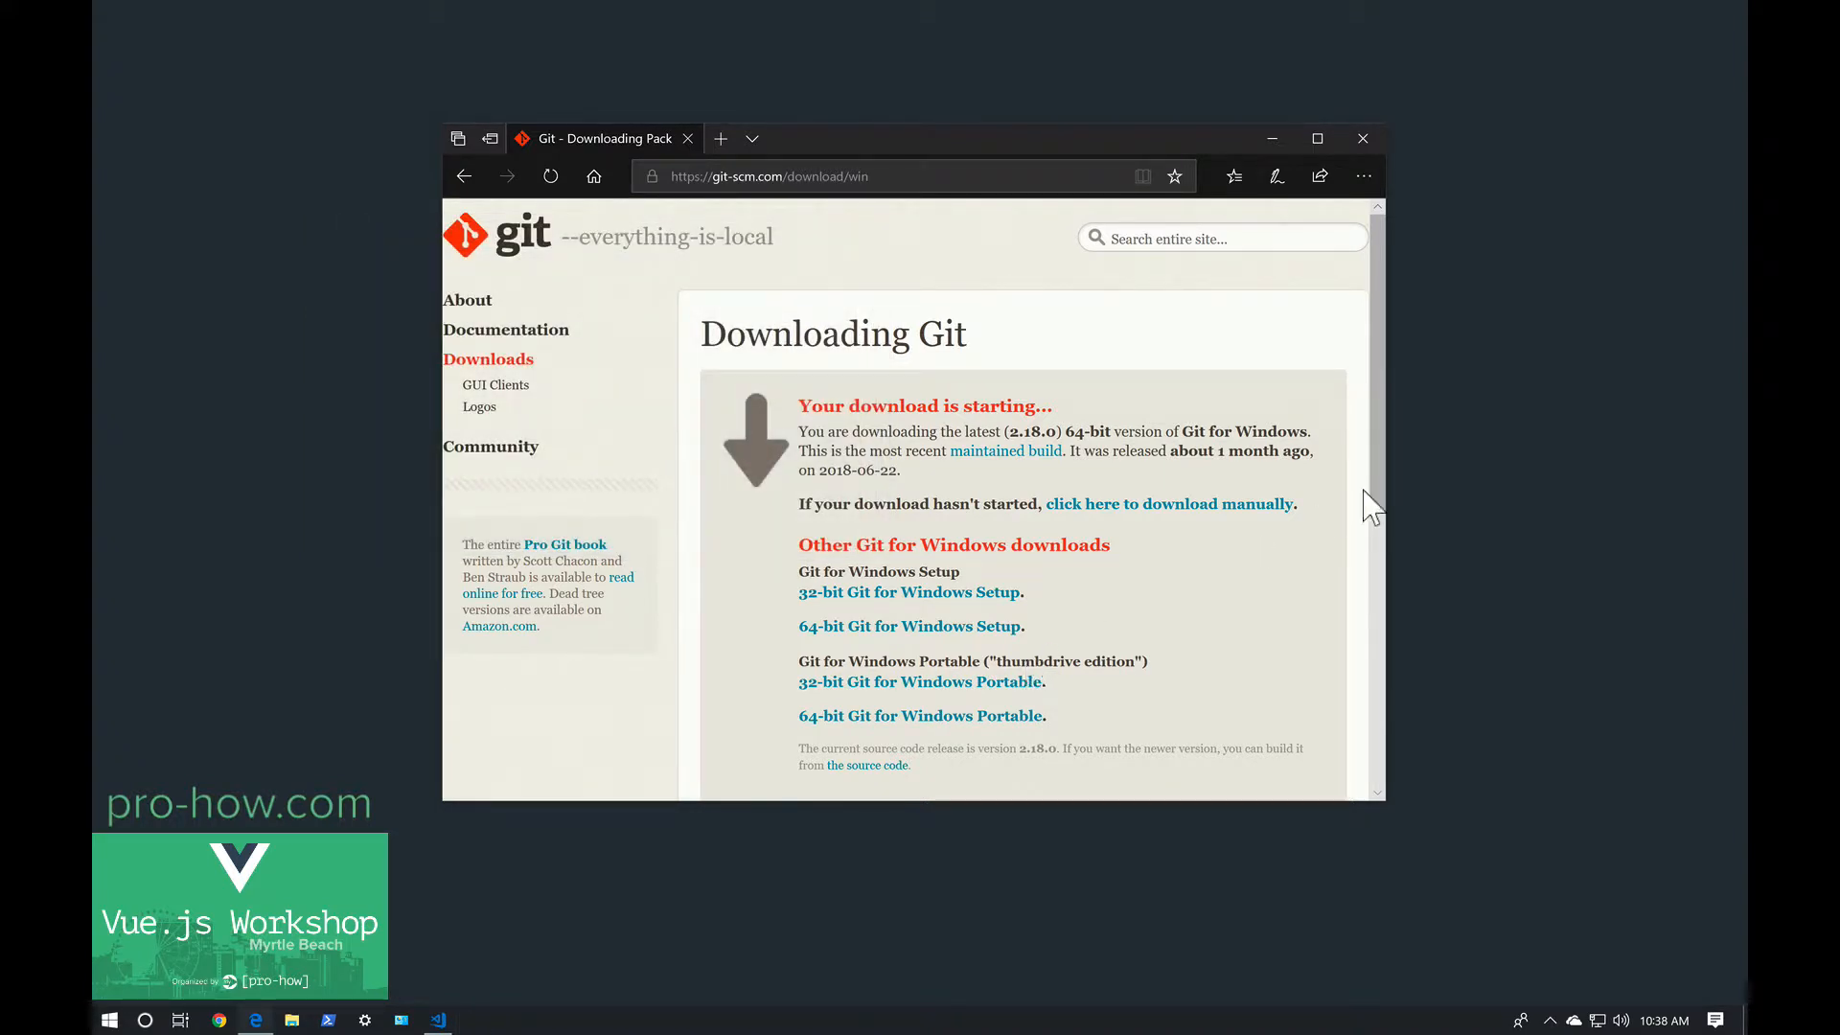
Switch to Visual Studio Code, dismiss the usage-data notification and open the extension marketplace.
left_click(438, 1020)
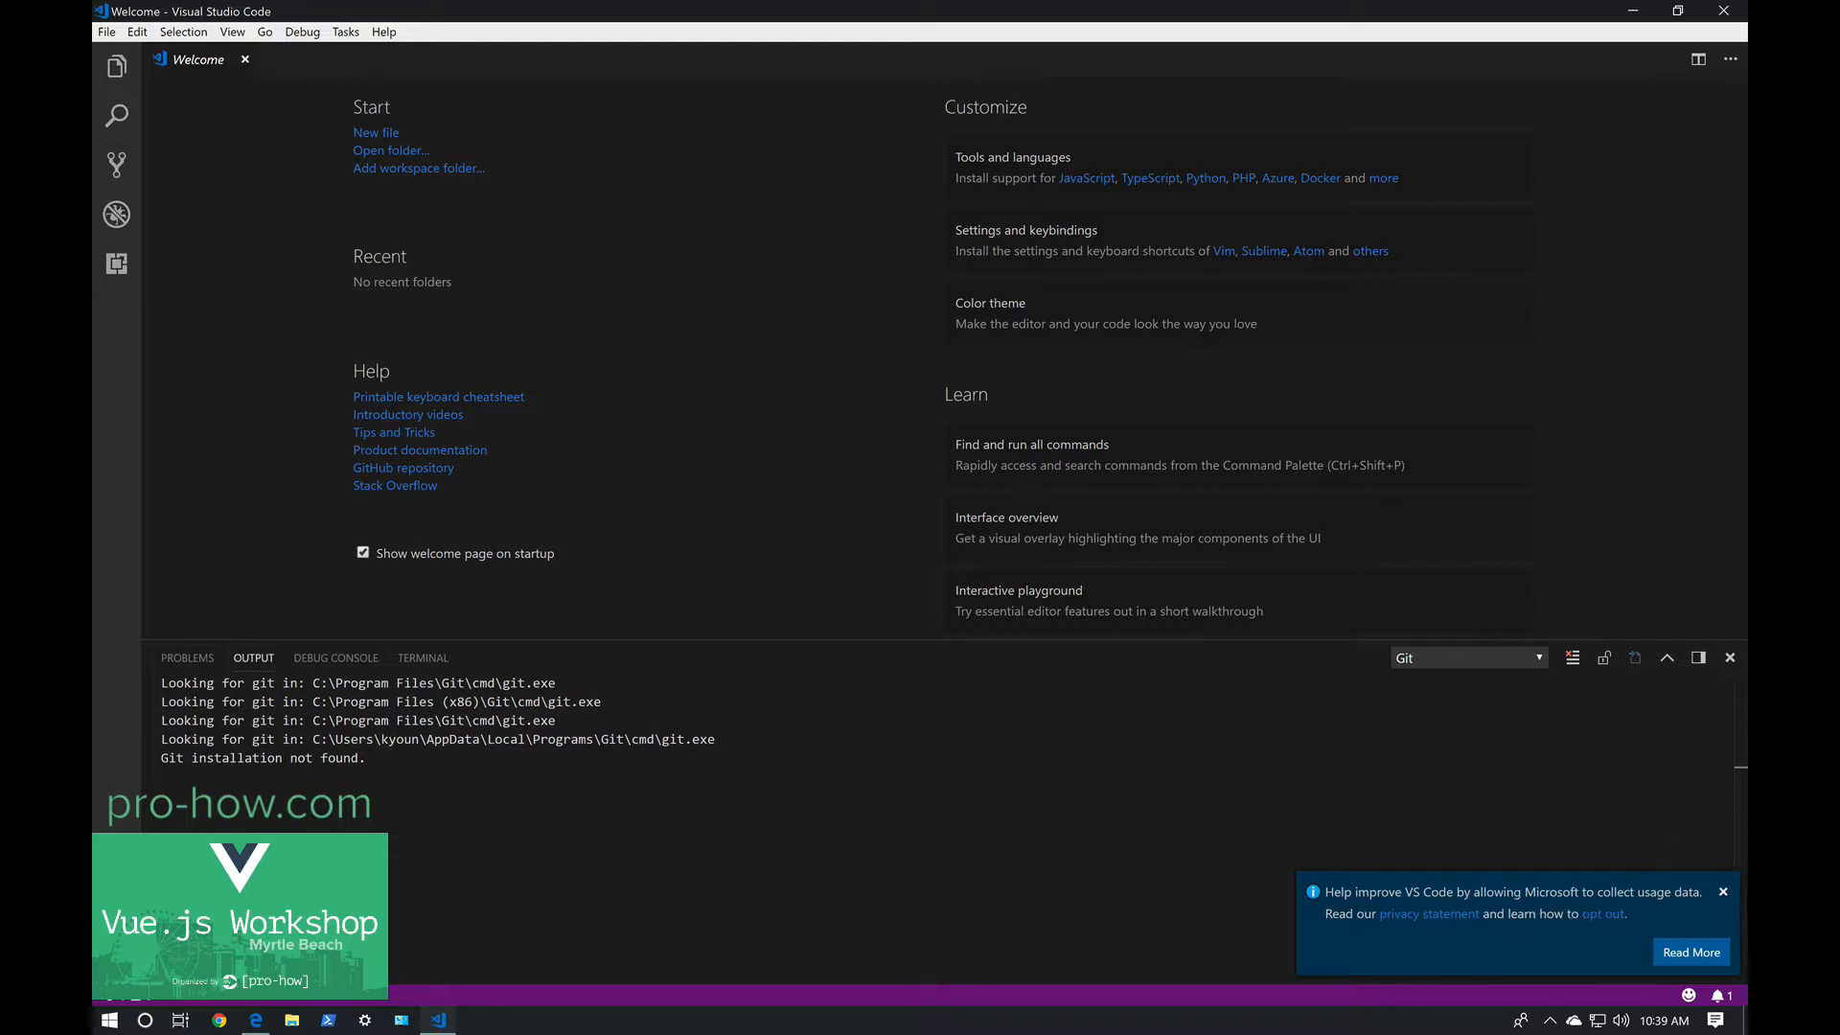
left_click(1723, 893)
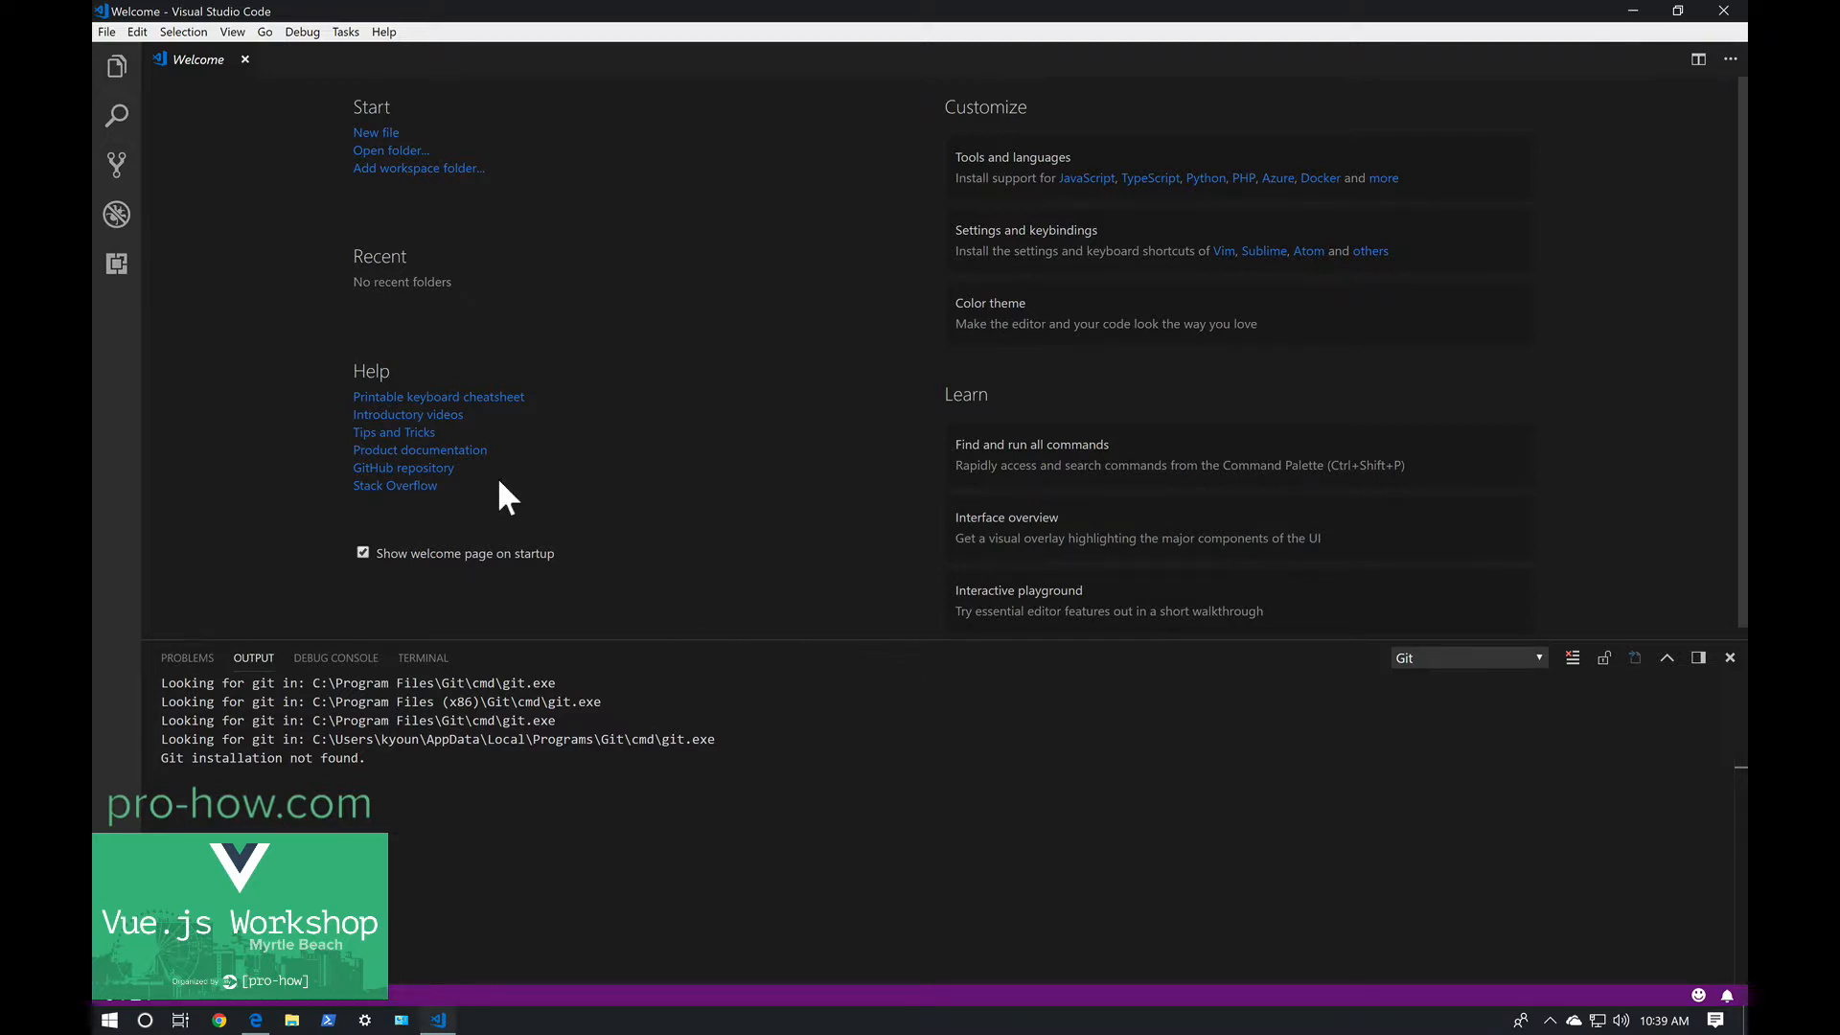
left_click(117, 265)
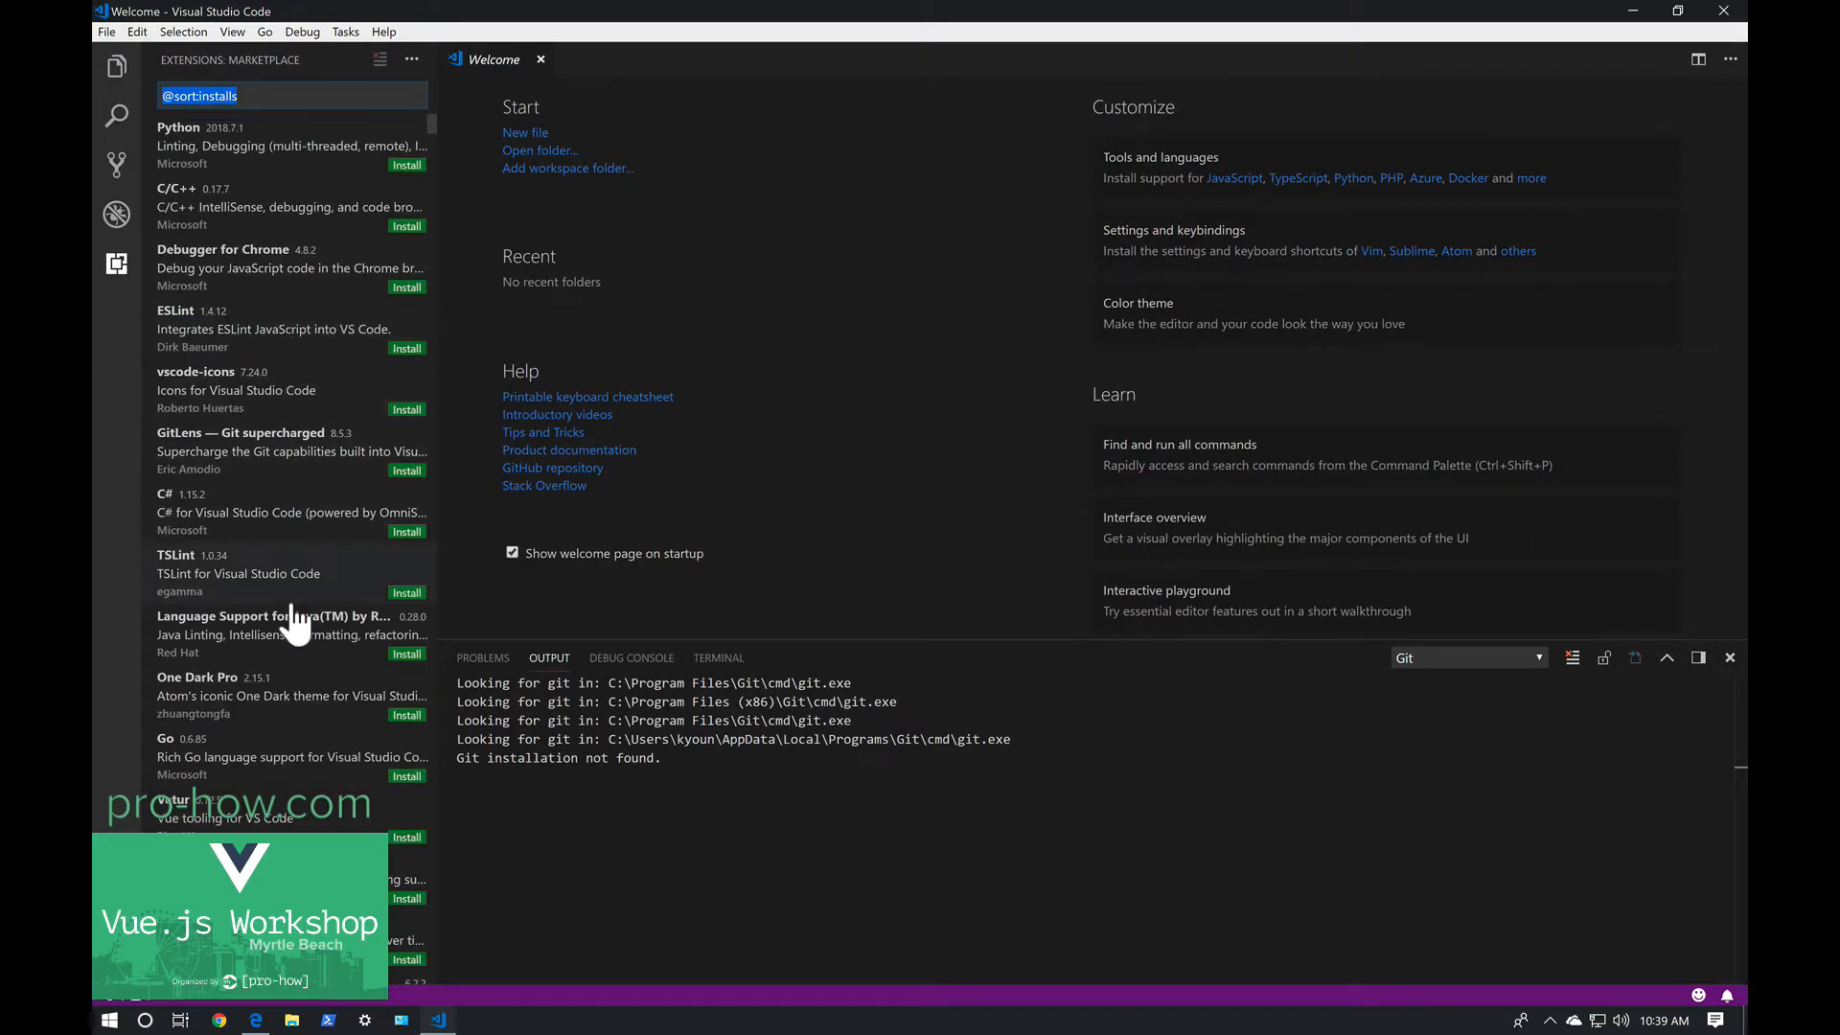
Browse the marketplace list of extensions sorted by installs.
scroll(298, 747, "down", 5)
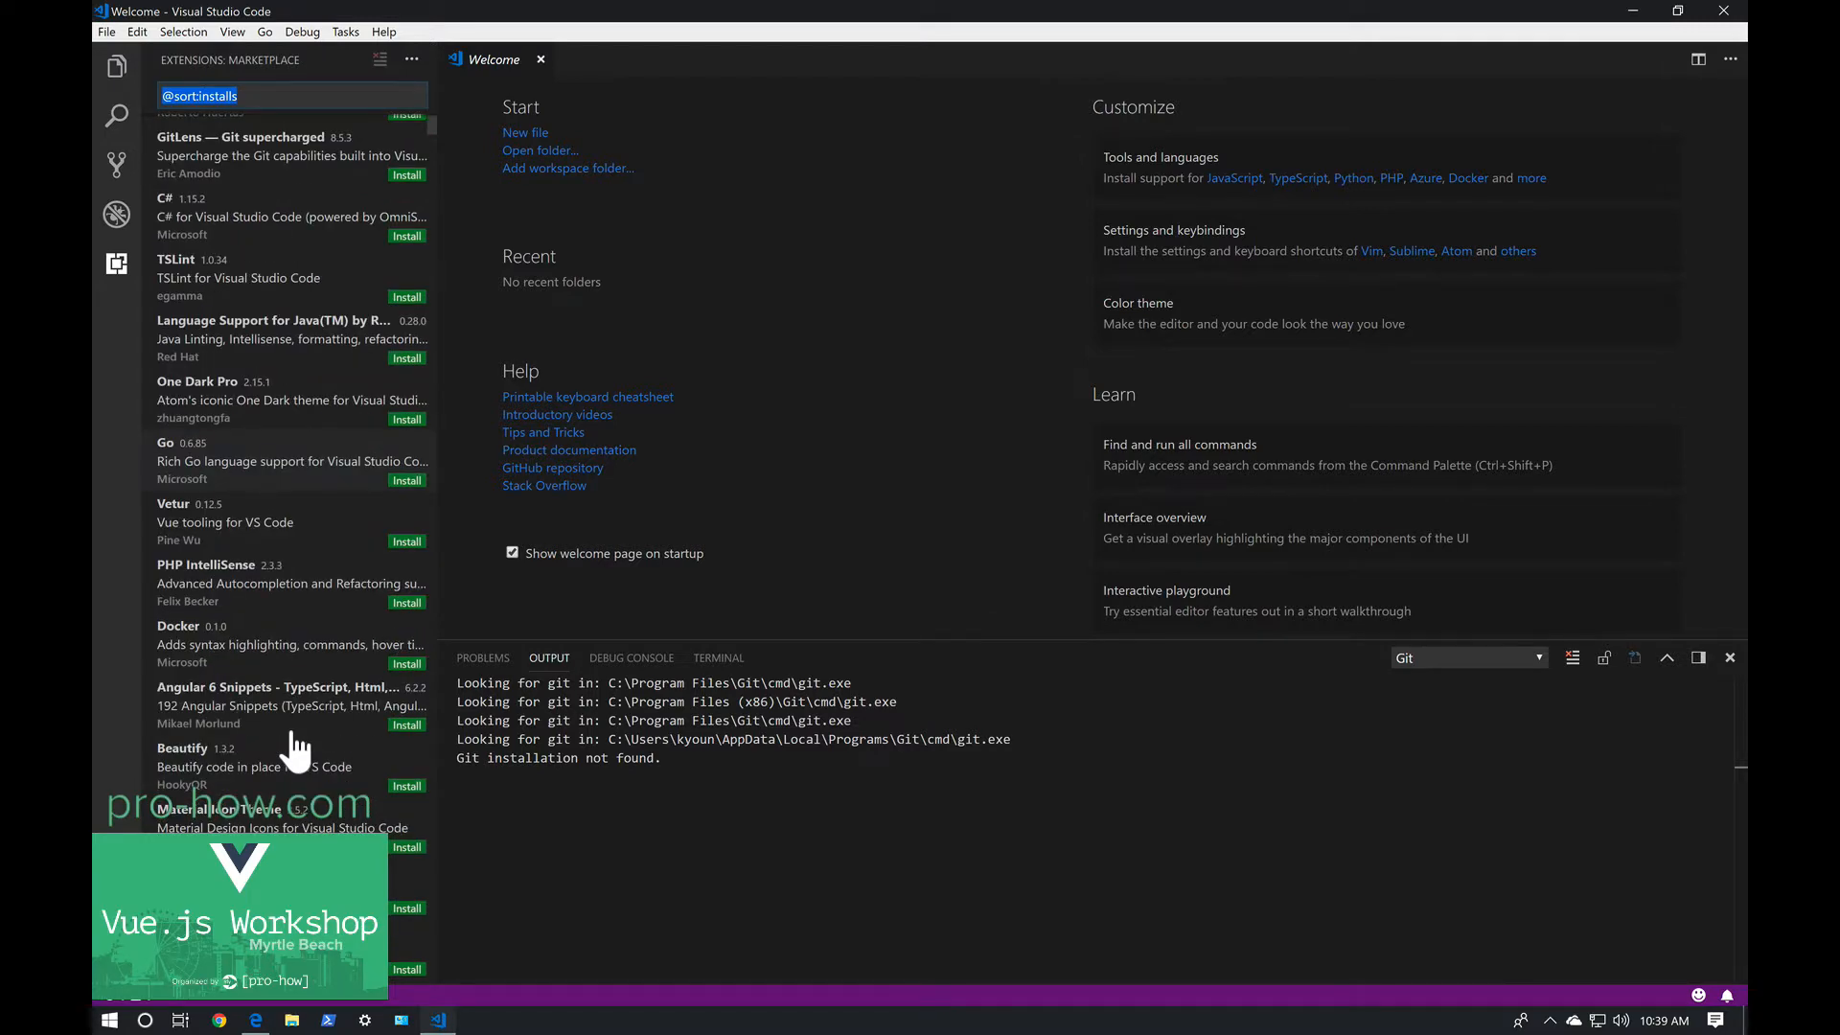
scroll(292, 766, "down", 7)
scroll(283, 815, "up", 4)
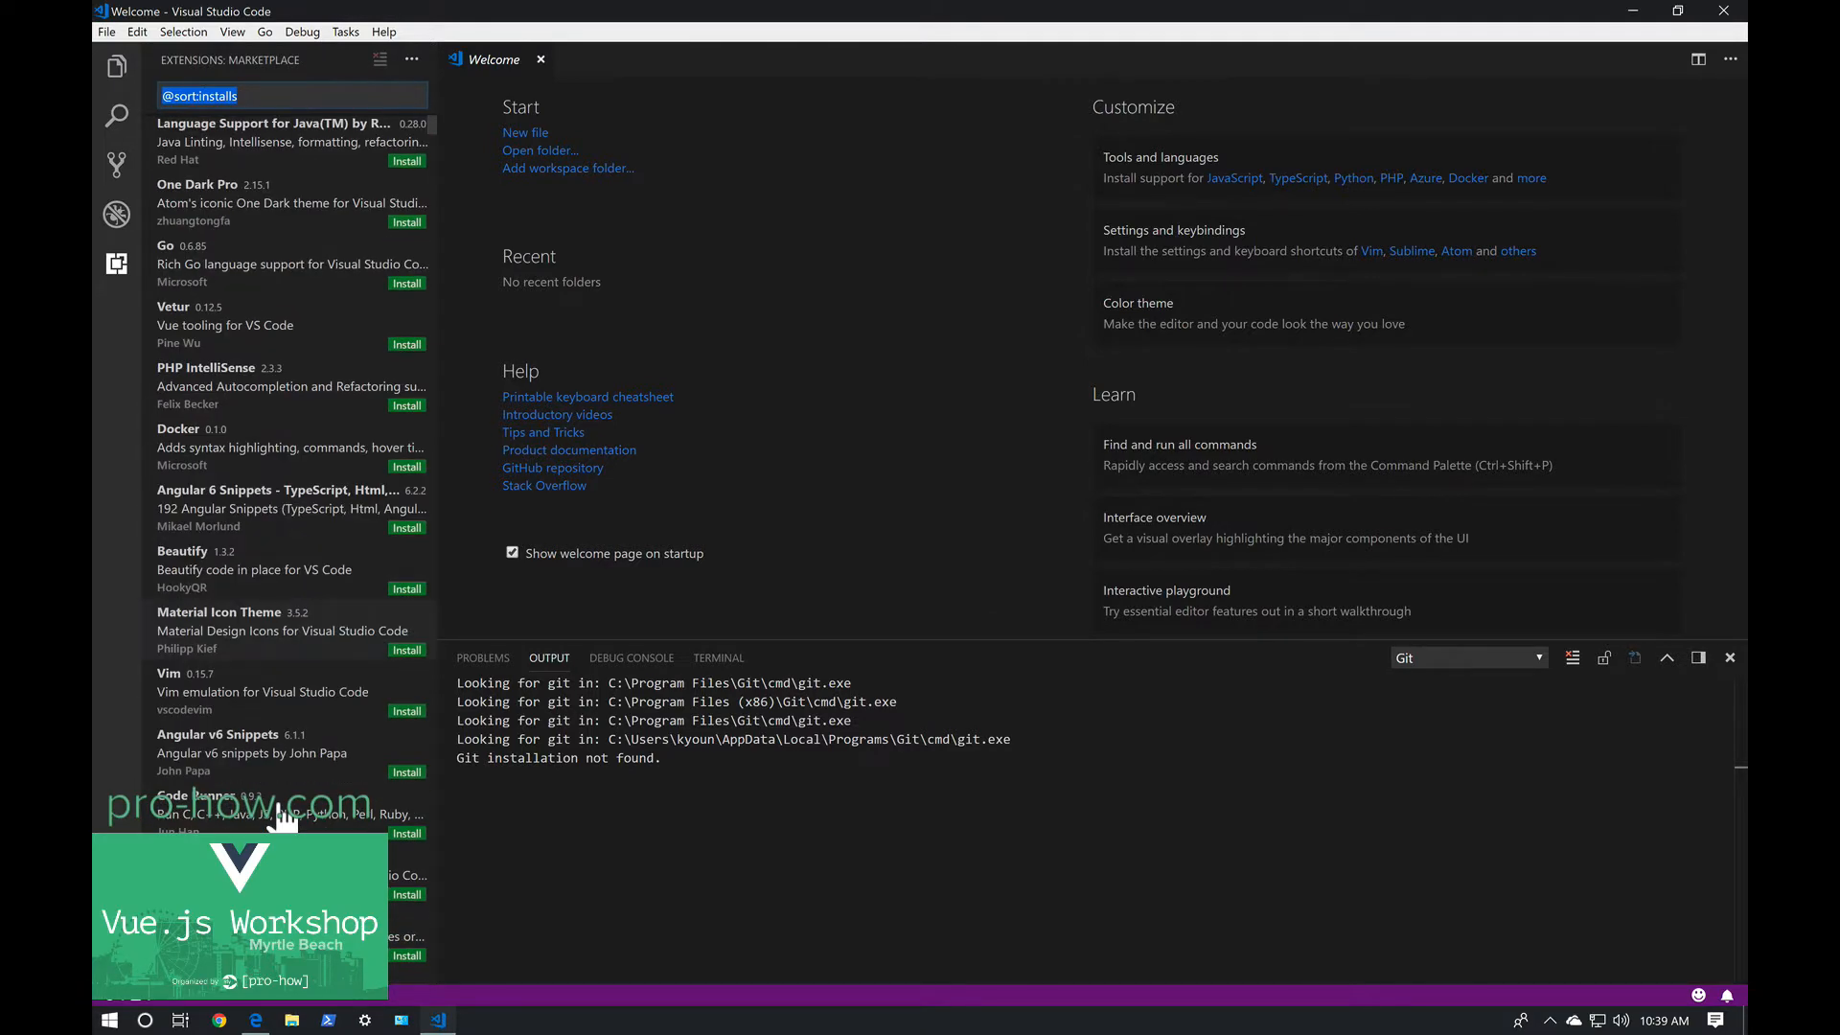
scroll(282, 820, "down", 15)
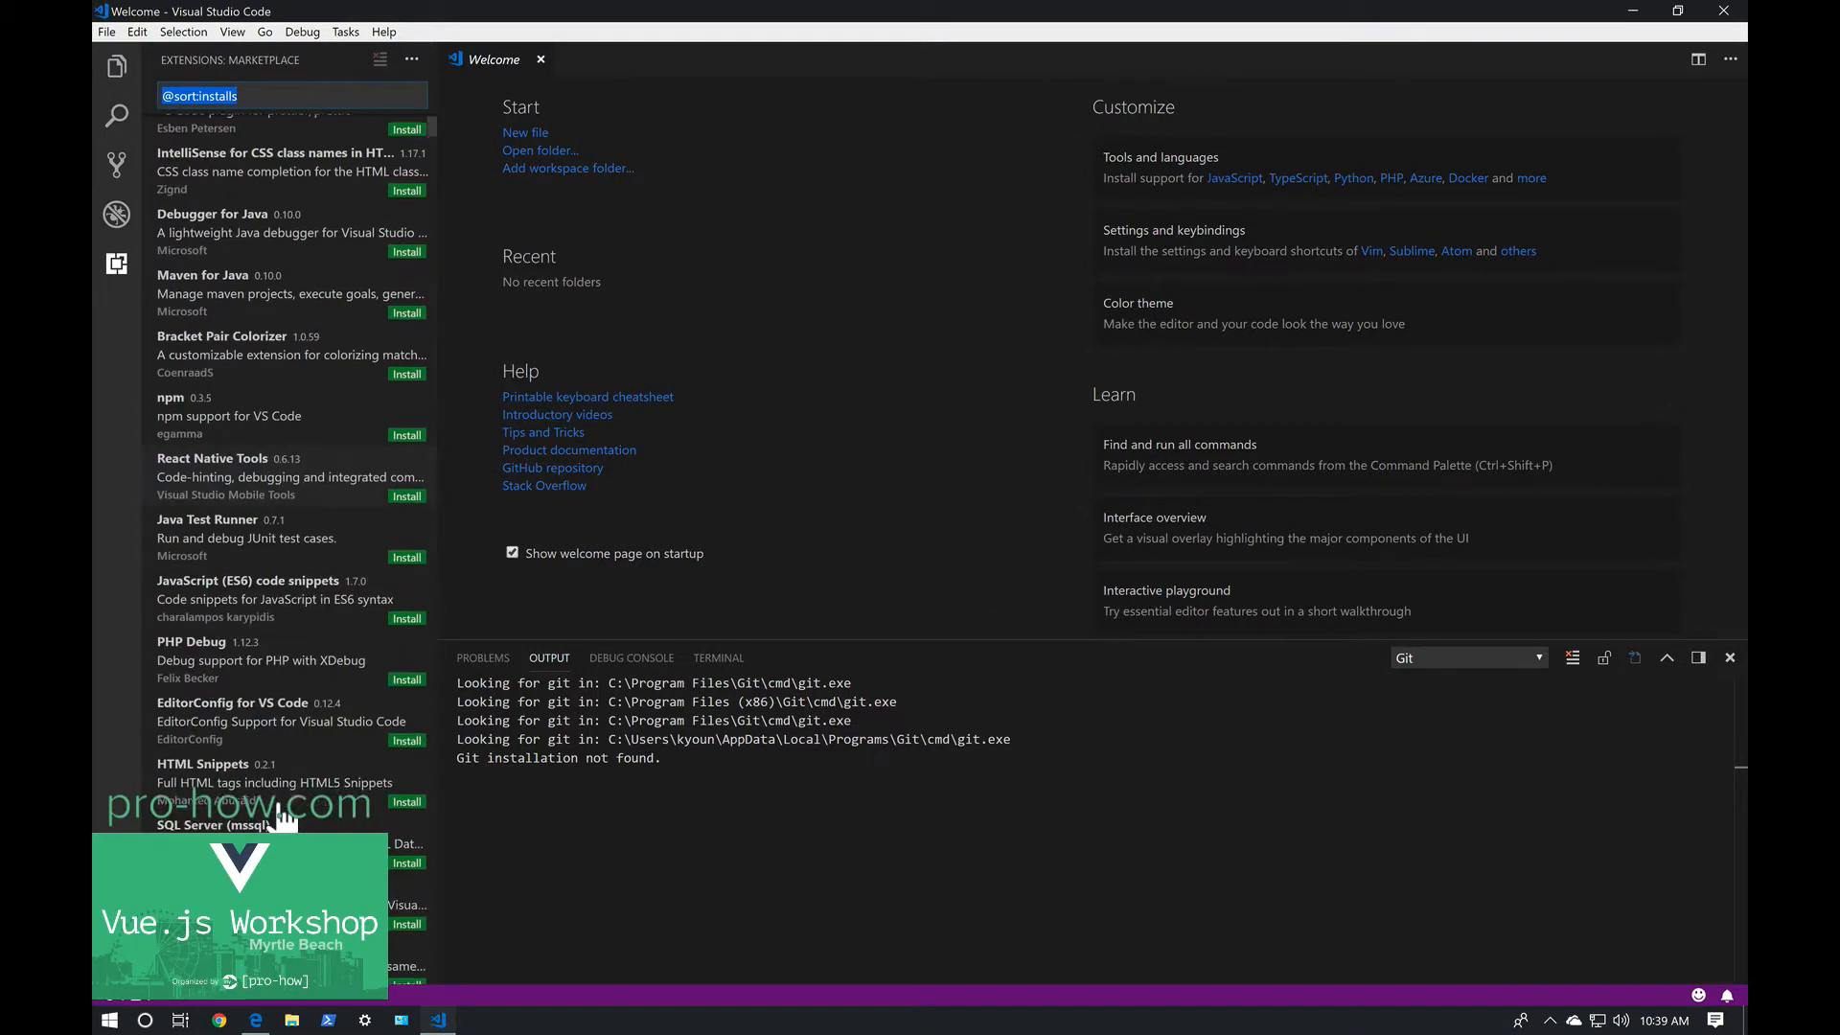
scroll(282, 820, "down", 8)
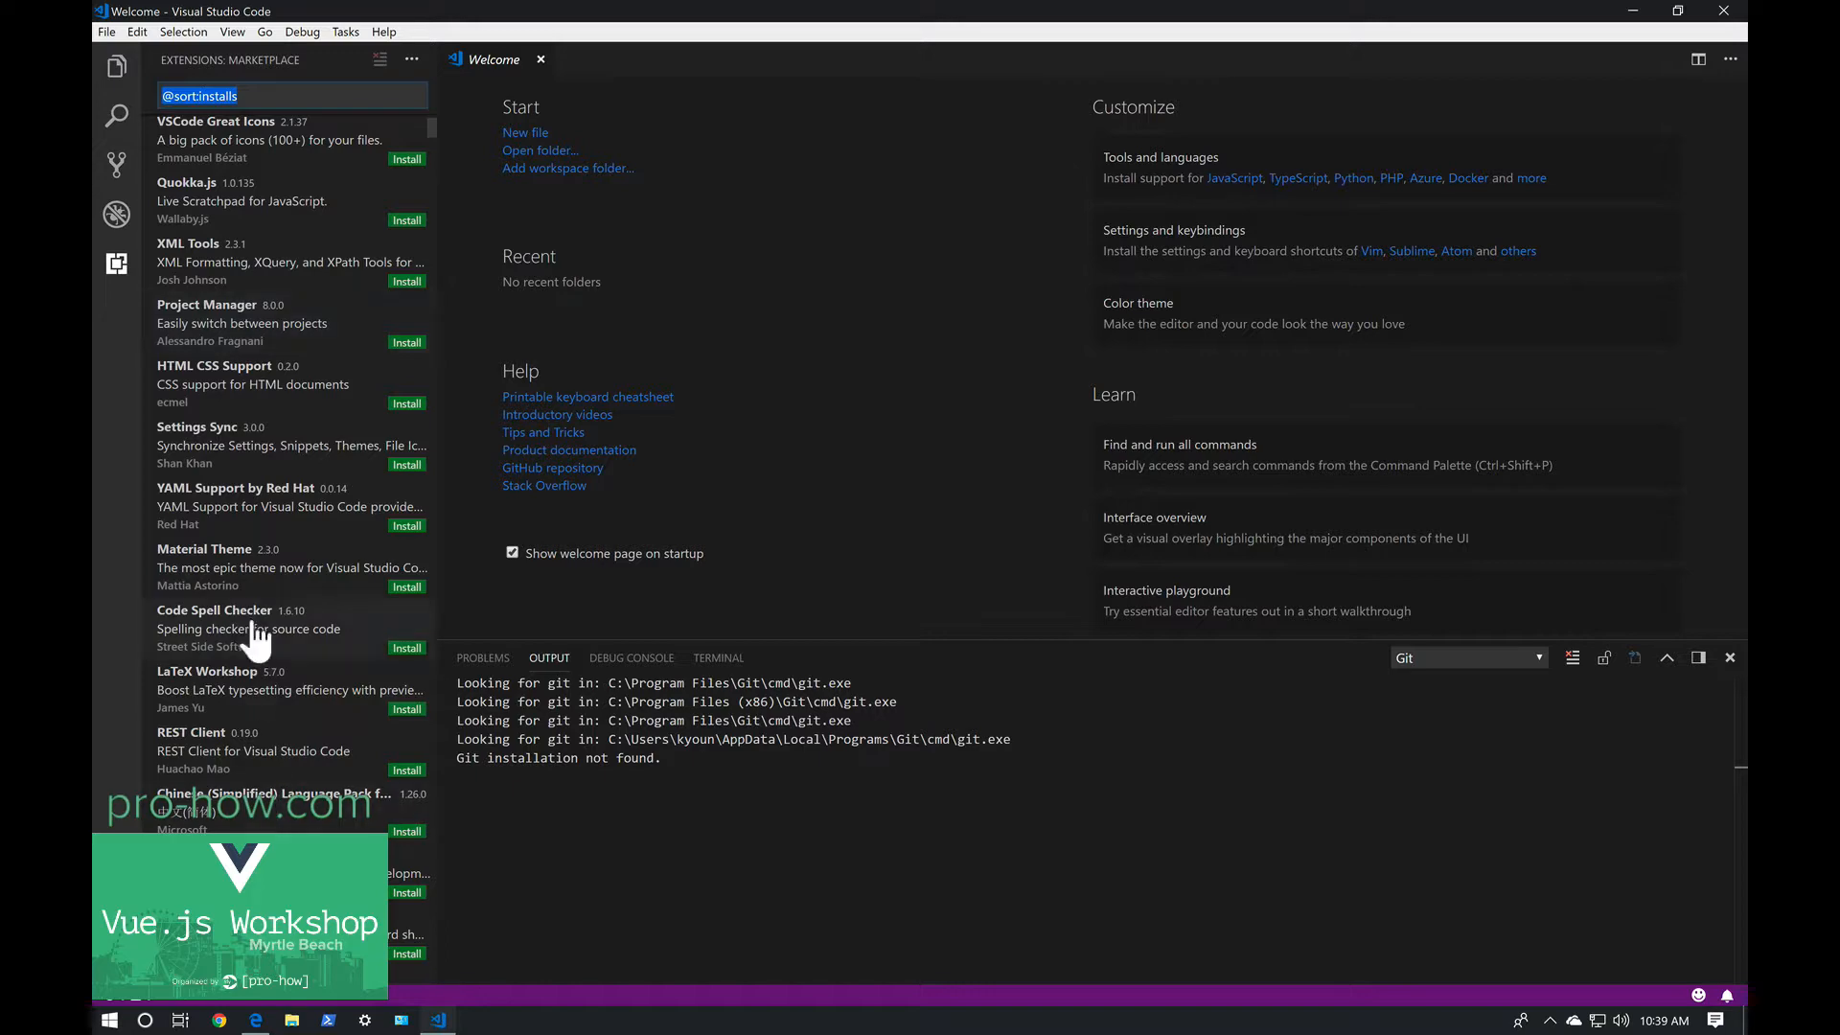
scroll(262, 570, "up", 10)
scroll(262, 567, "up", 5)
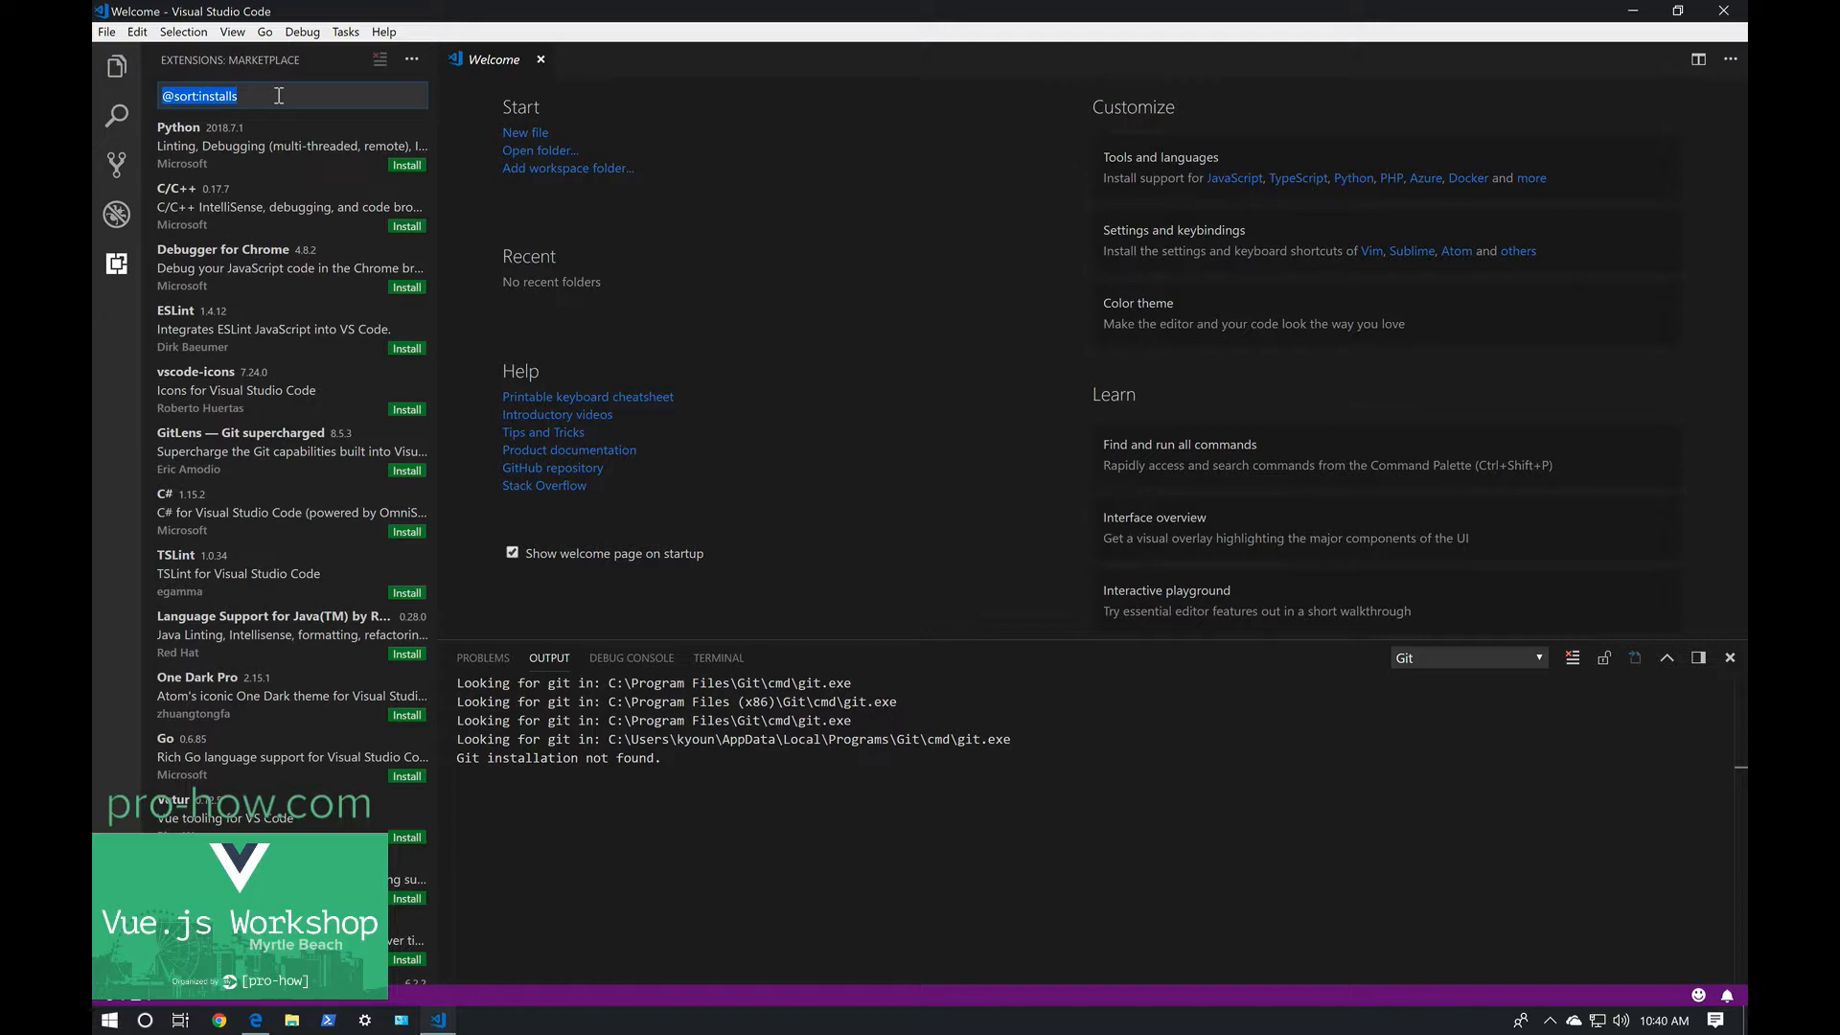
Search the extension marketplace for "vue extension pack" and install Vue VS Code Extension Pack.
type("vue e")
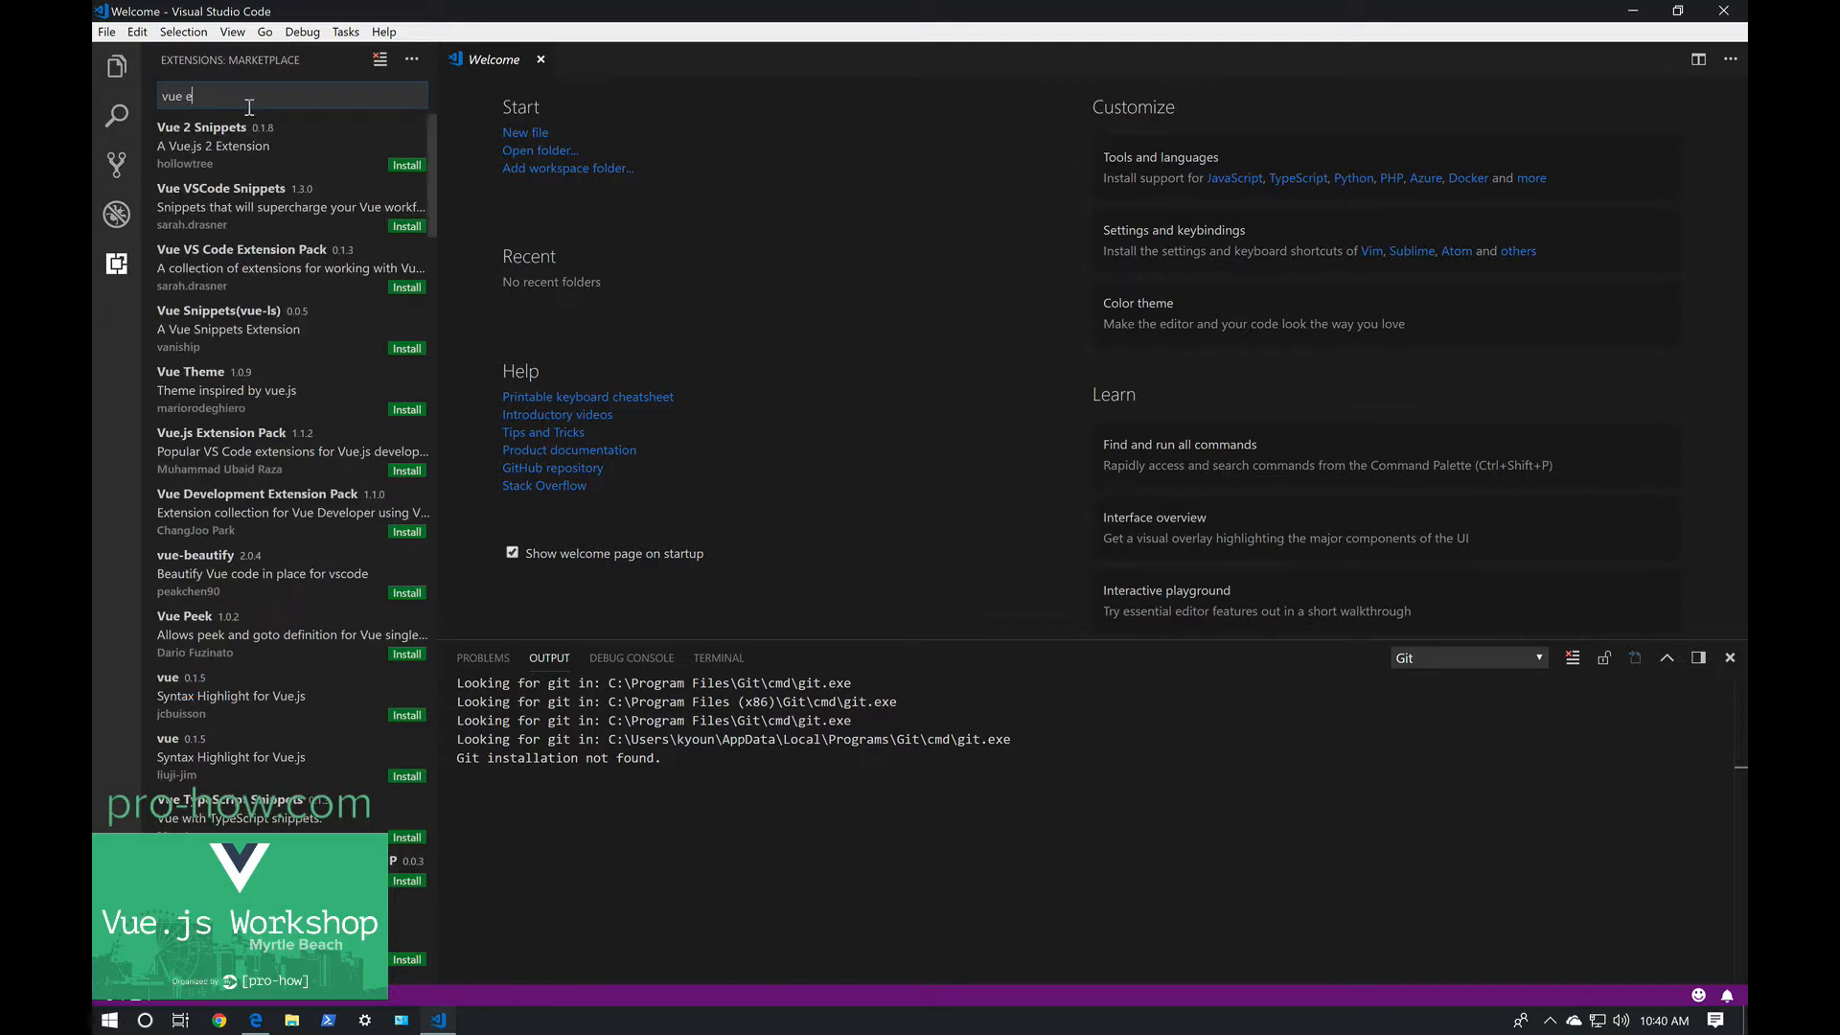
type("xtension pack")
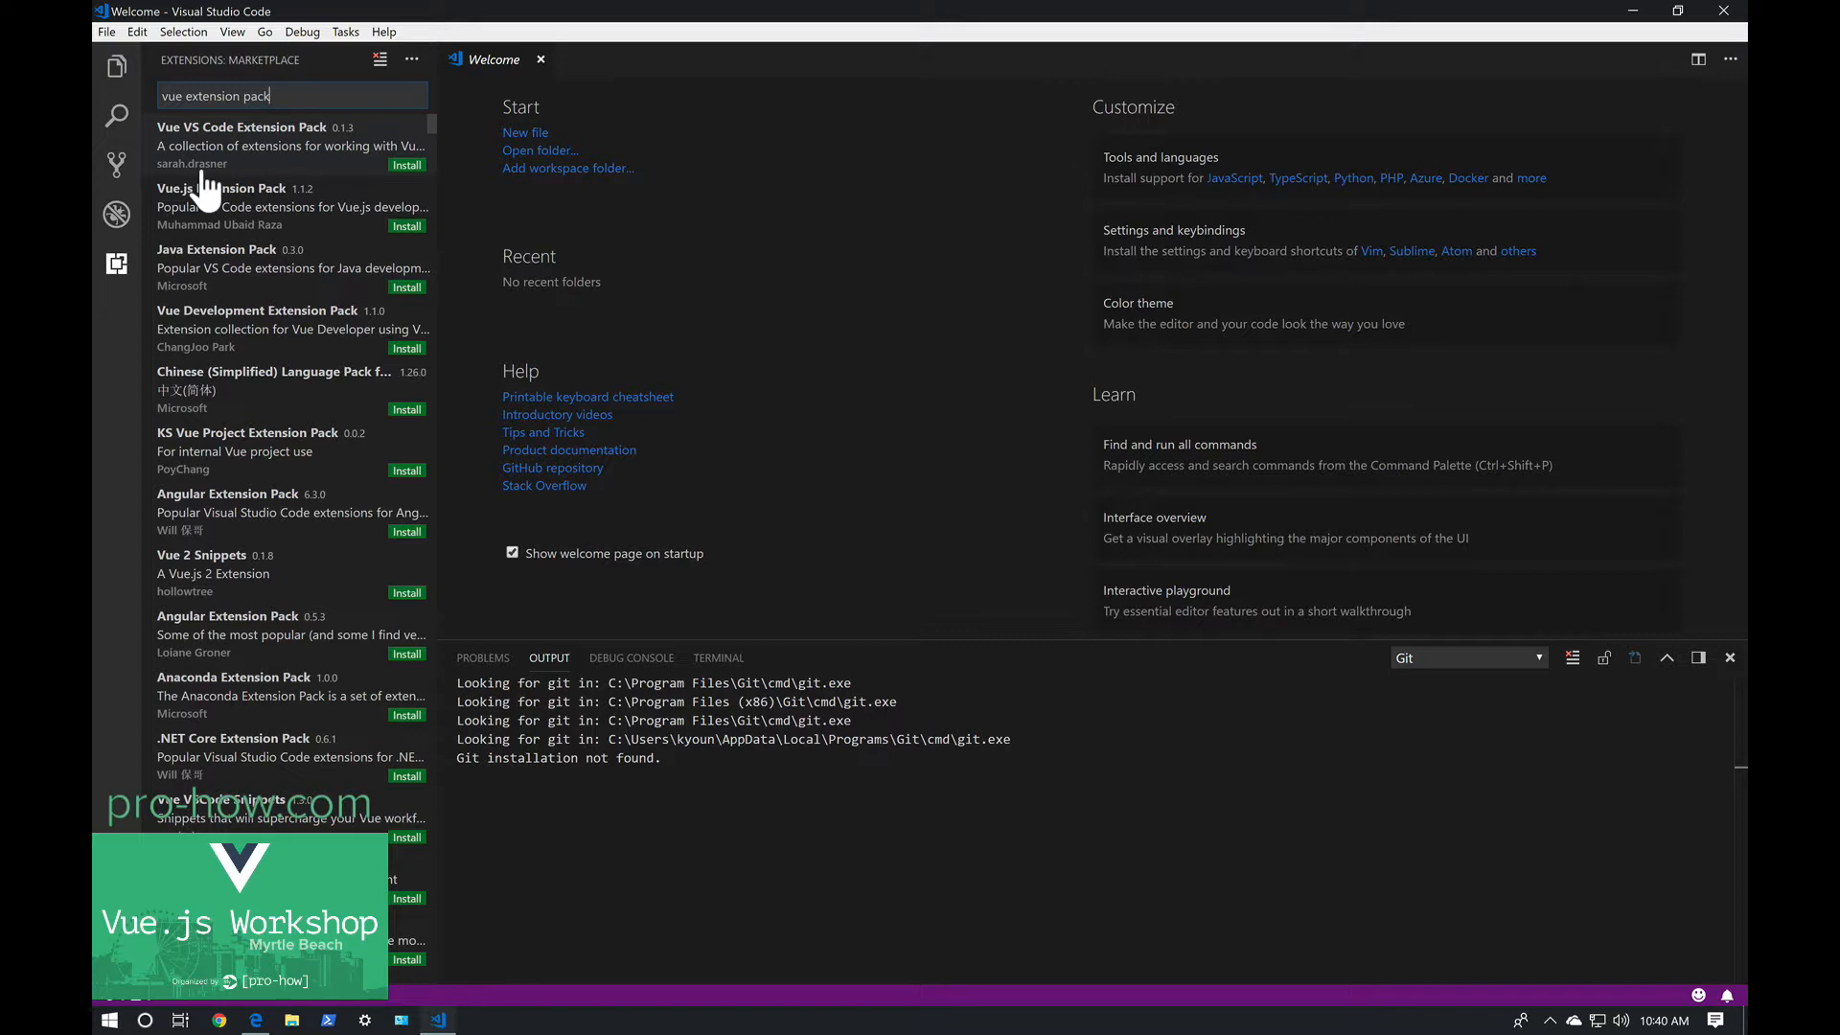
left_click(317, 163)
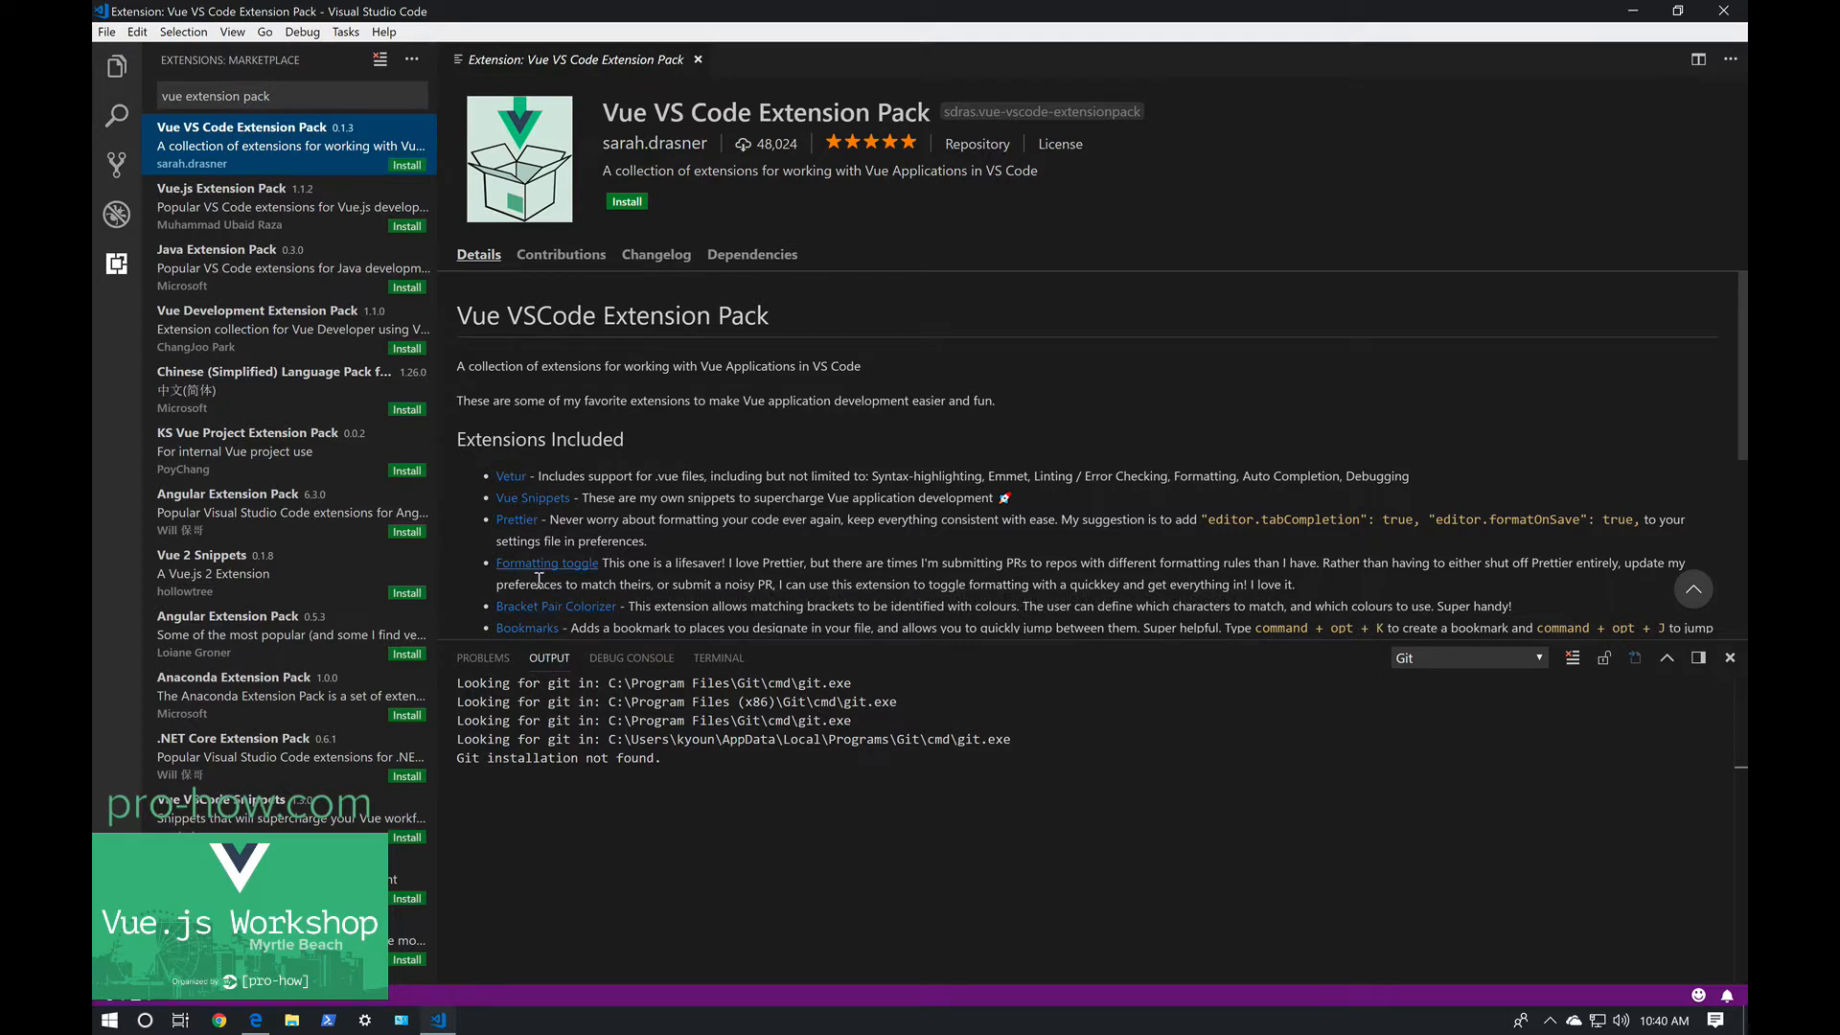
left_click(406, 166)
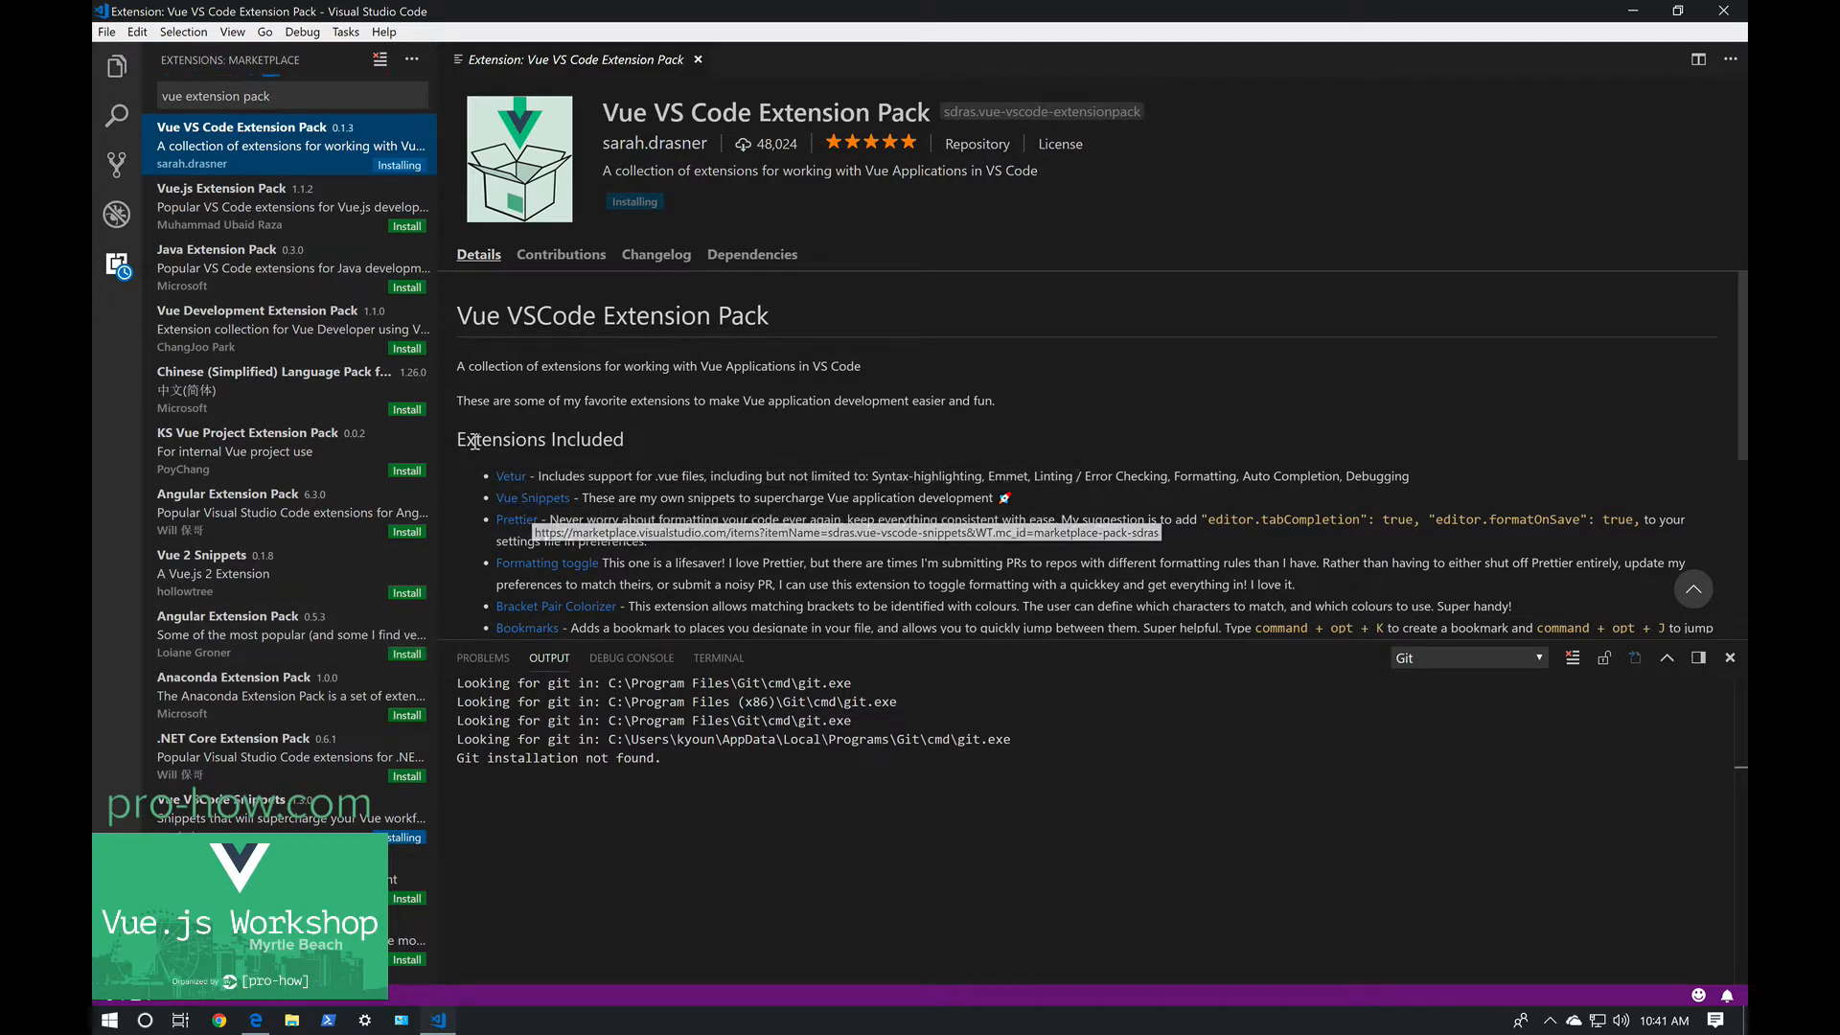
Review the recommended settings and included extensions of Vue.js Extension Pack and install it.
left_click(270, 223)
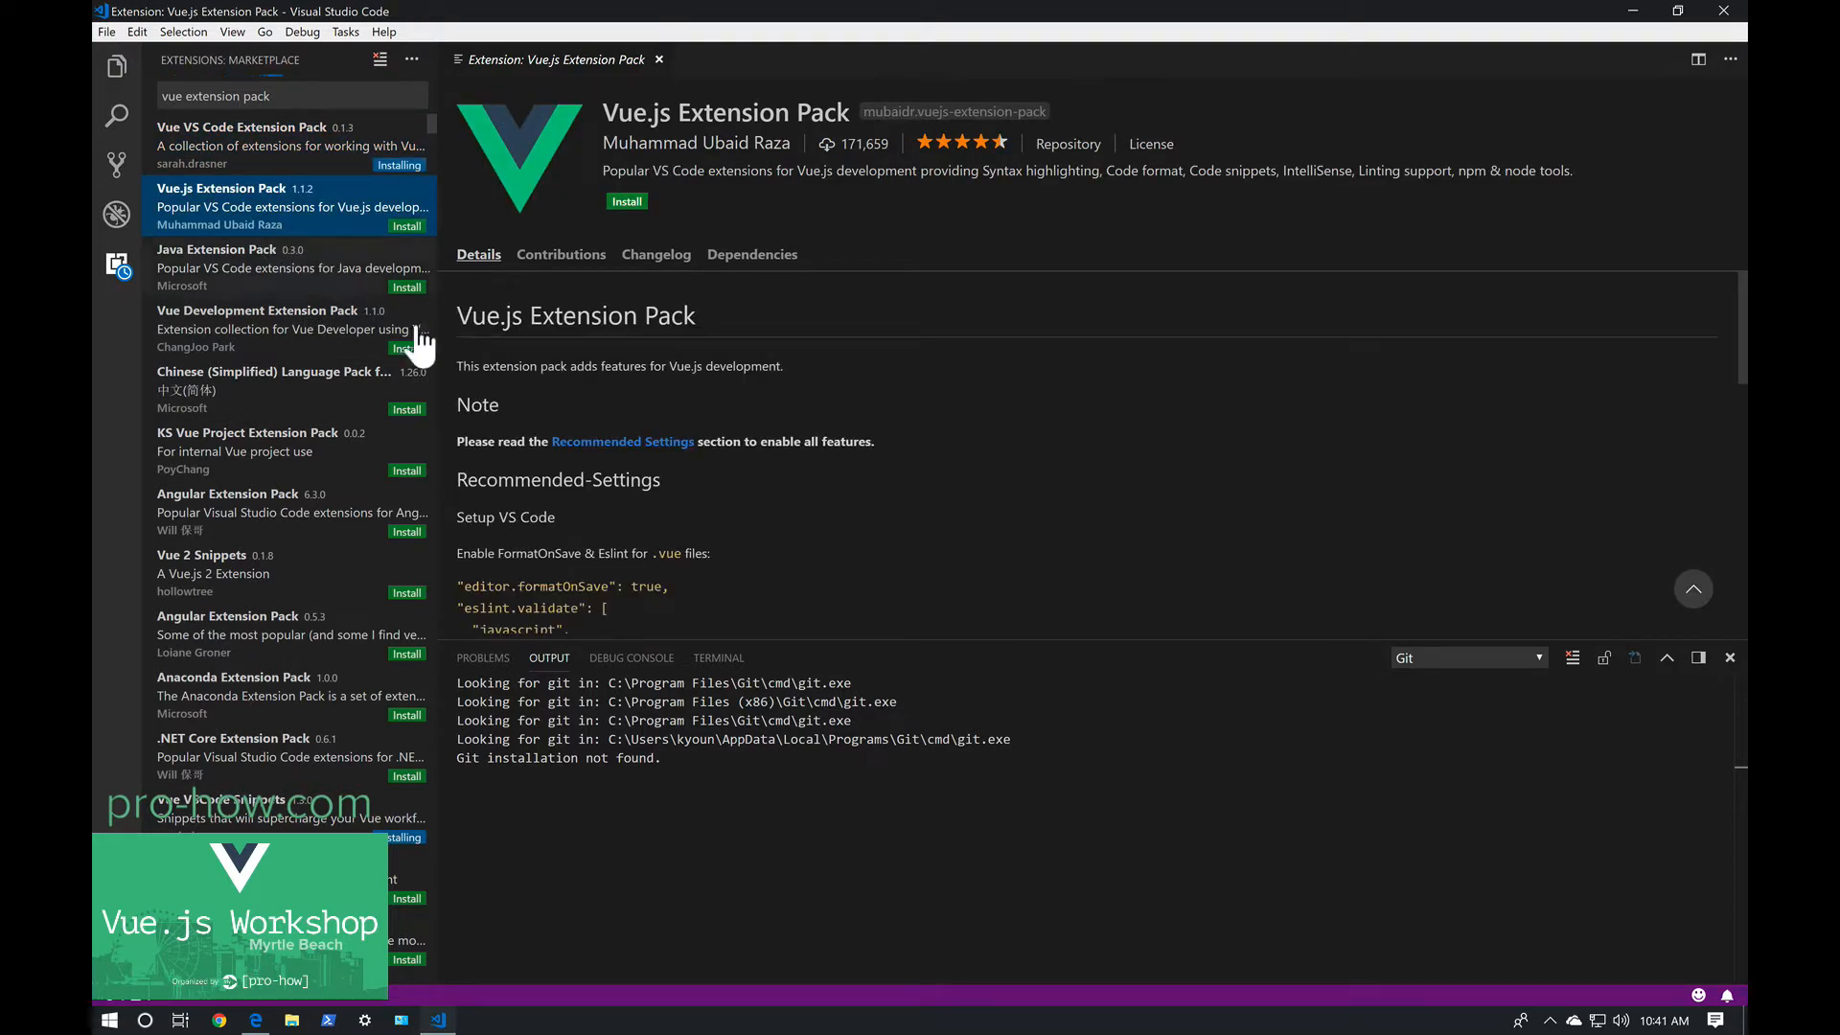
scroll(557, 609, "down", 6)
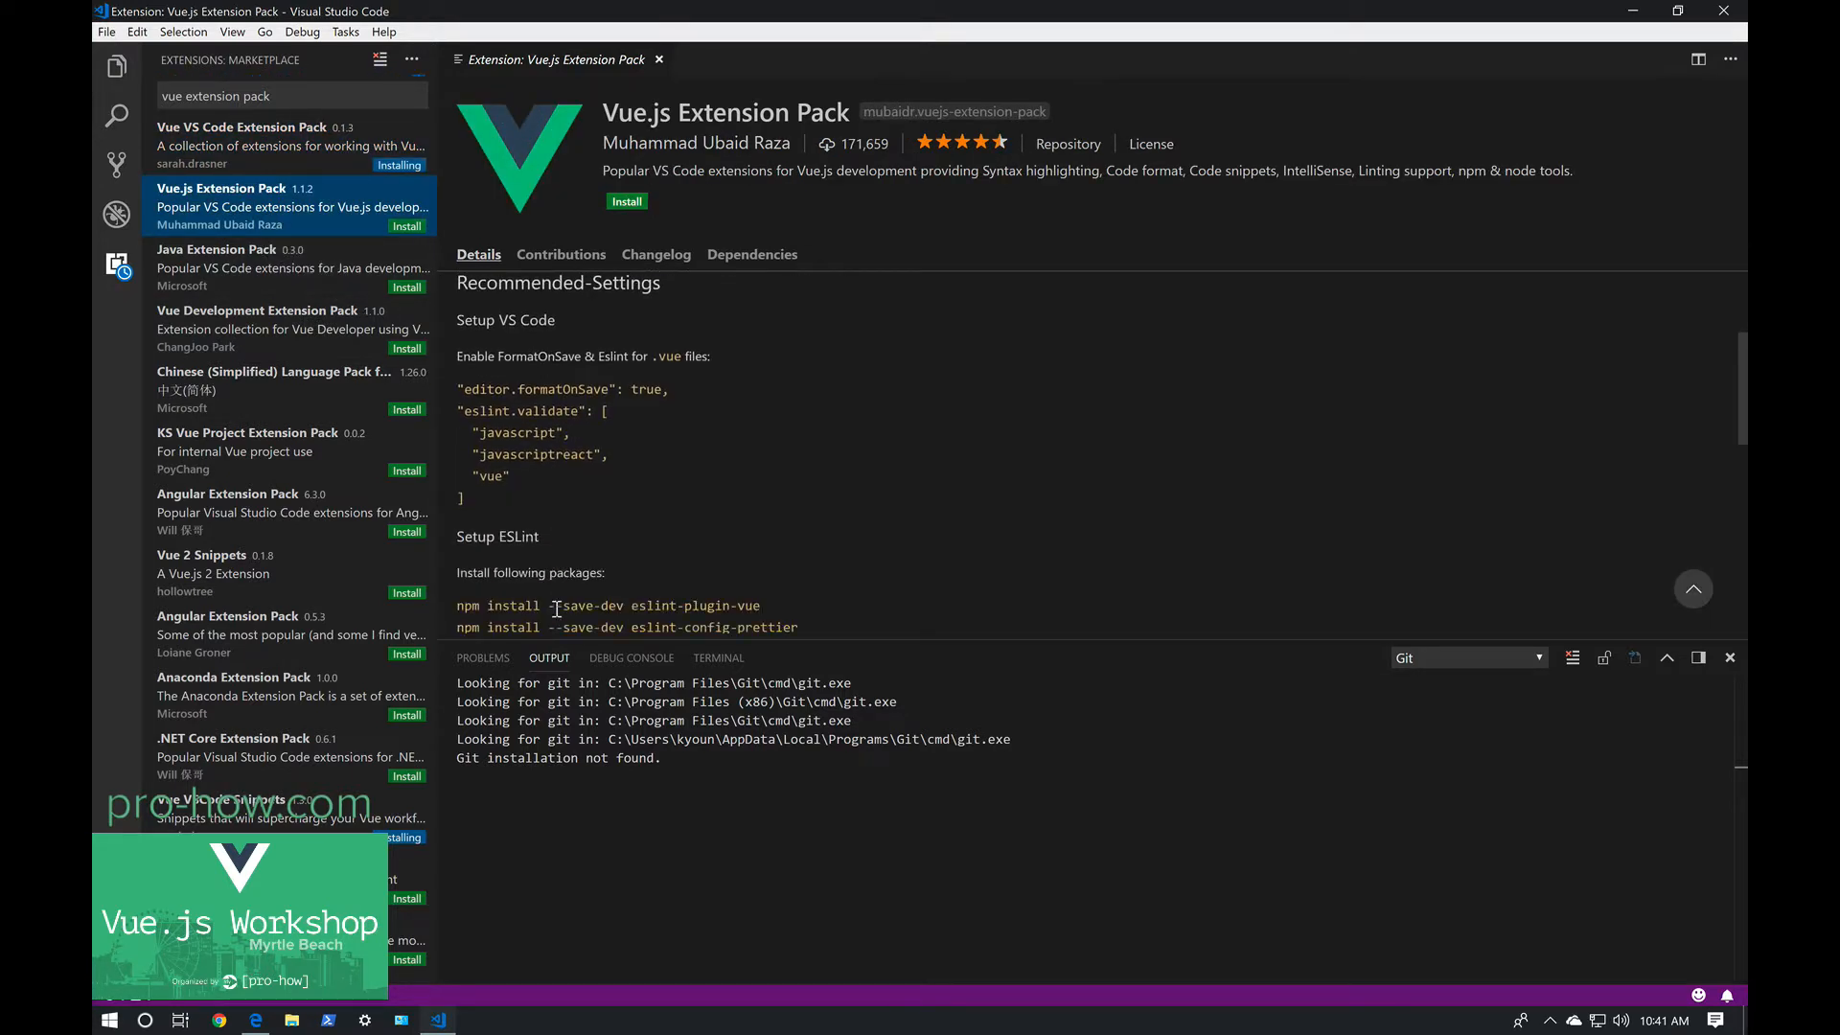
scroll(557, 609, "down", 3)
scroll(561, 606, "up", 1)
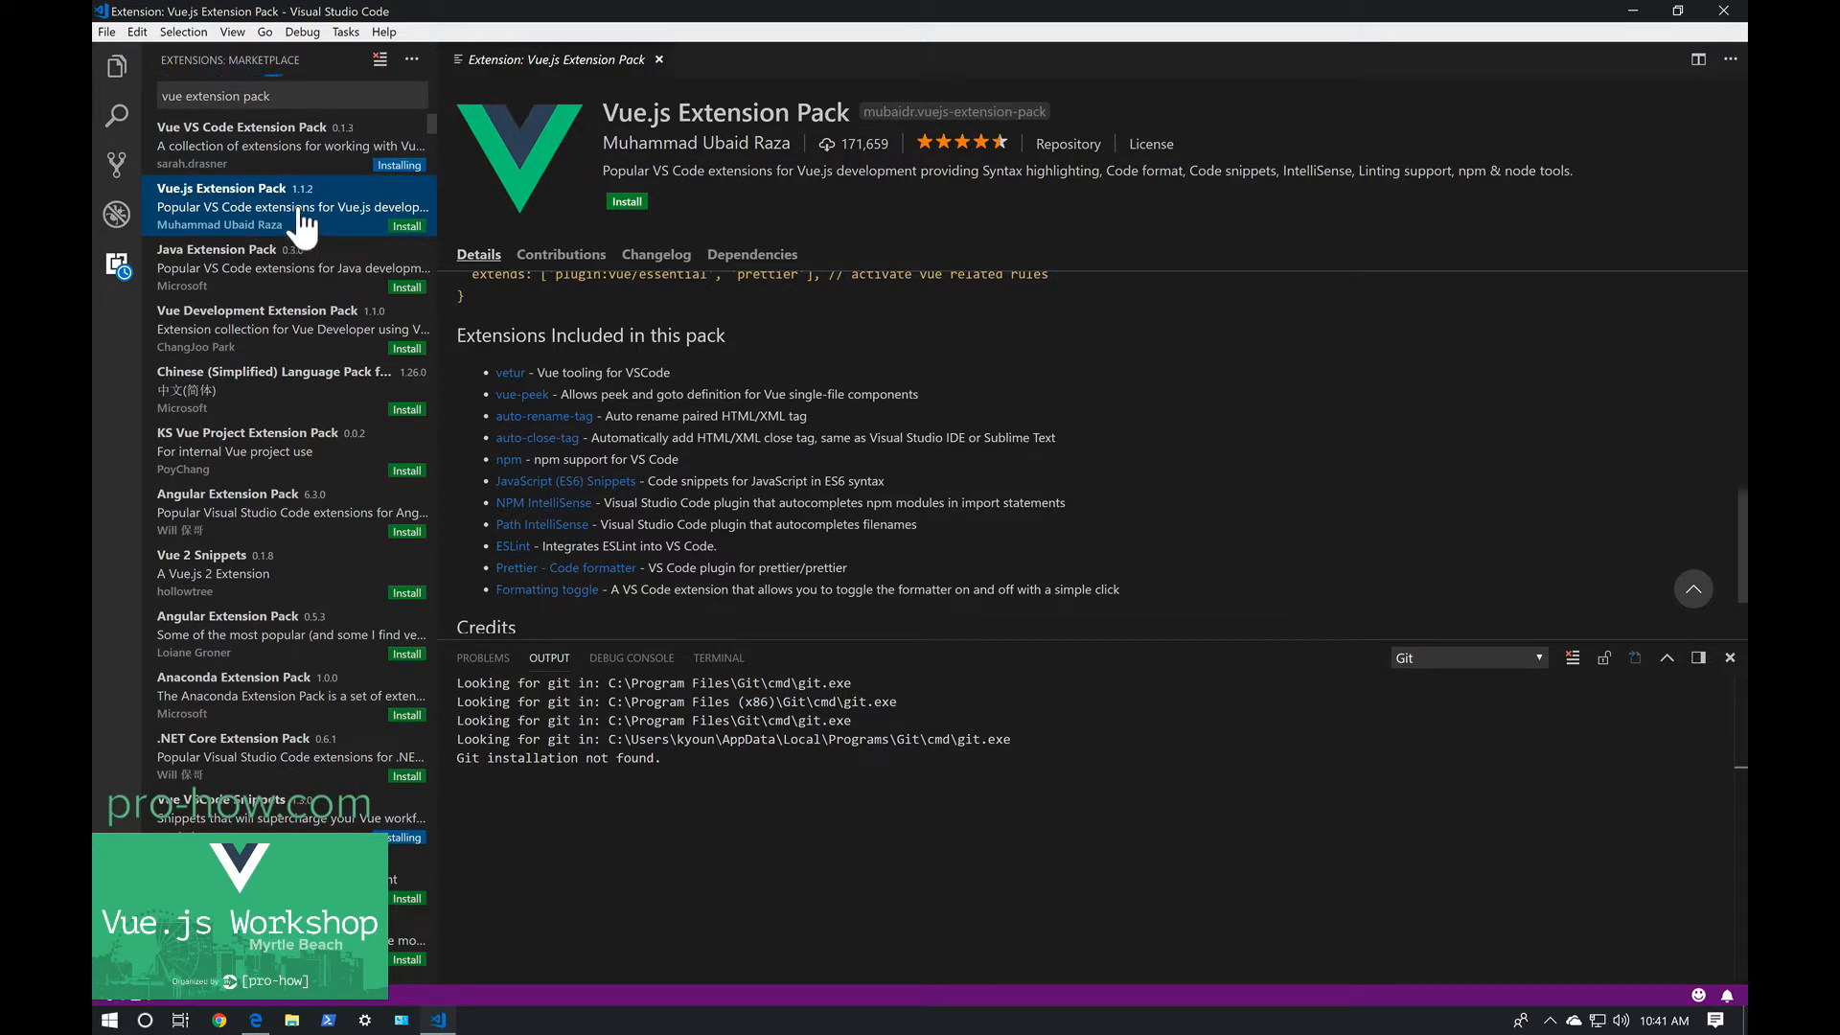
left_click(407, 227)
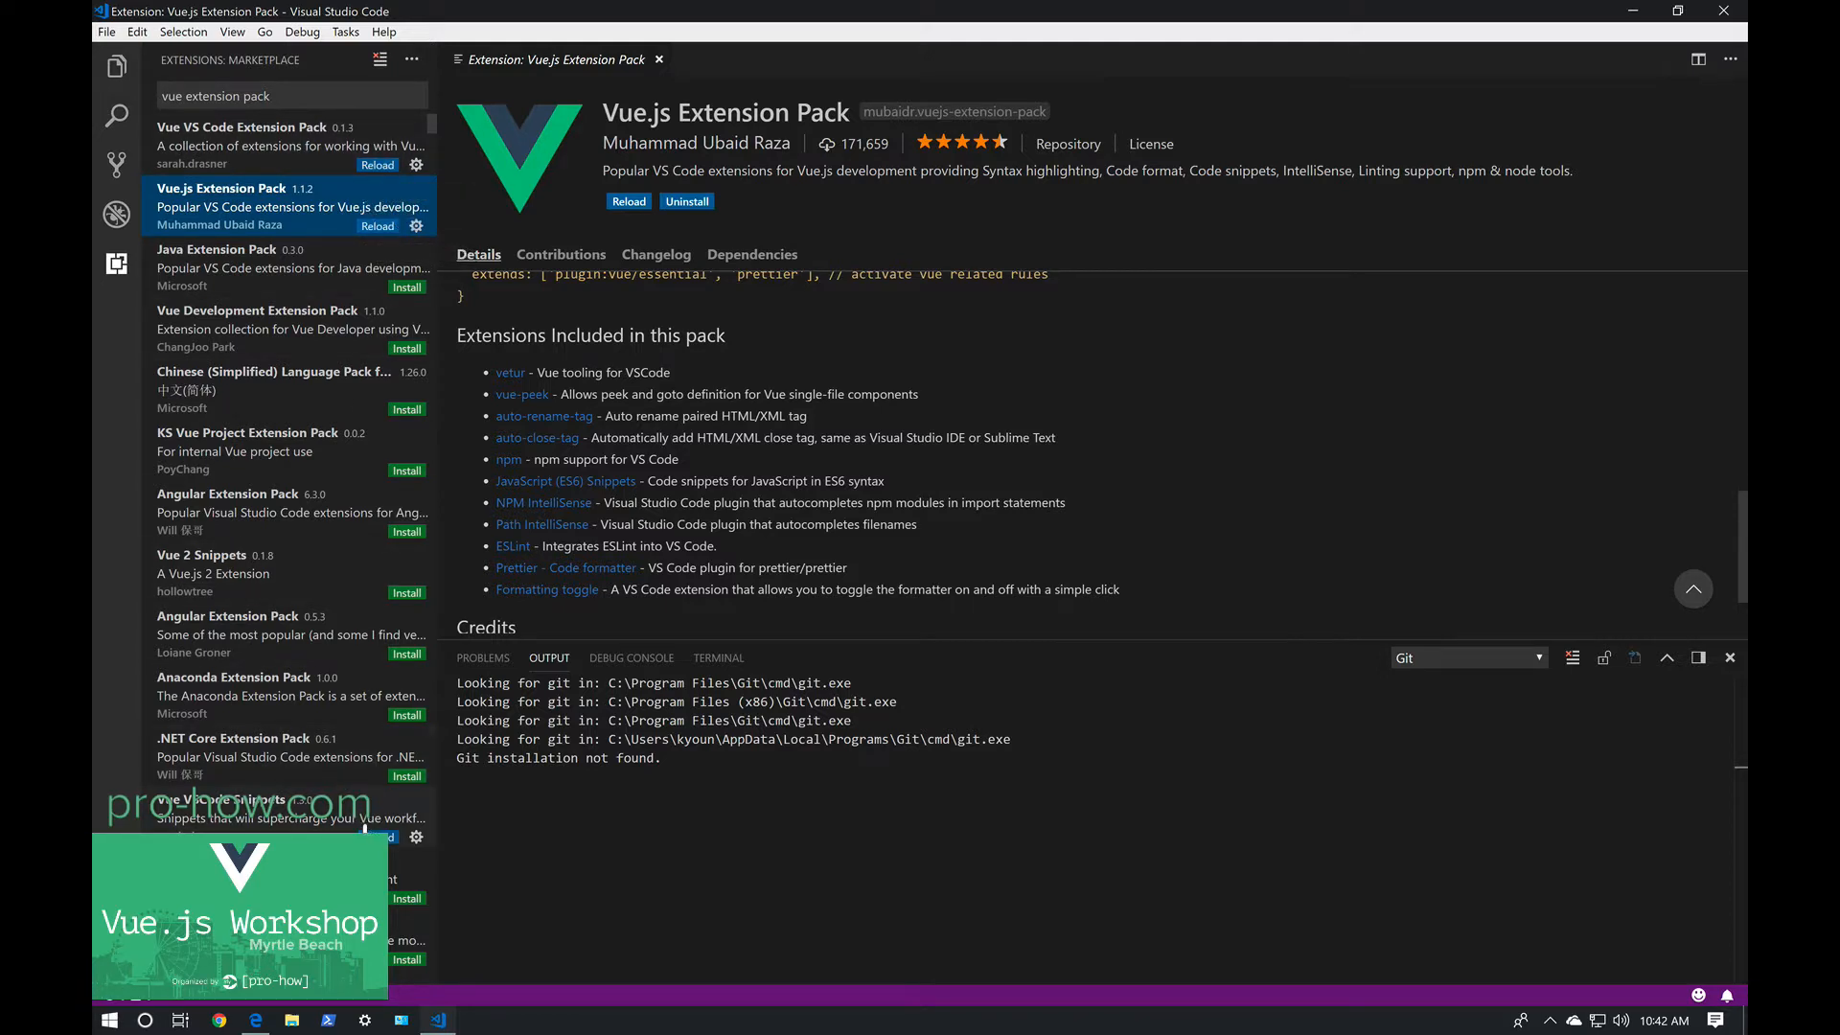
Reload the editor to activate the two Vue extension packs and look through the list of enabled extensions.
scroll(390, 860, "down", 15)
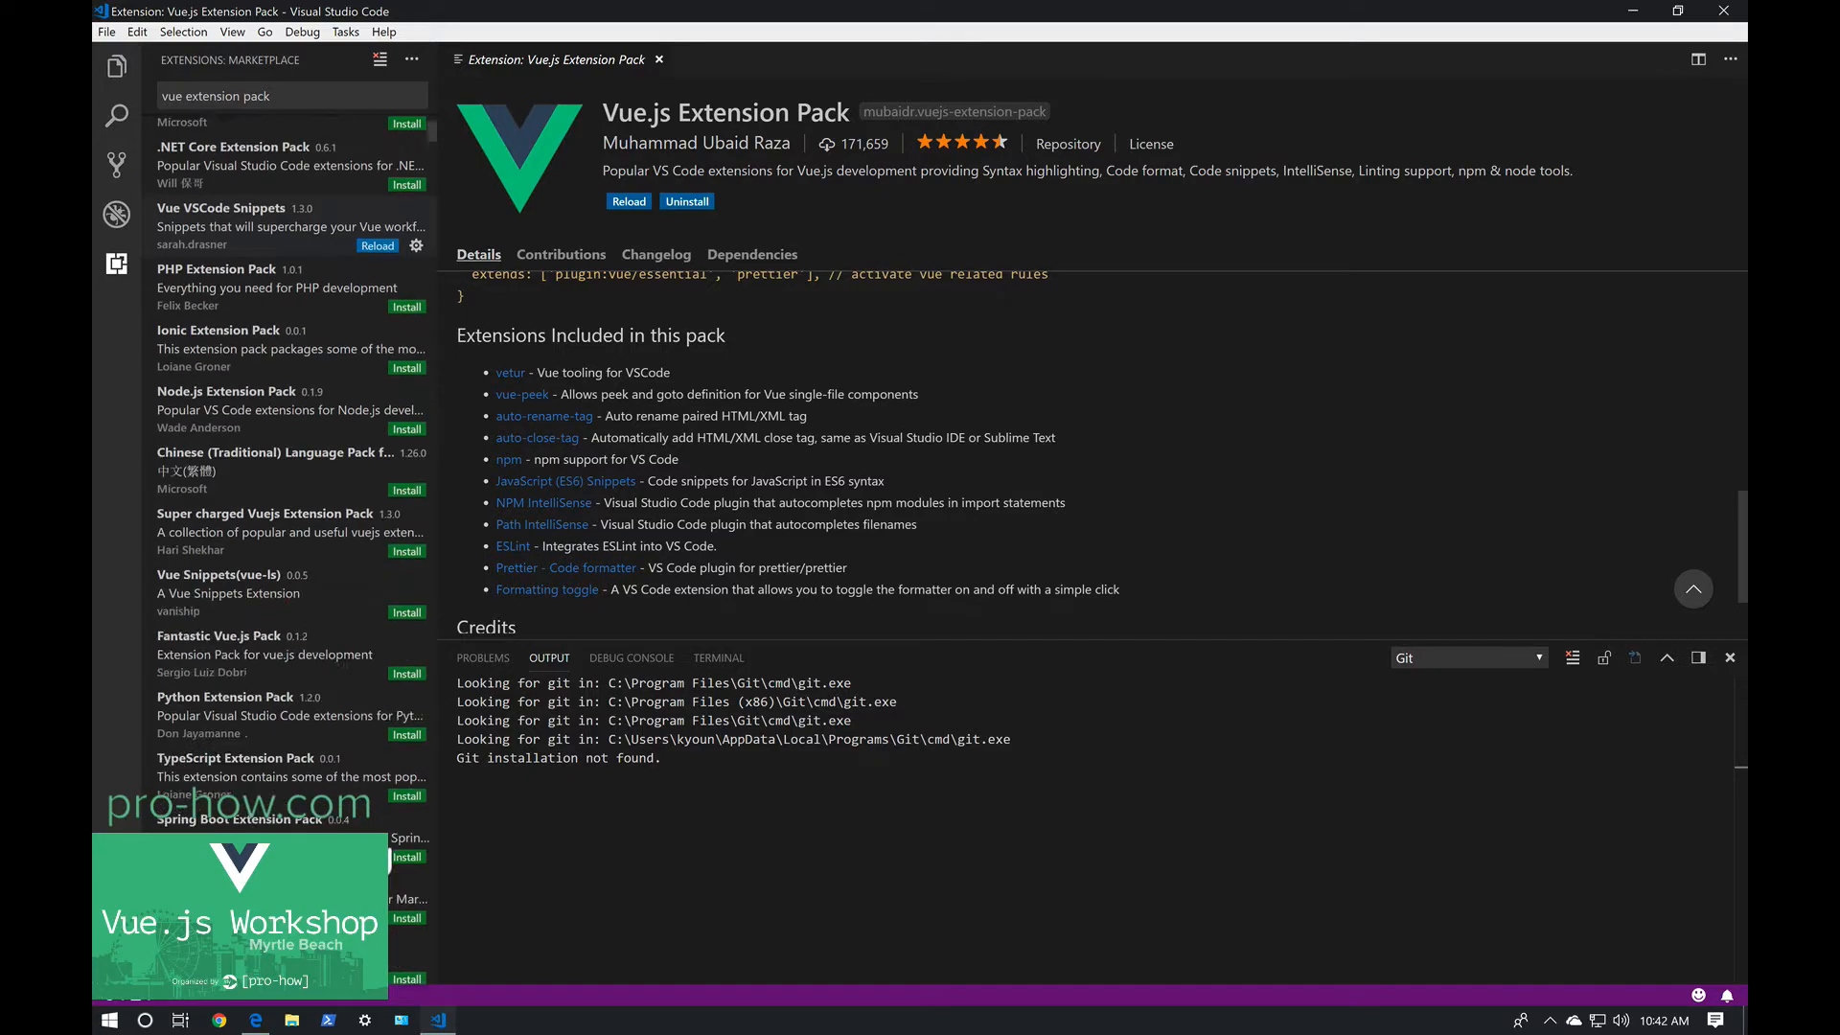
scroll(390, 860, "down", 10)
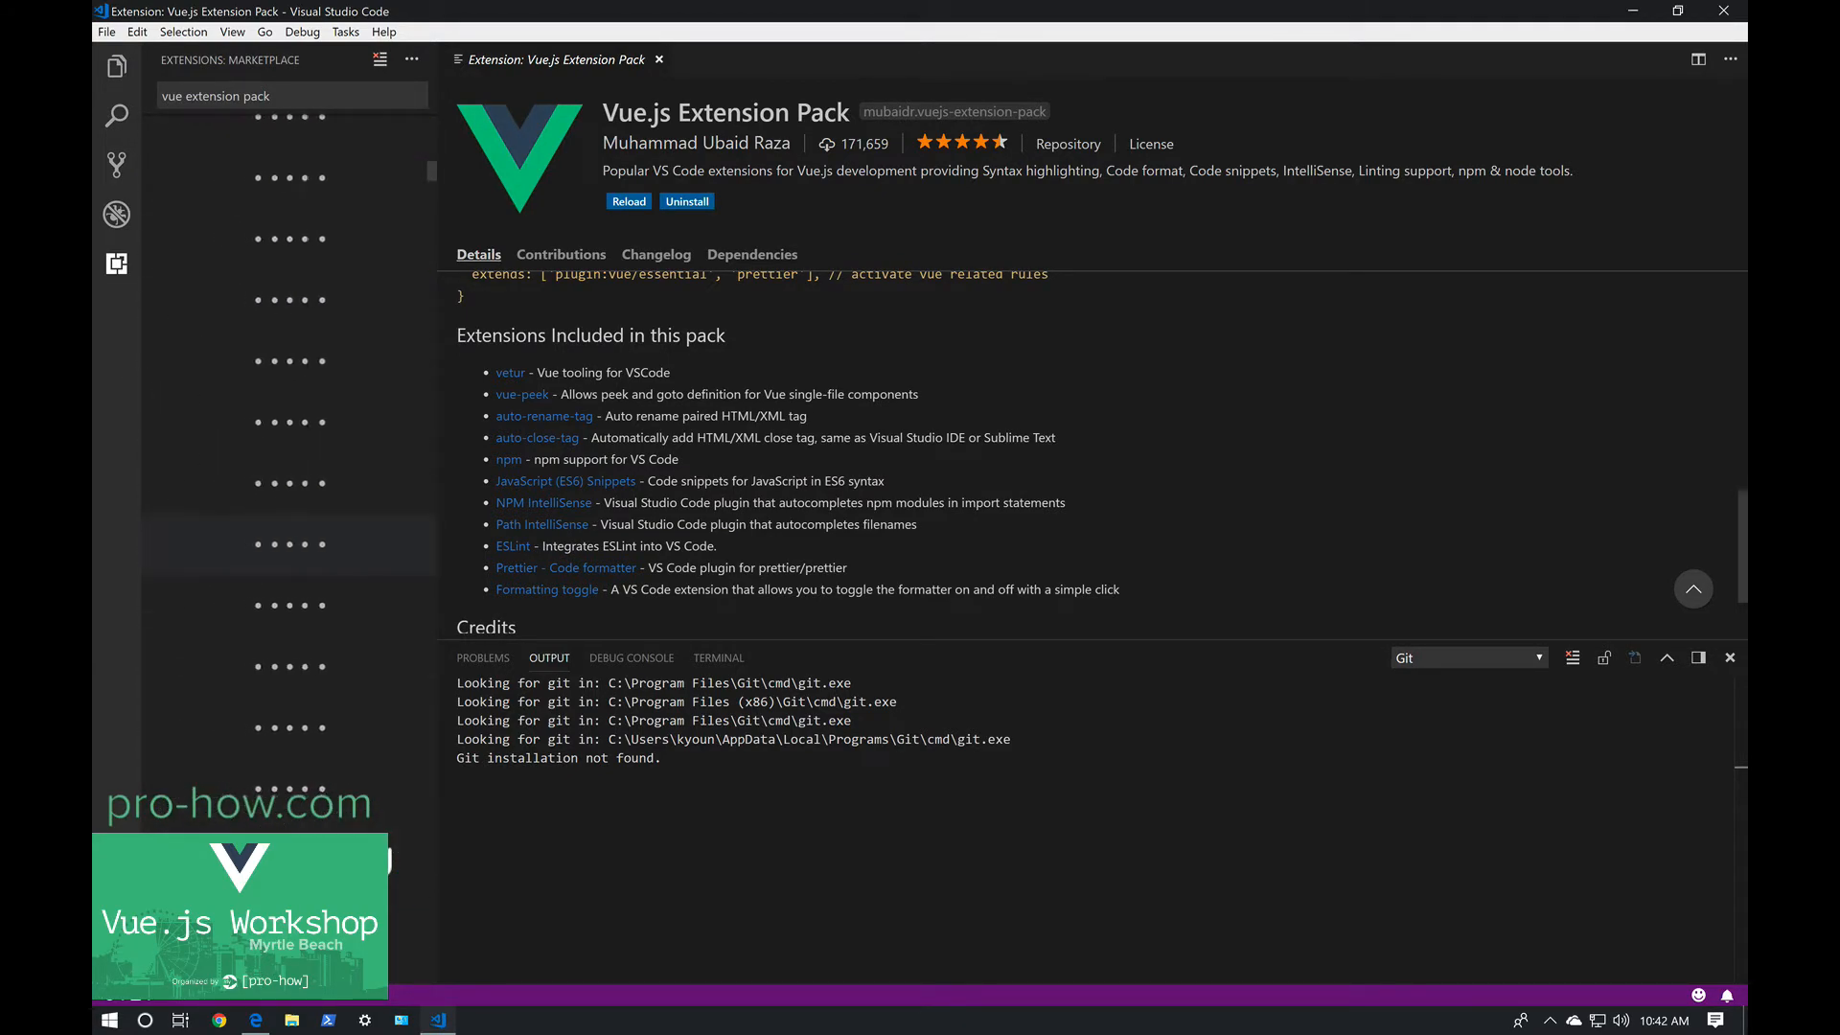
scroll(390, 859, "up", 20)
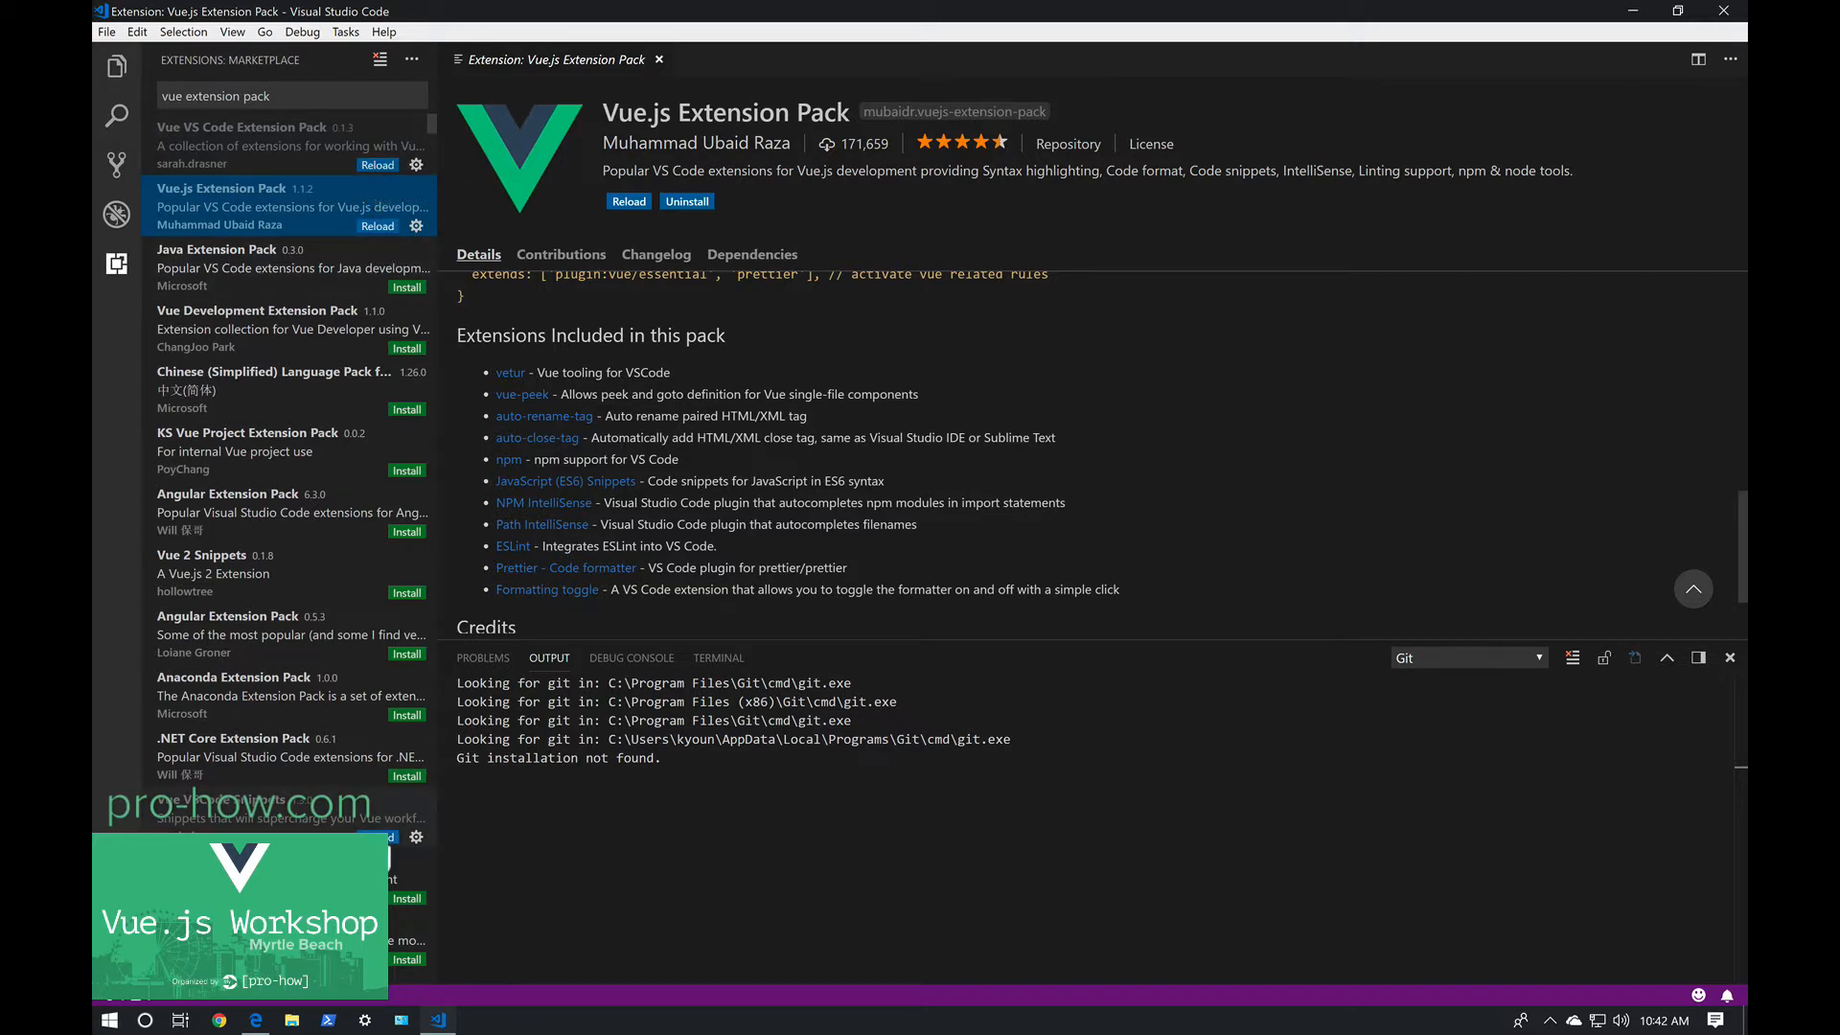
left_click(625, 202)
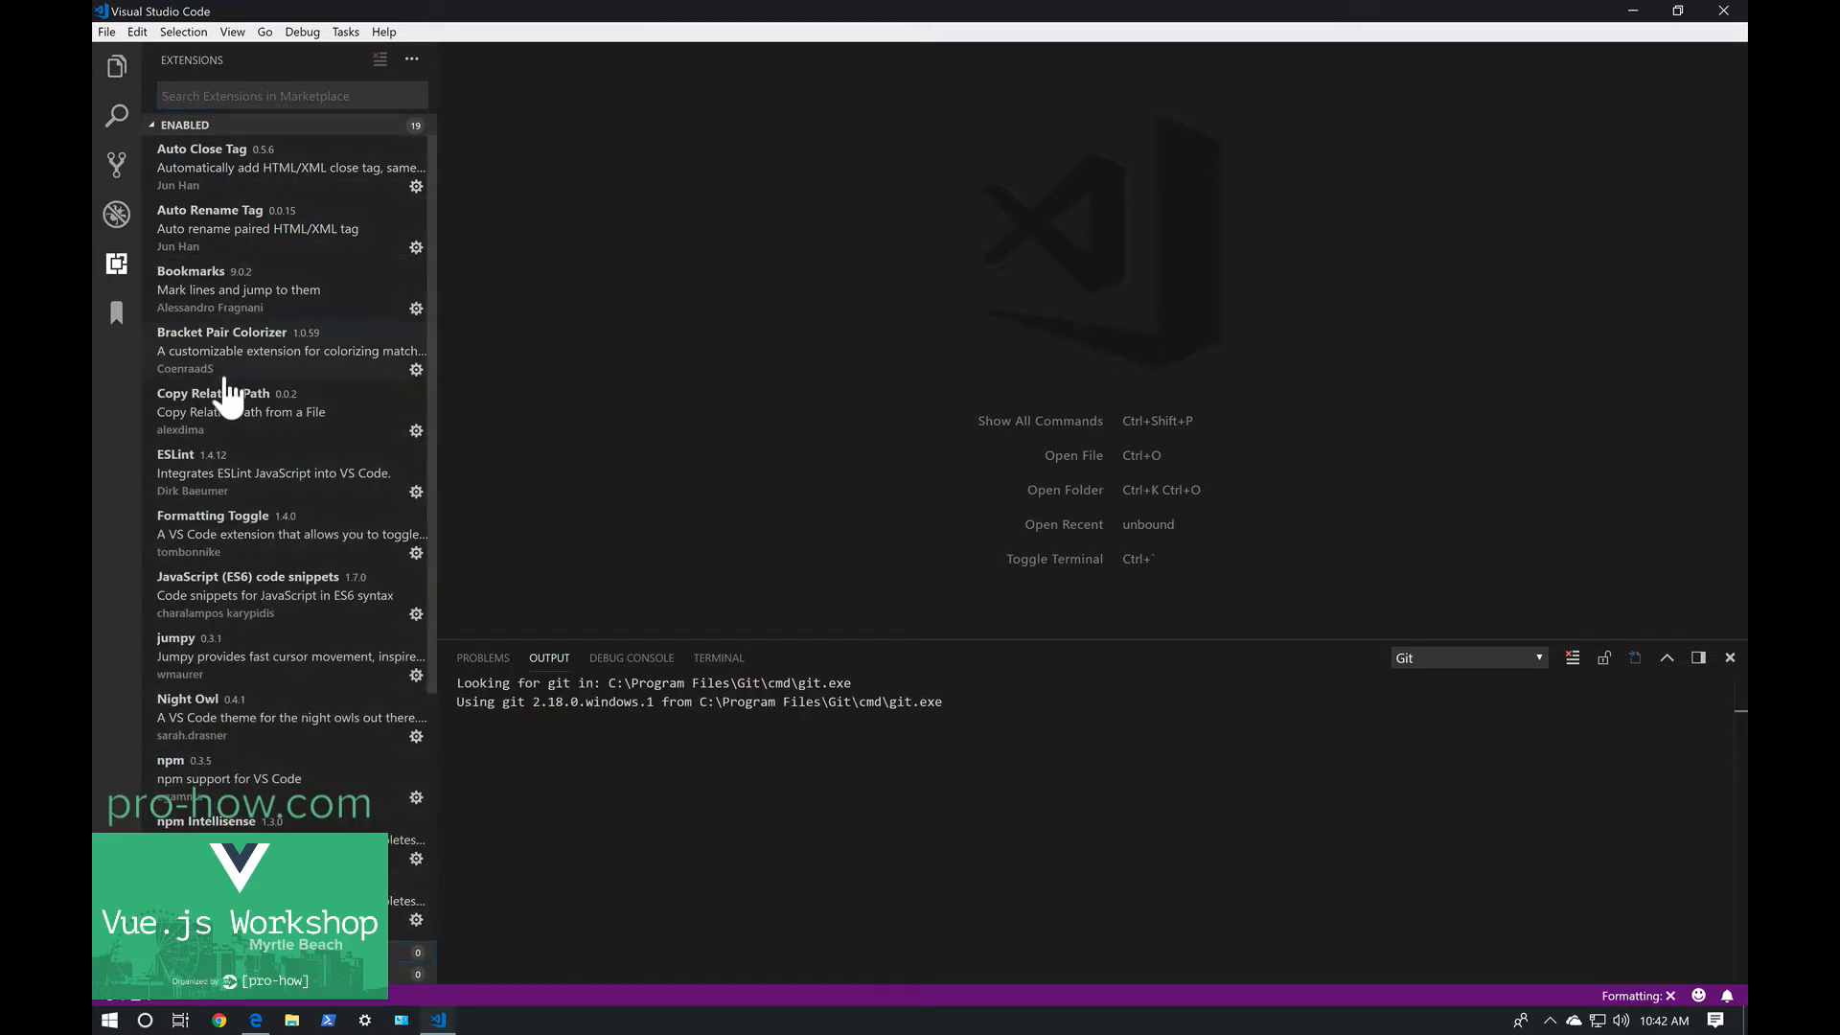
scroll(230, 590, "down", 5)
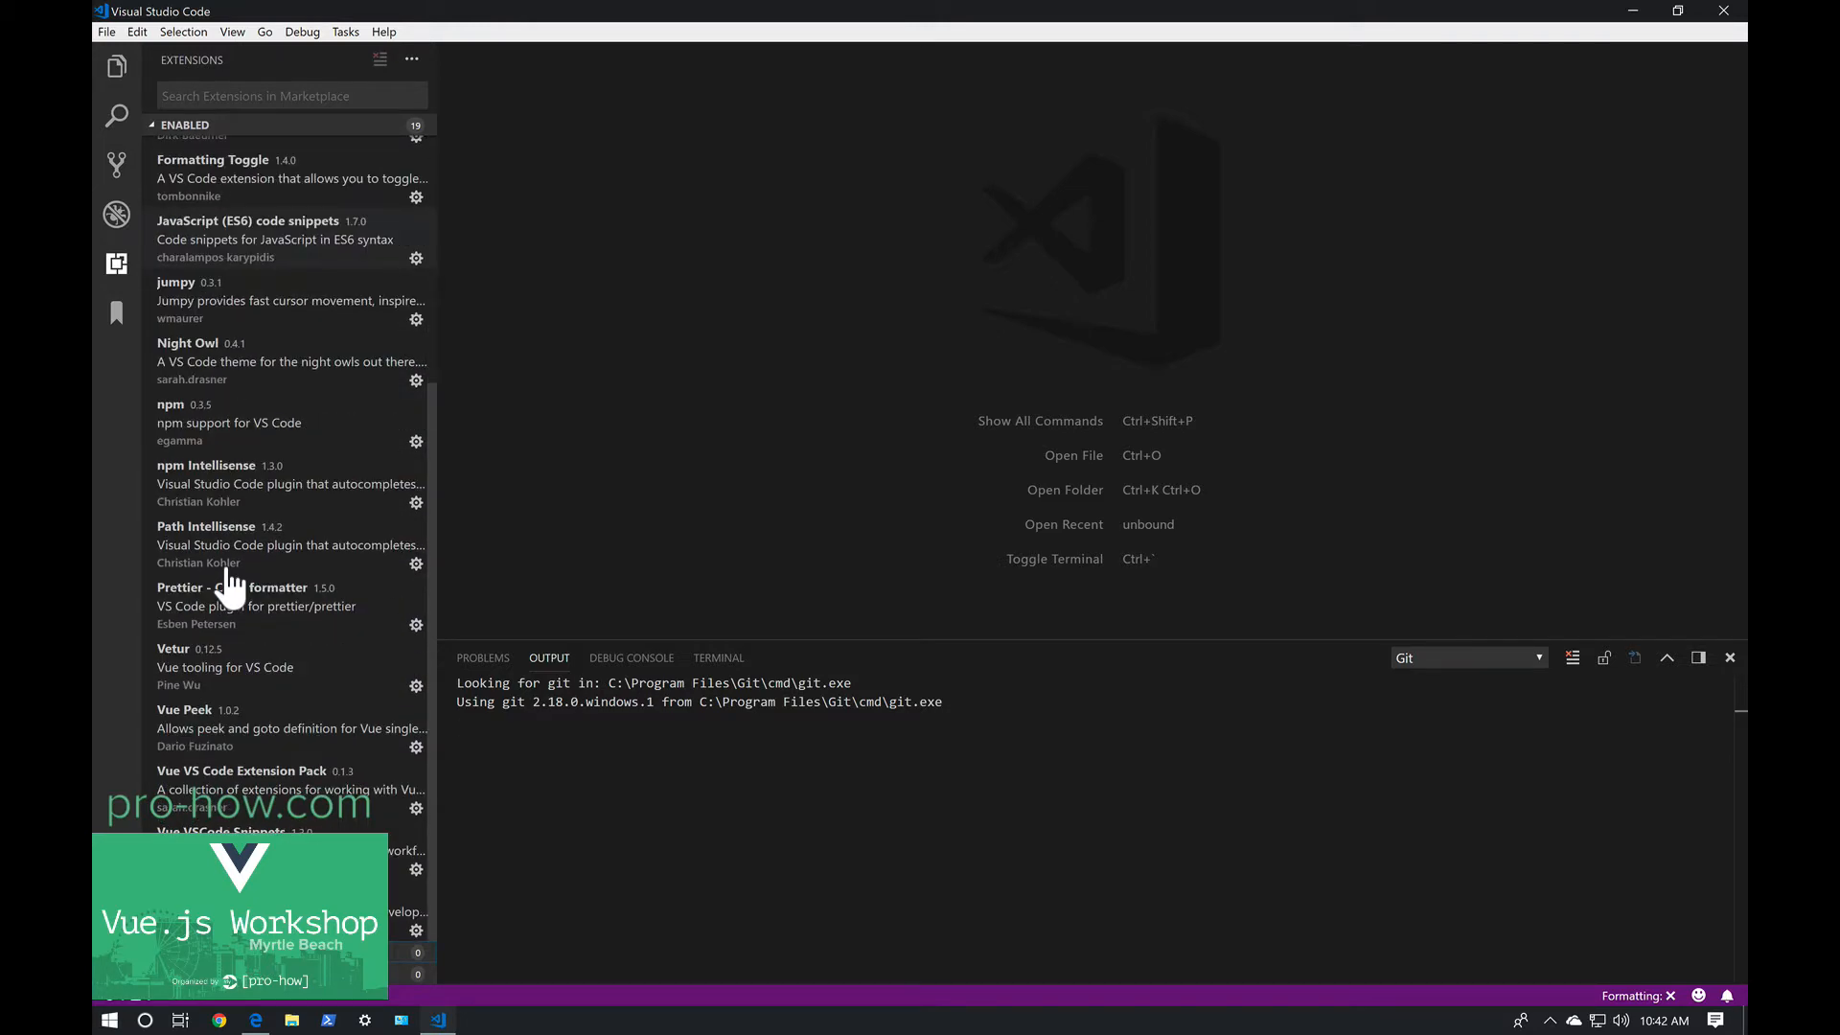
scroll(230, 590, "up", 5)
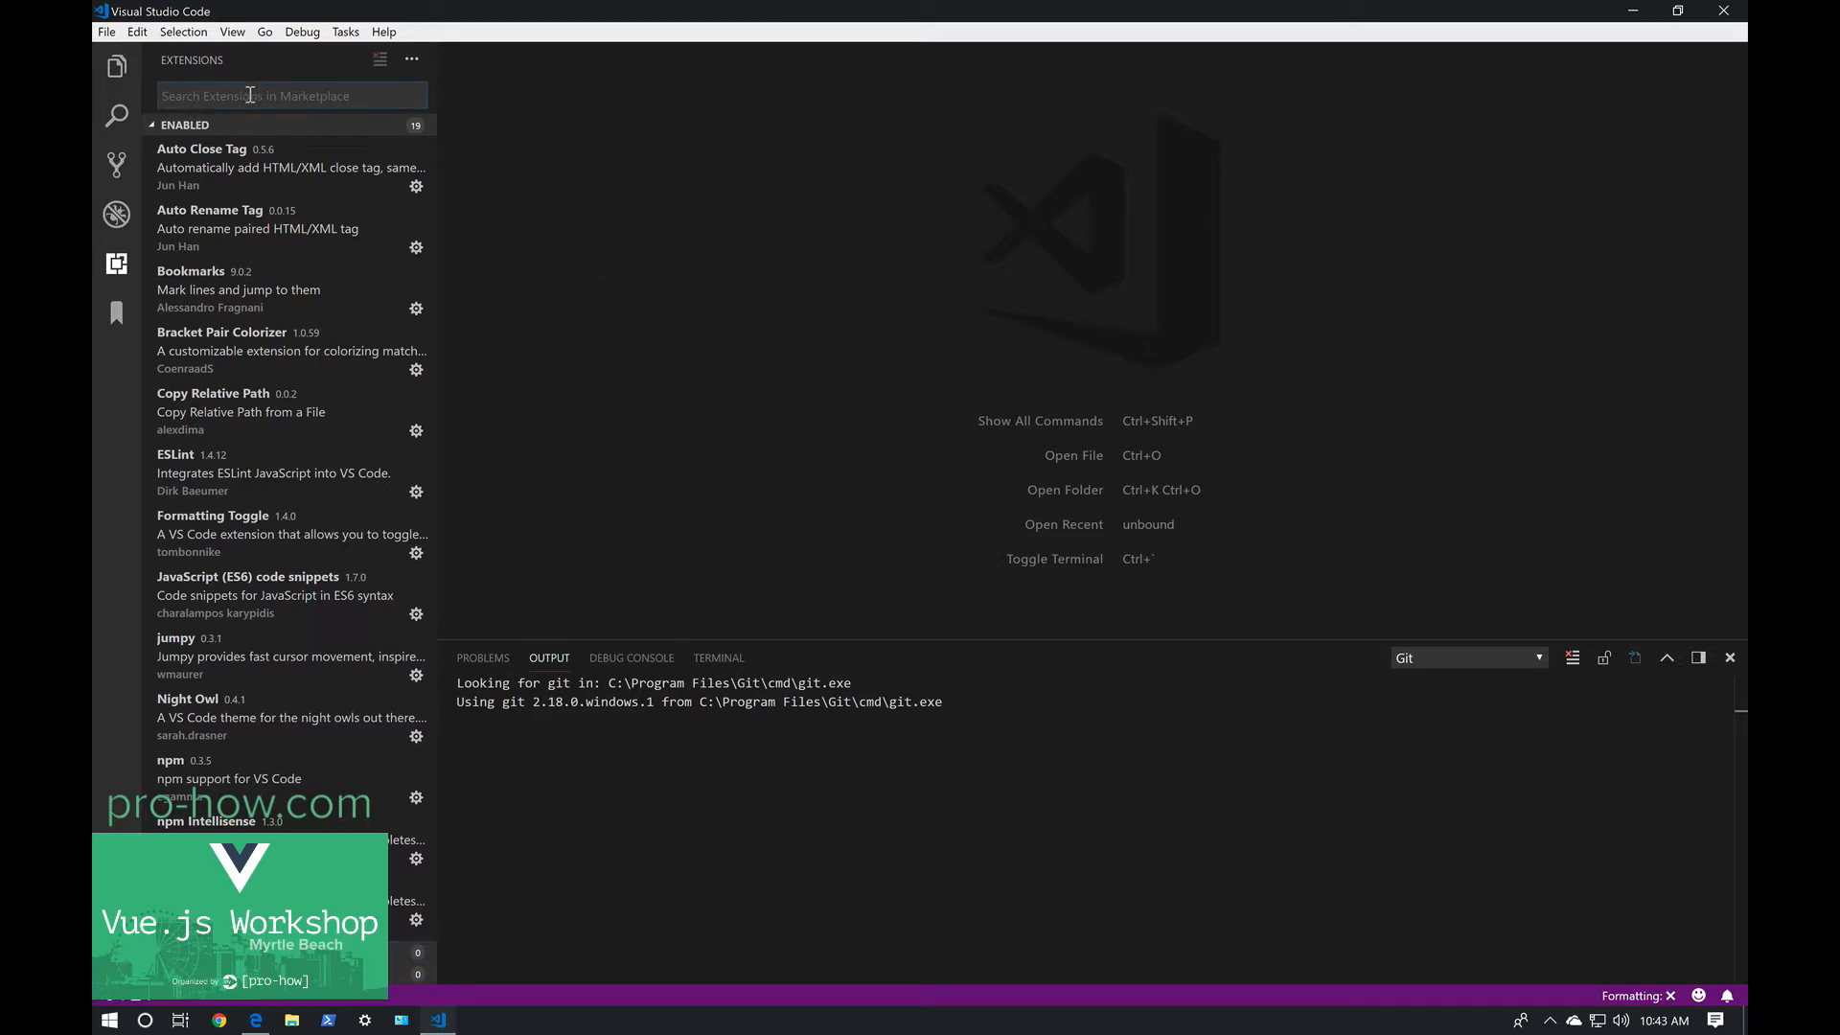
Search the extension marketplace for "material theme", install the Material Theme extension and reload the editor.
type("material theme")
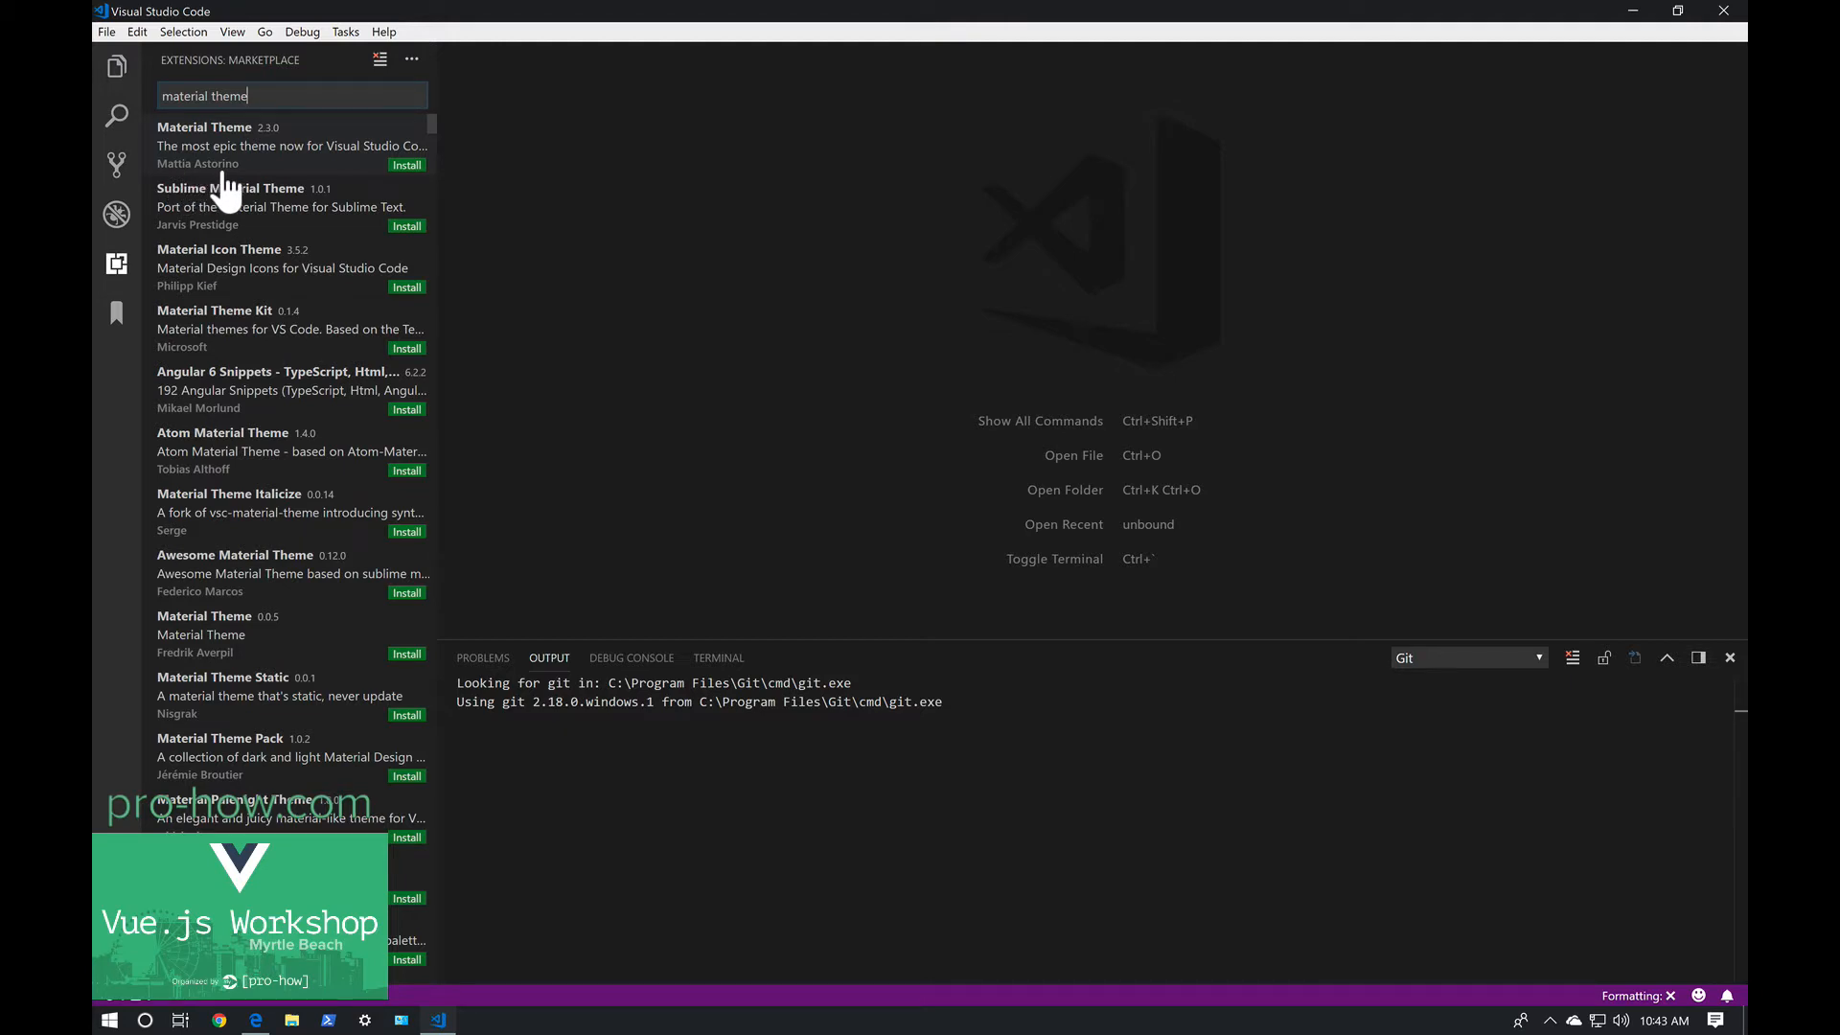
left_click(401, 165)
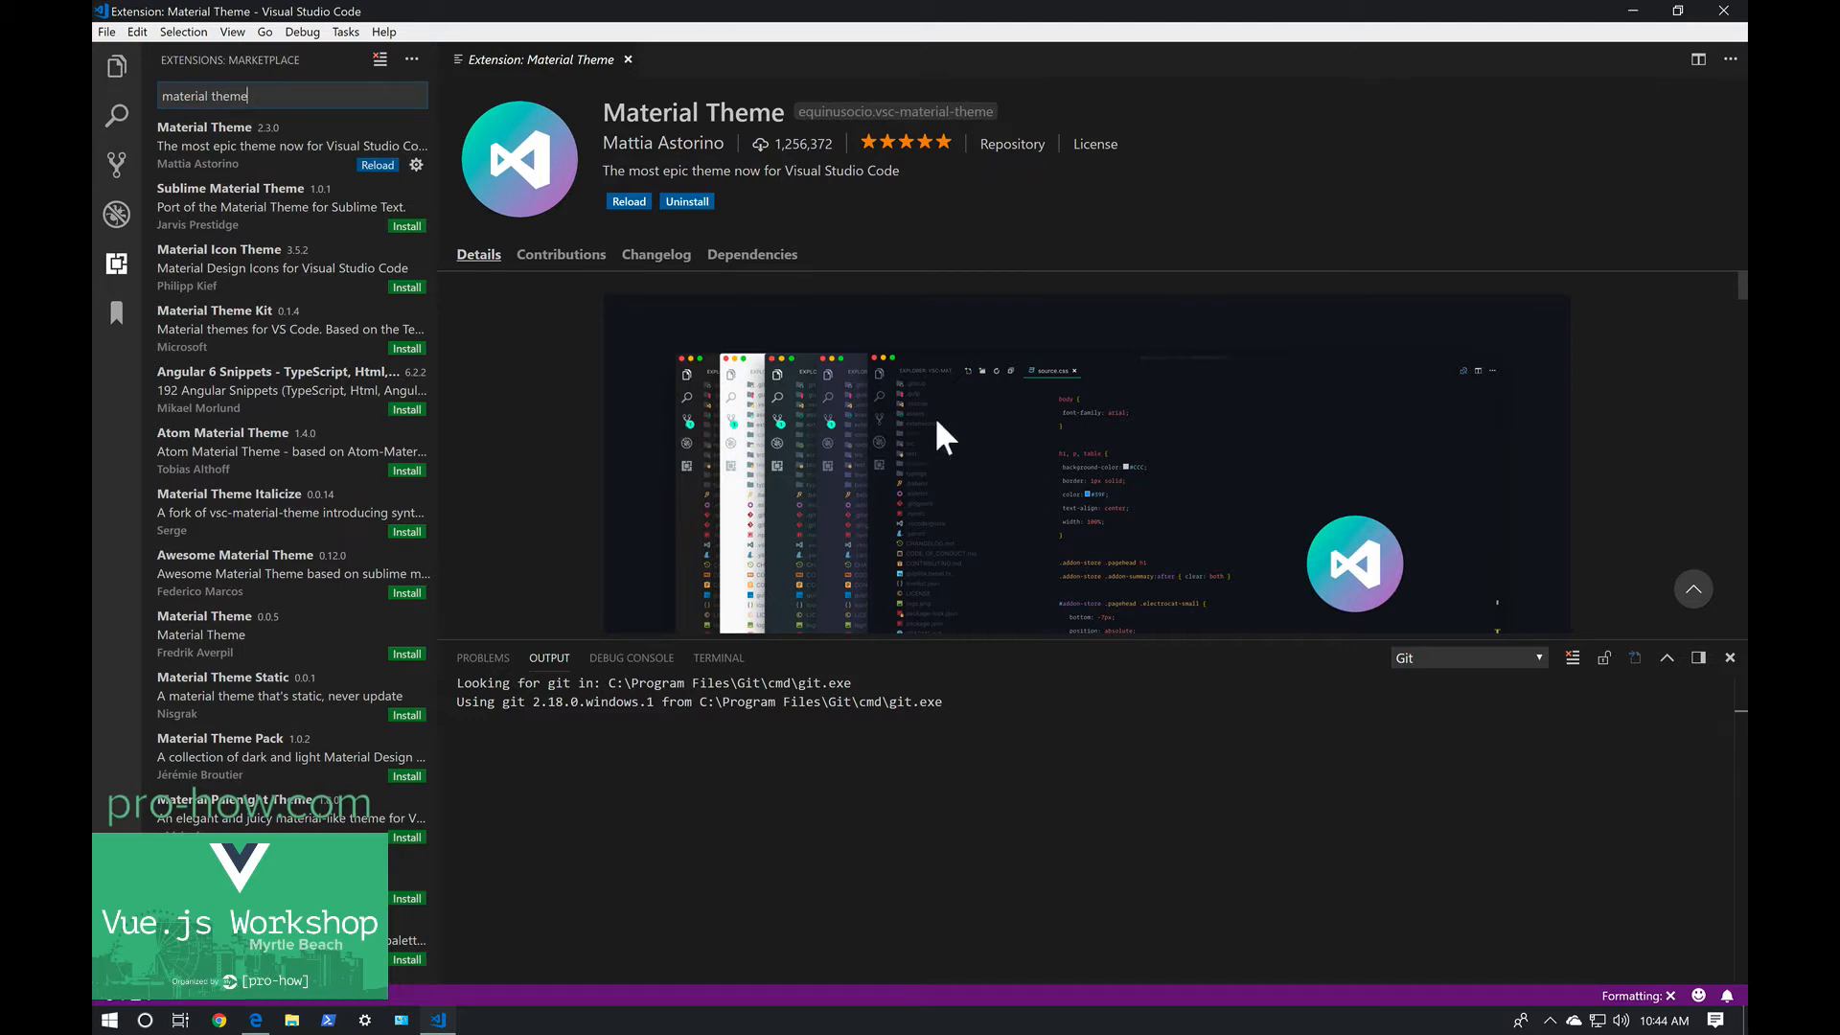
left_click(629, 203)
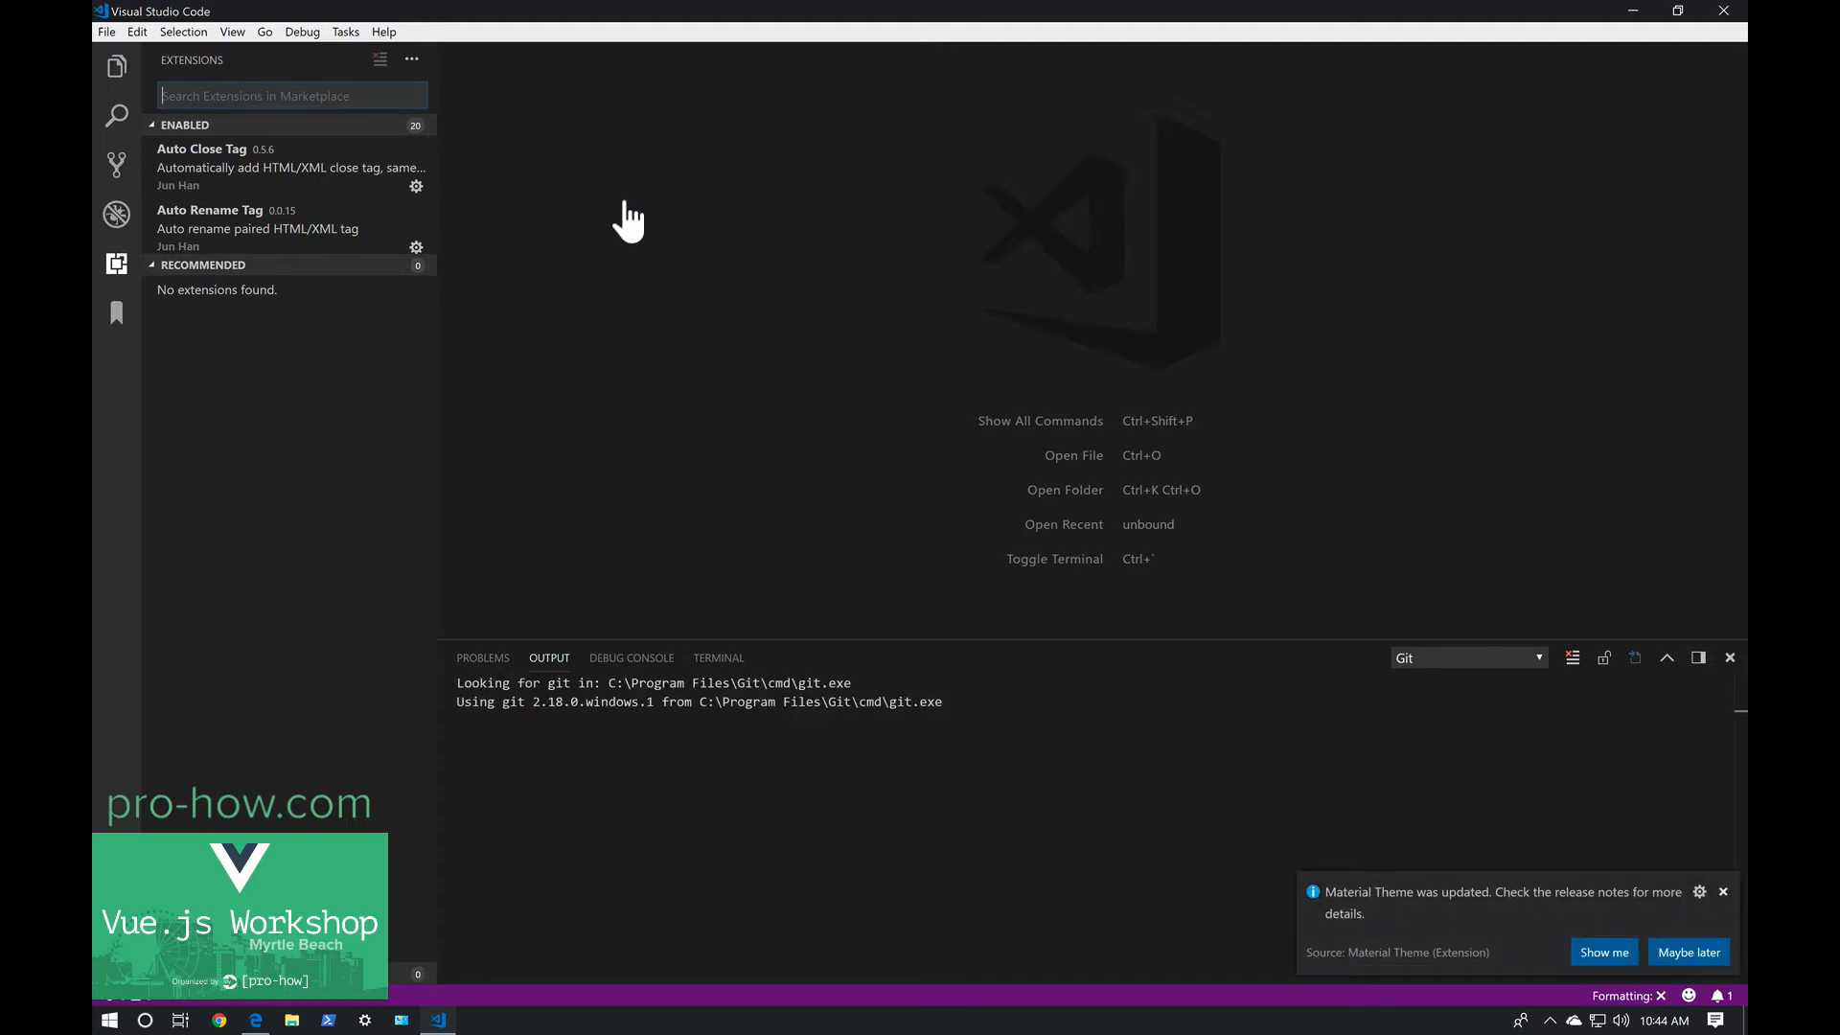
Set the editor's color theme to Material Theme.
left_click(106, 35)
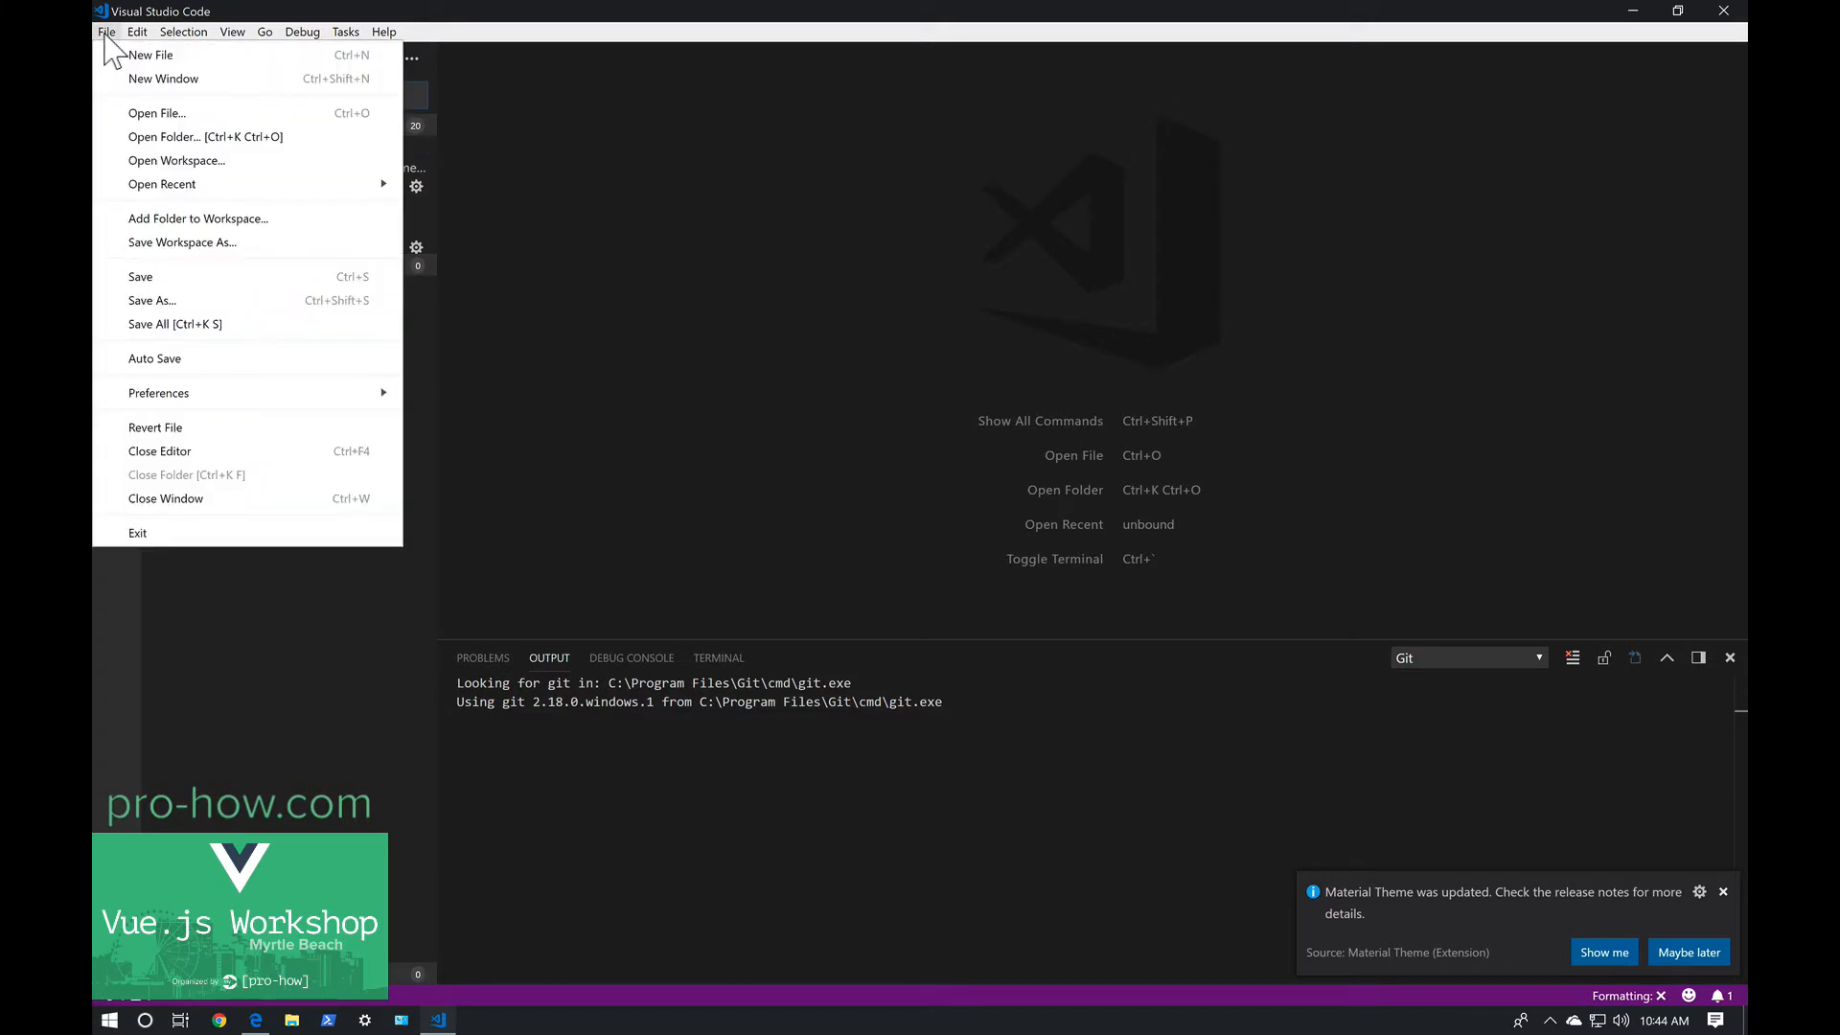
mouse_move(189, 395)
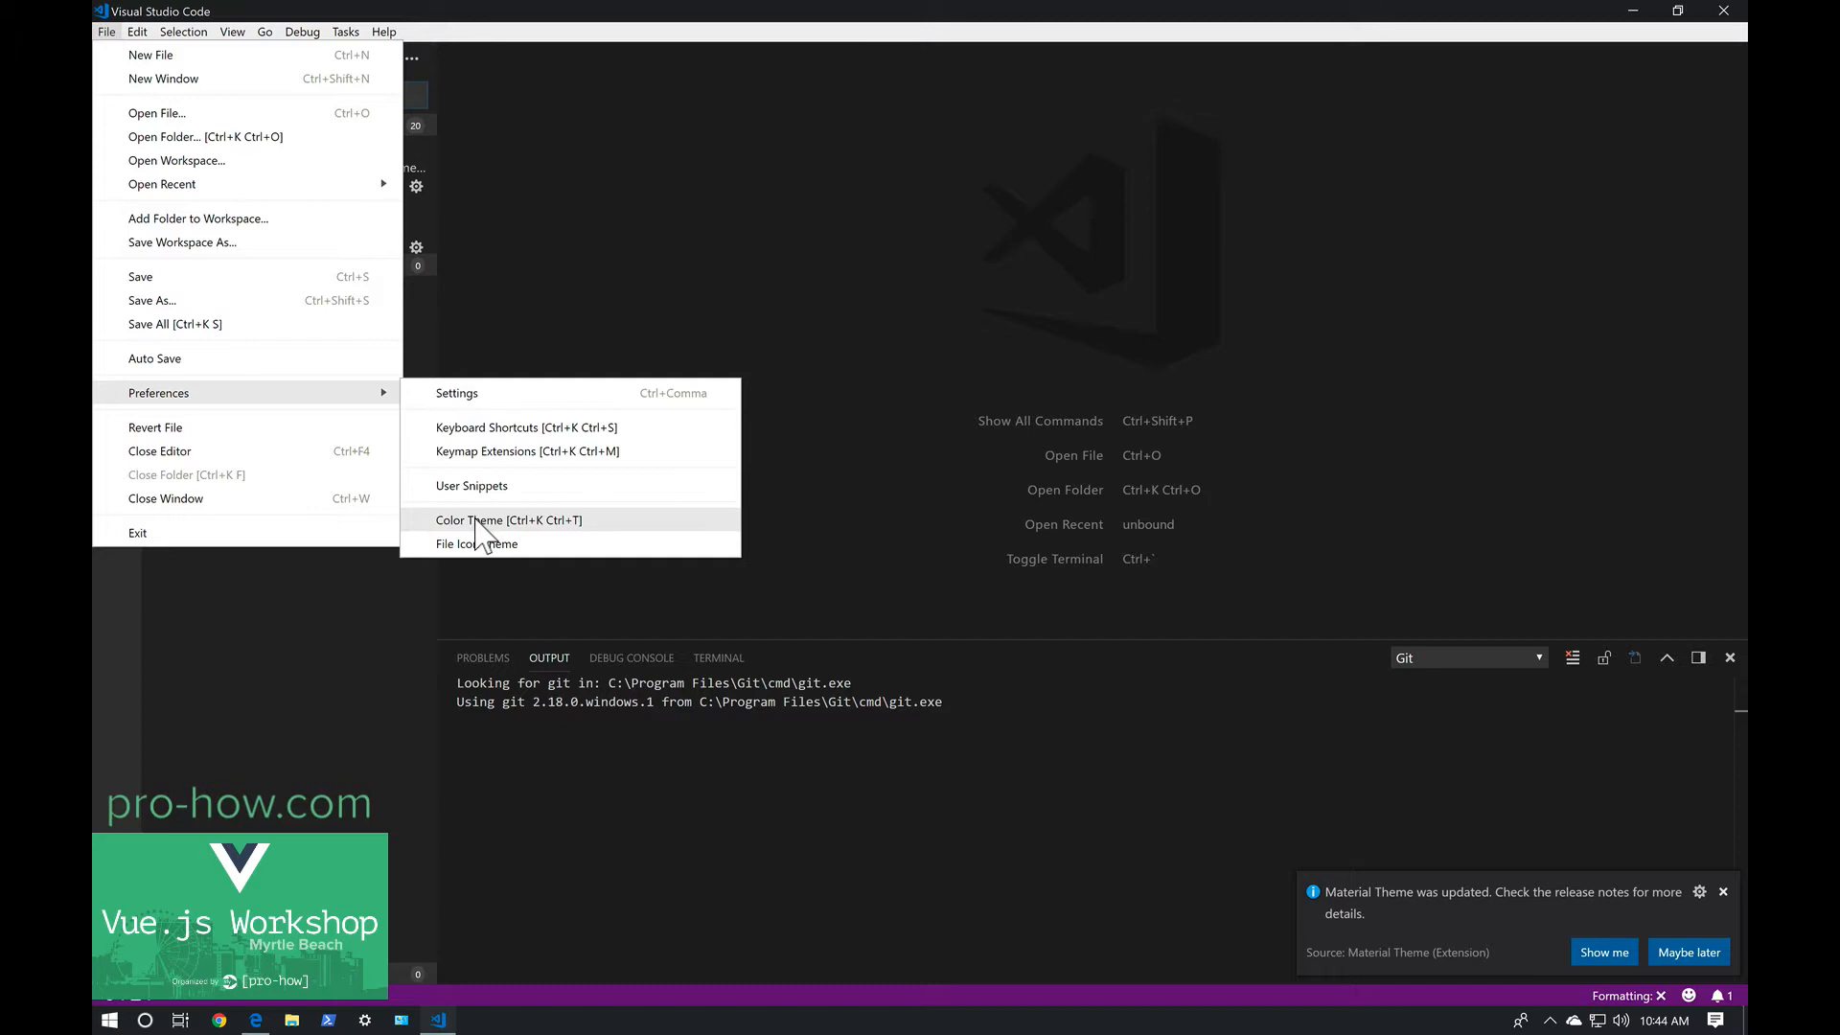
left_click(475, 518)
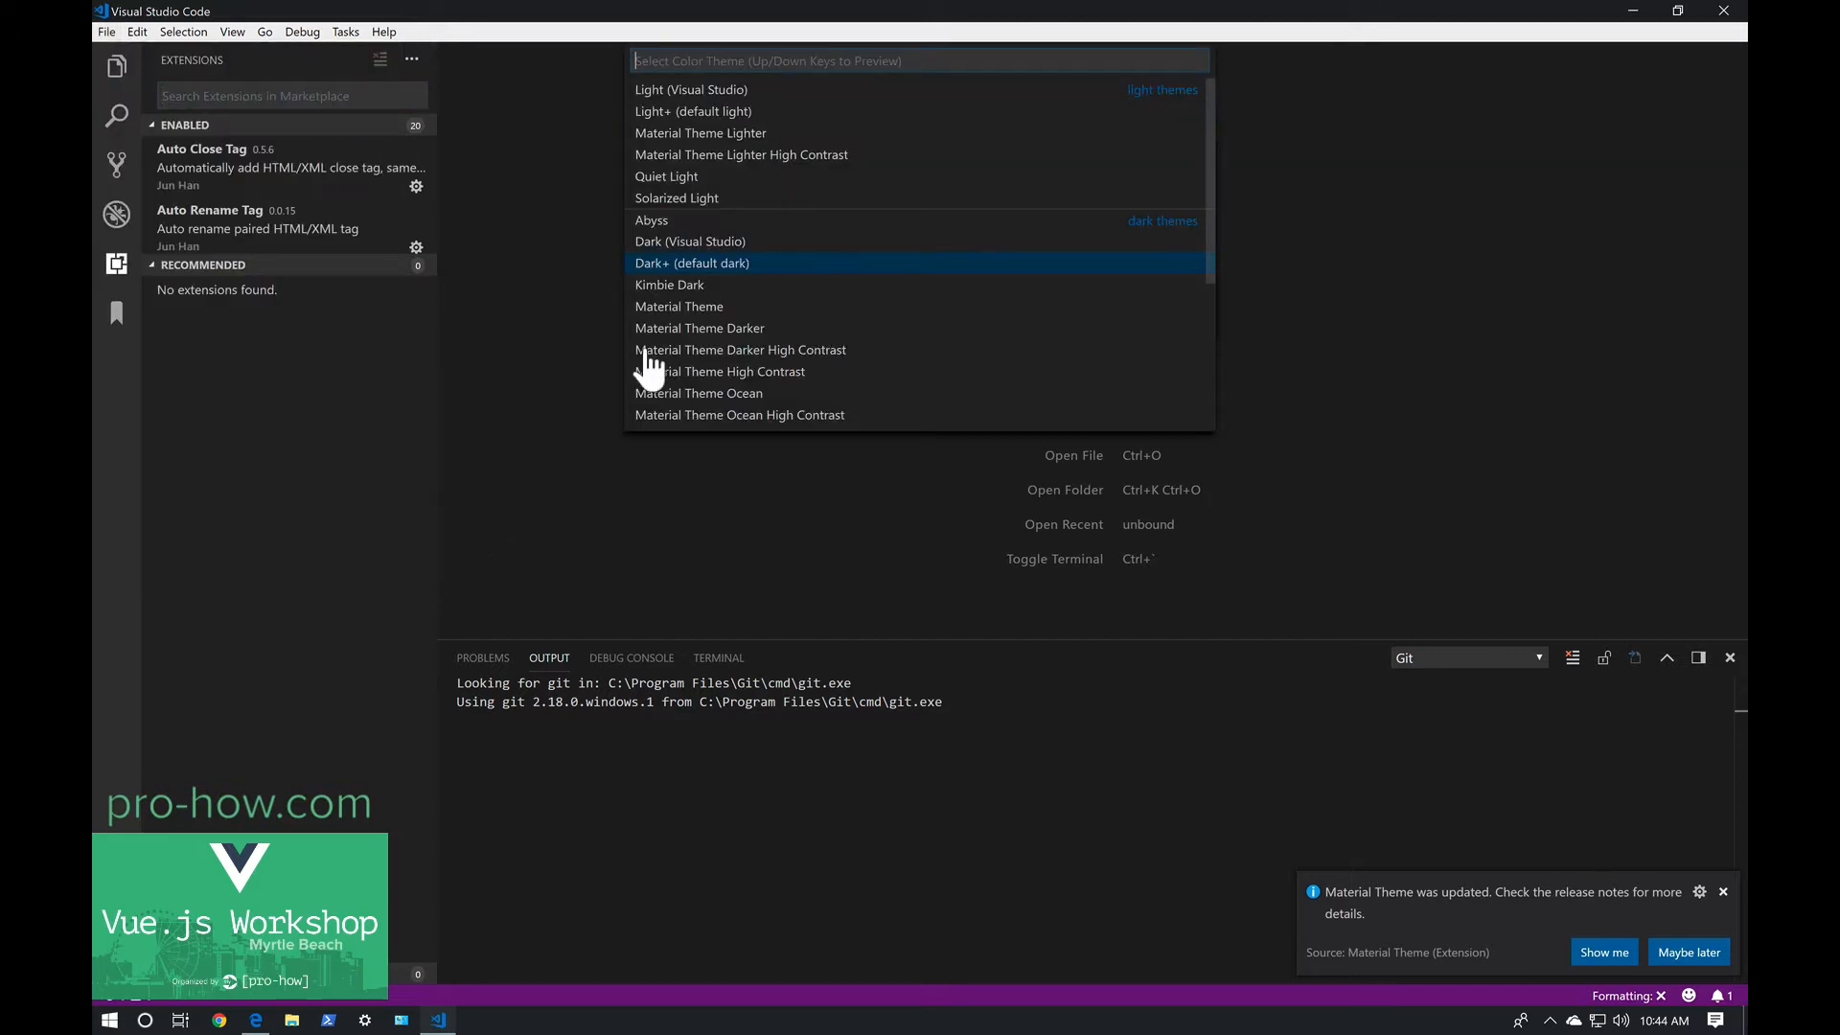
left_click(686, 307)
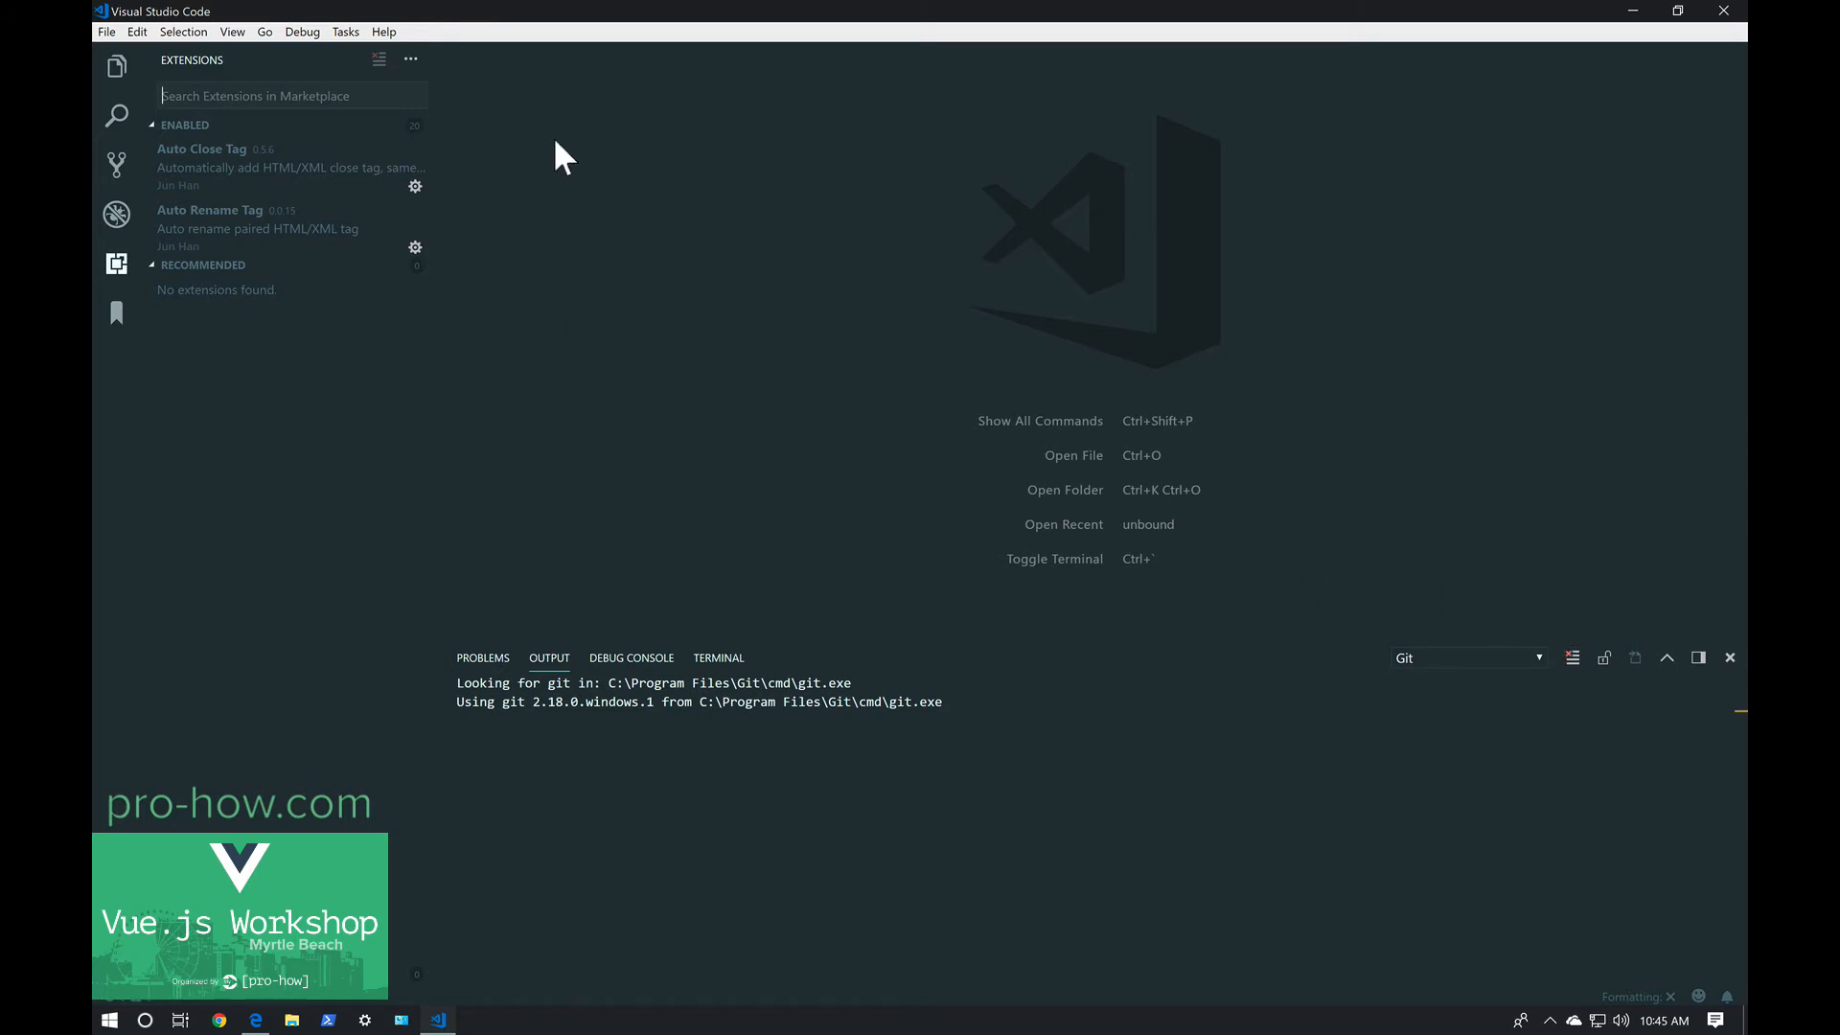
Close the output panel and look through the Explorer, Search, Source Control, Debug, Extensions and Bookmarks views.
left_click(1731, 659)
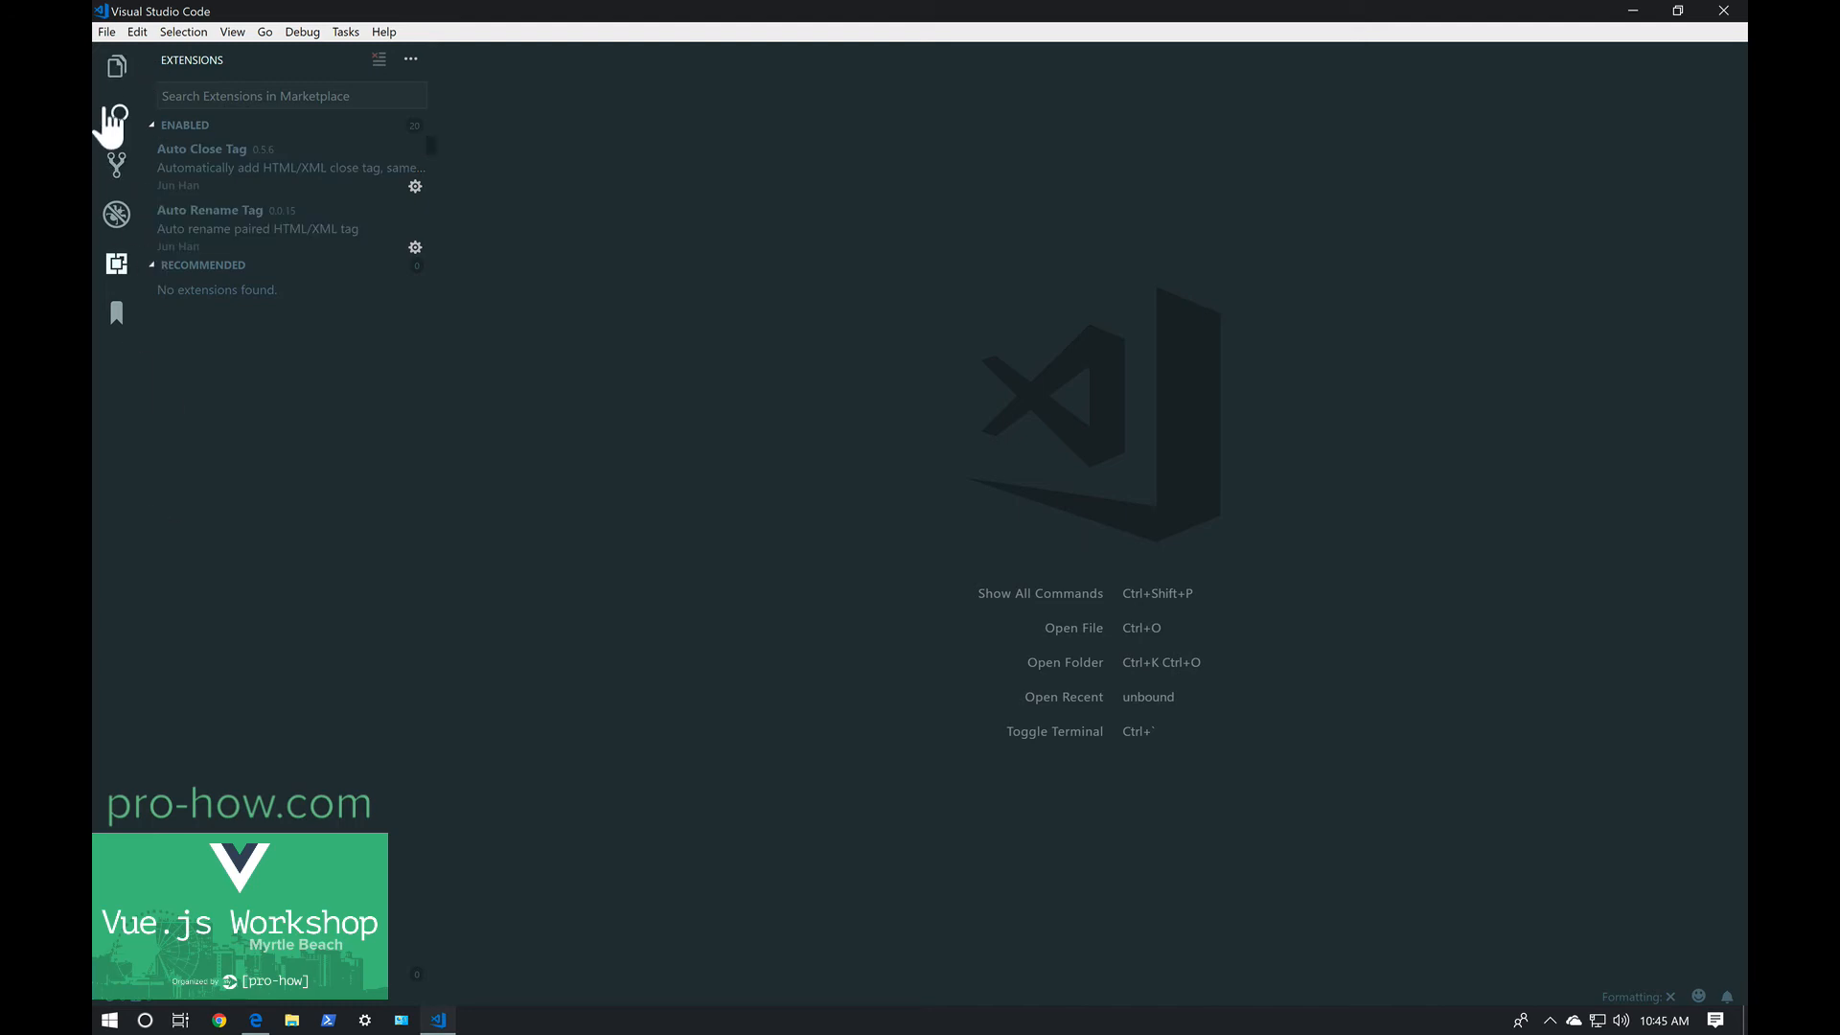
left_click(117, 64)
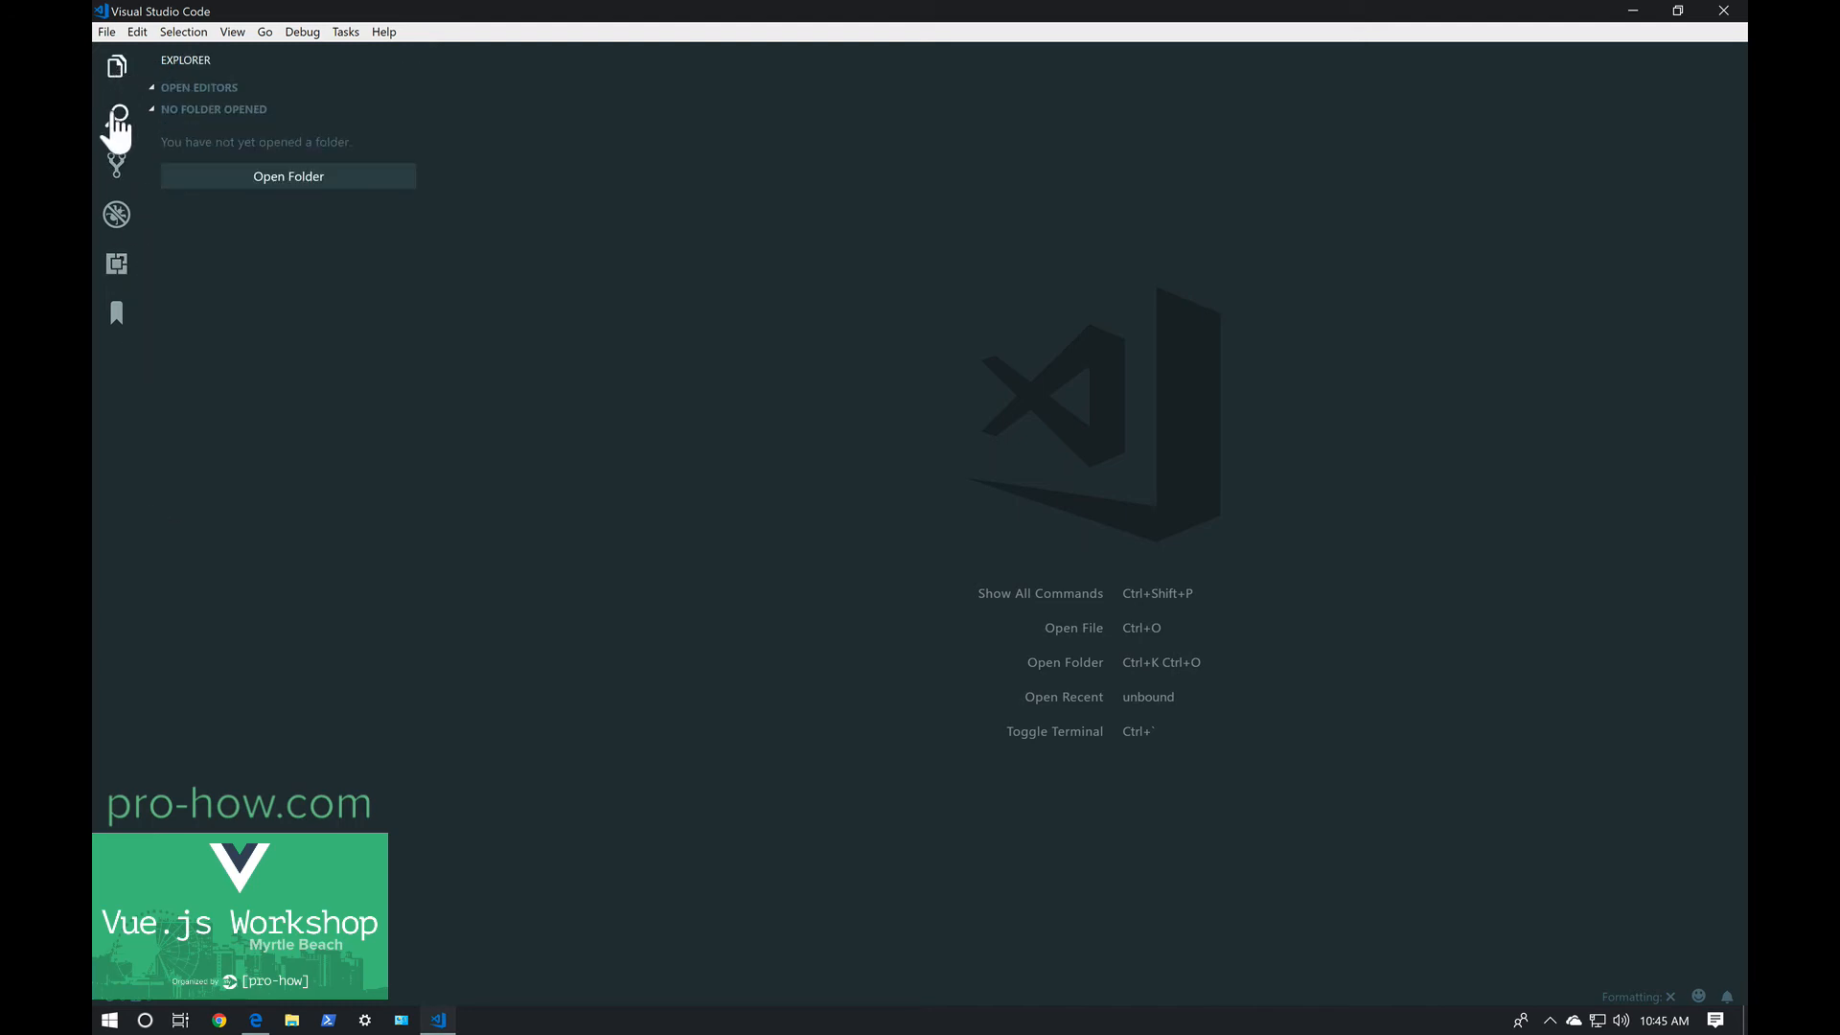
left_click(117, 117)
left_click(116, 165)
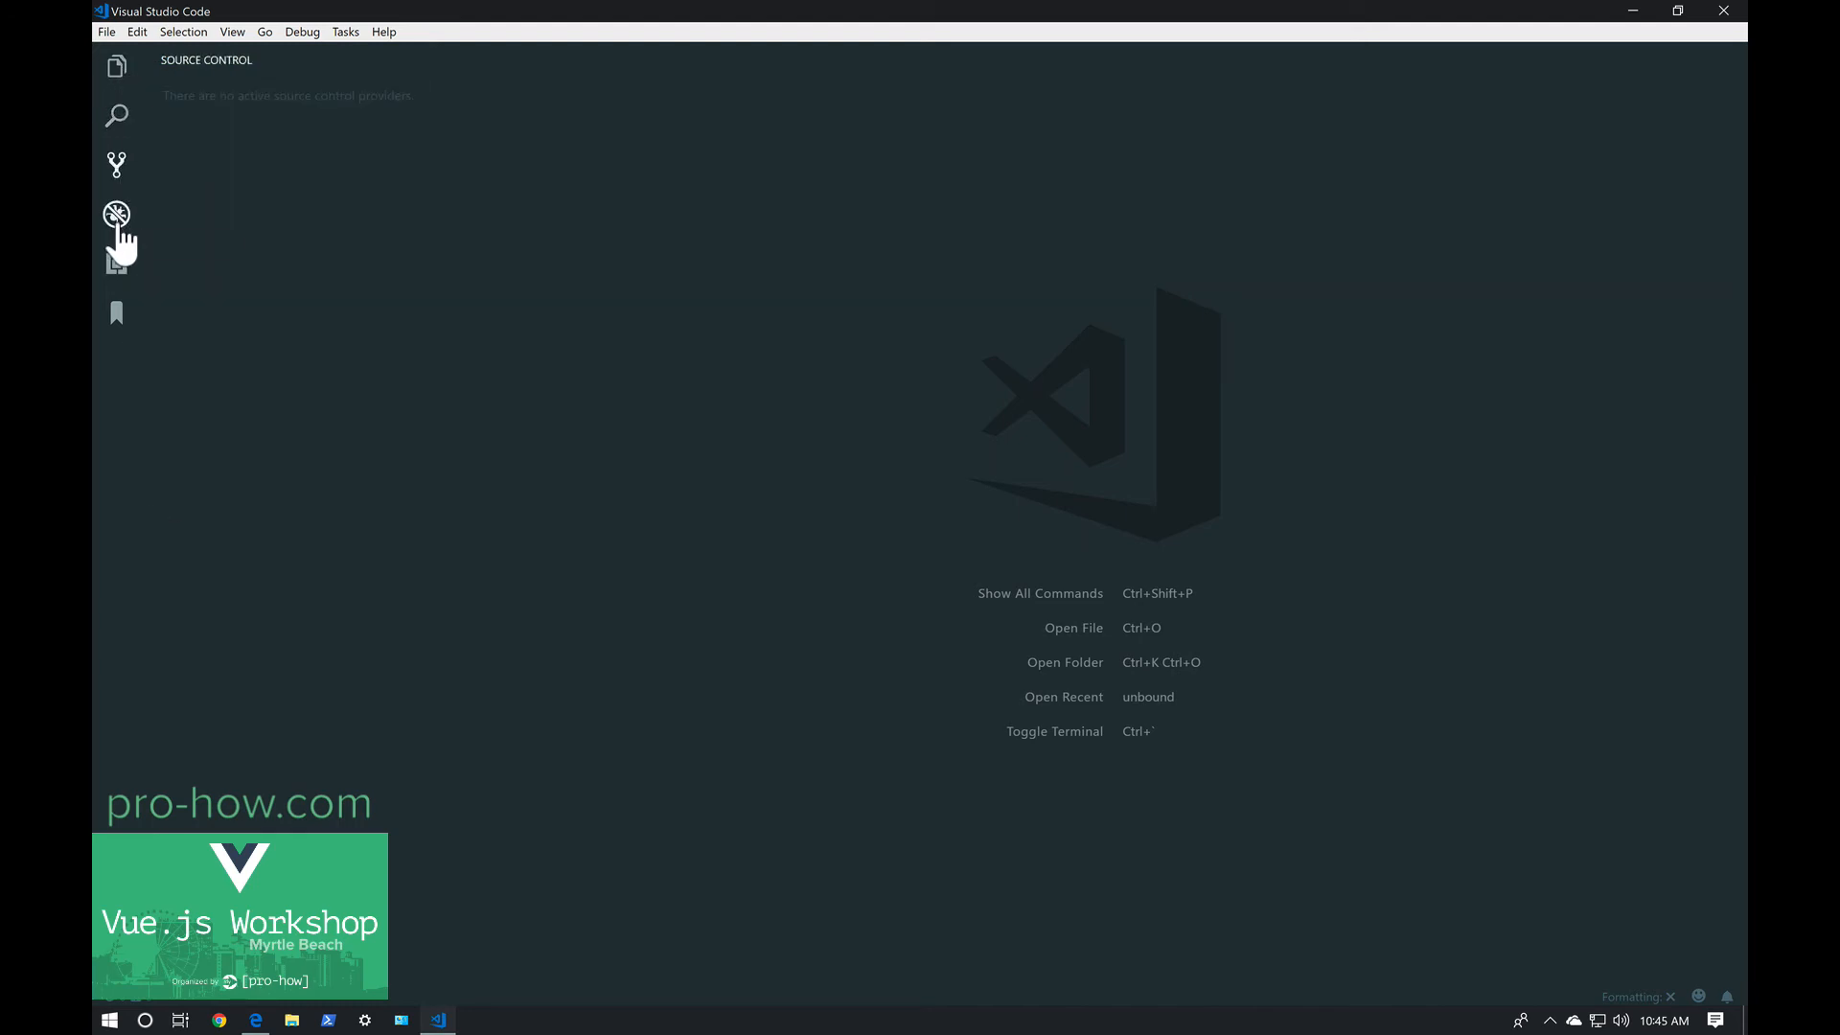
left_click(118, 222)
left_click(117, 266)
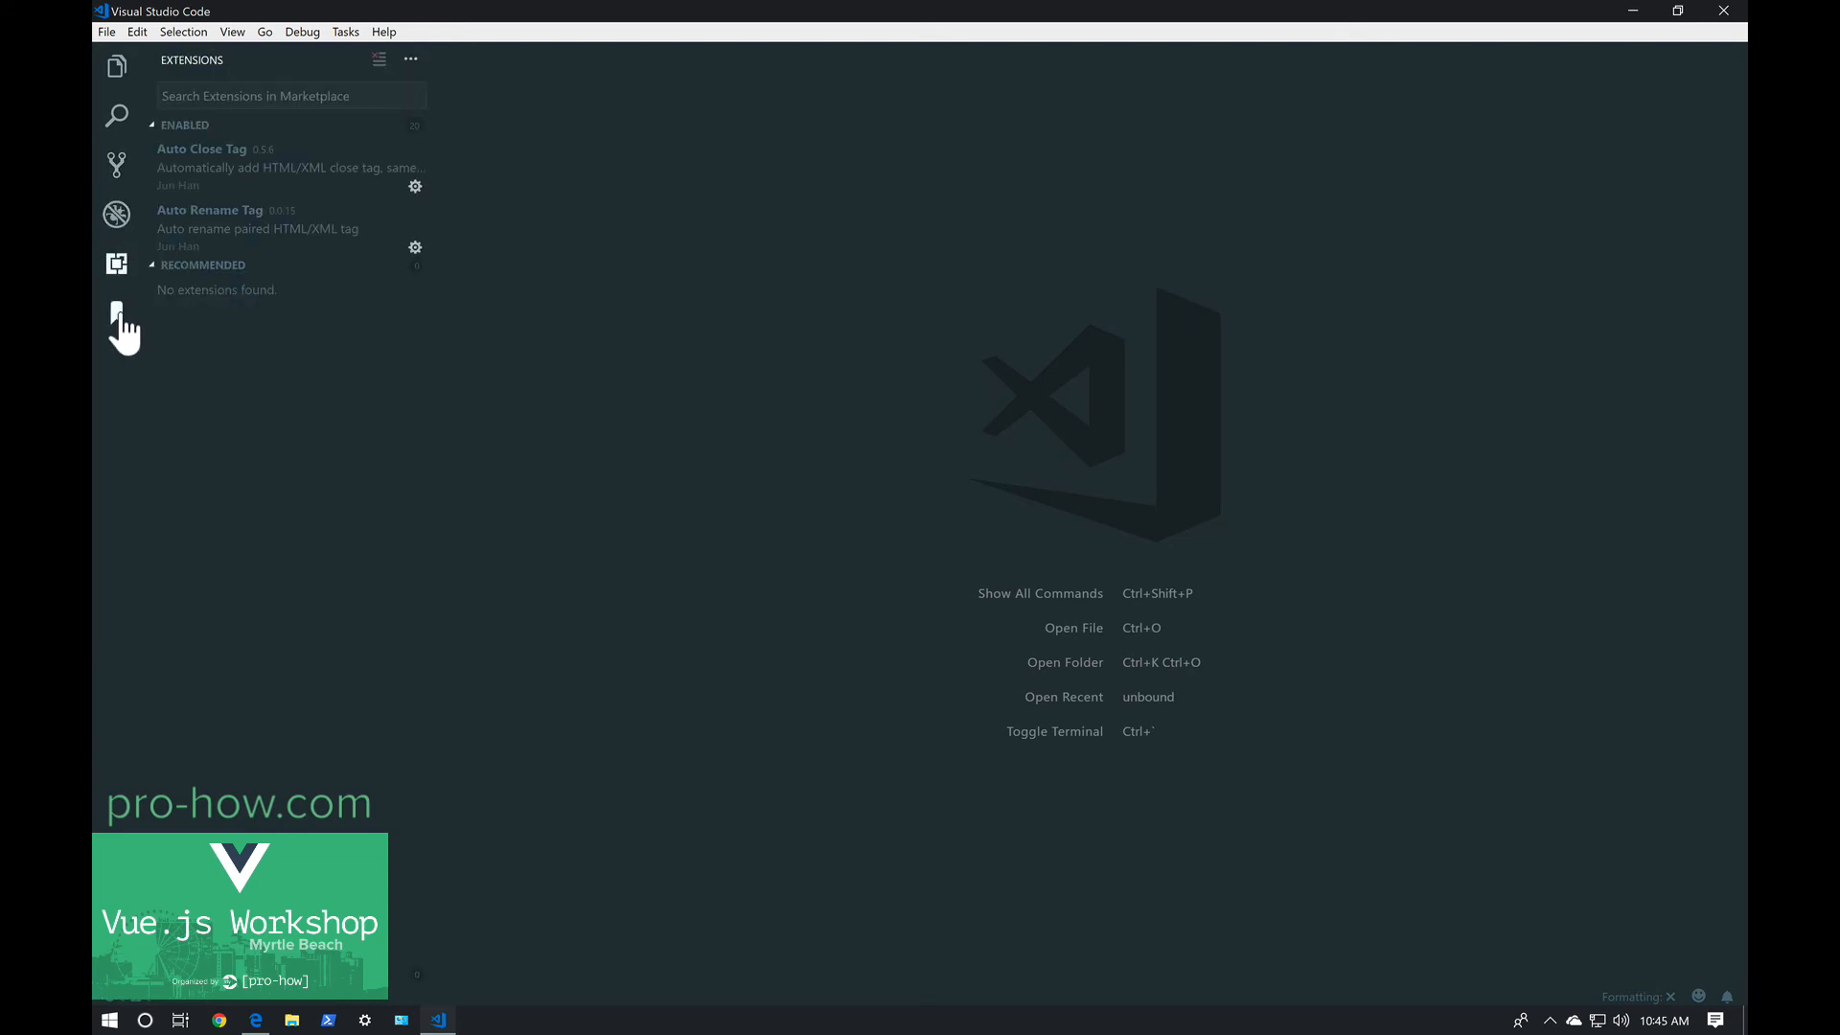
left_click(117, 312)
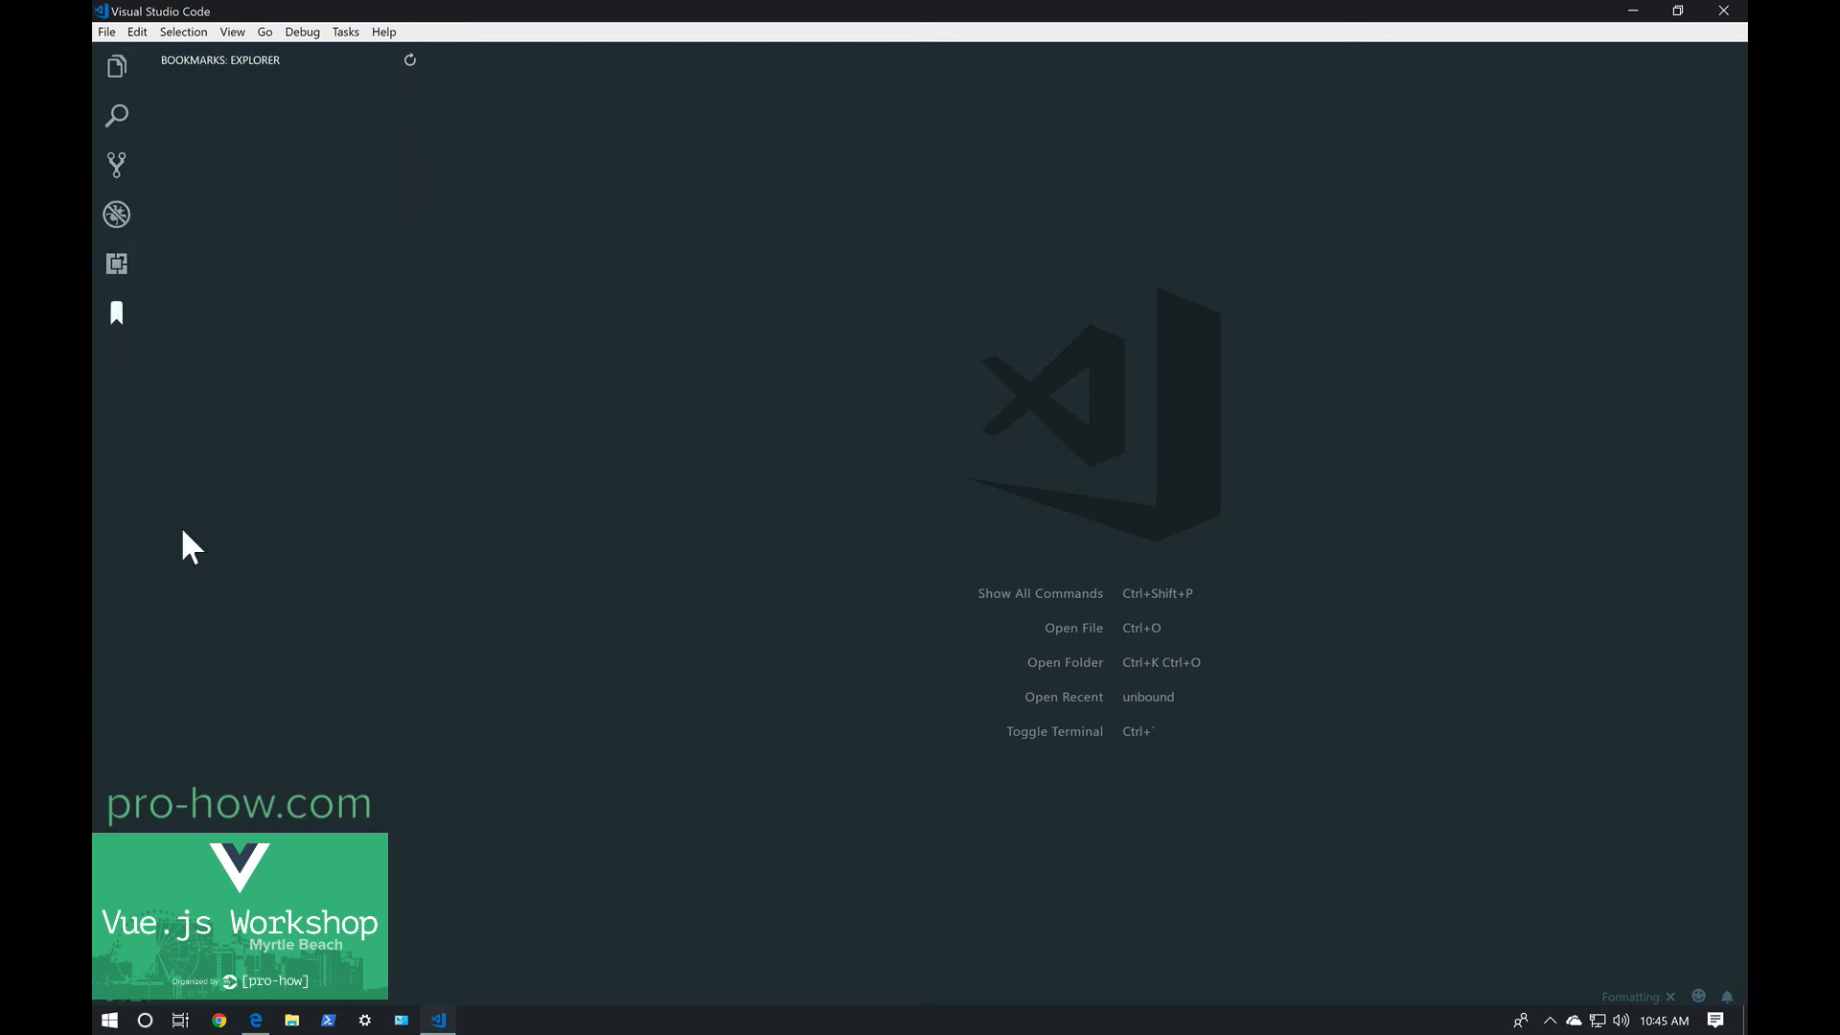
Return to the Explorer view and collapse the side bar to leave only the editor area.
left_click(118, 73)
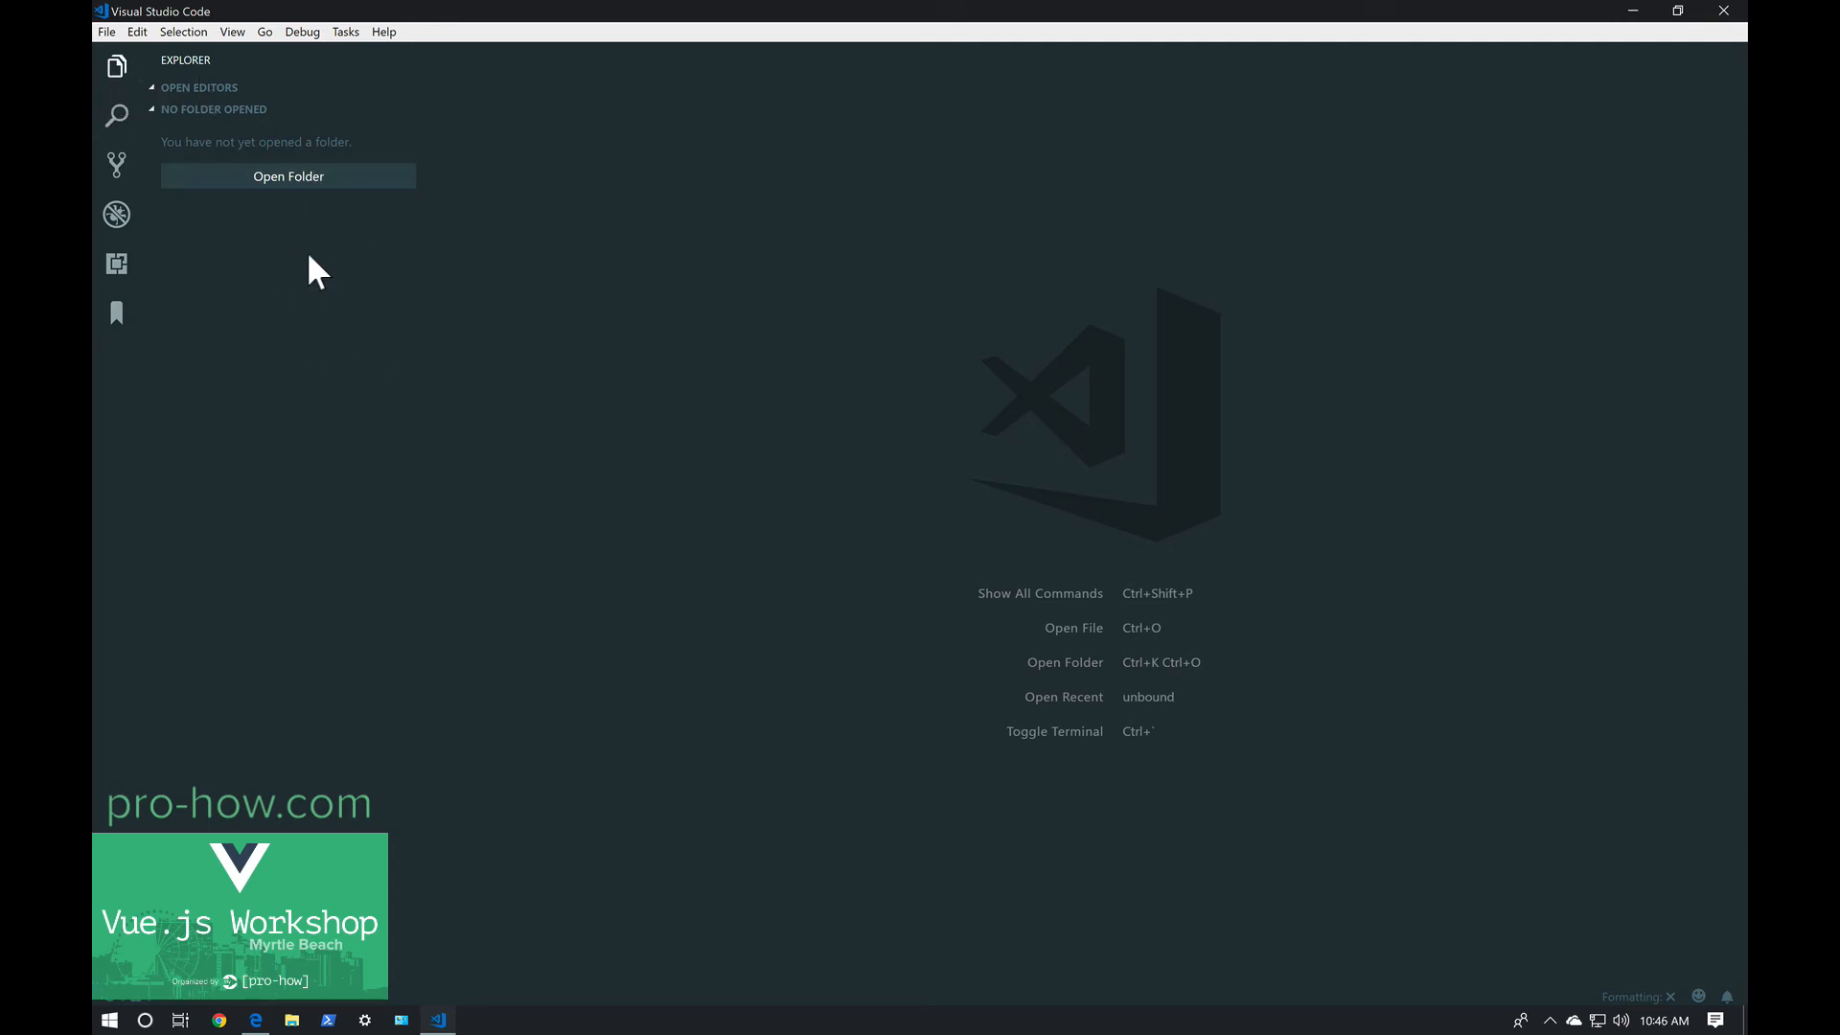
left_click(117, 65)
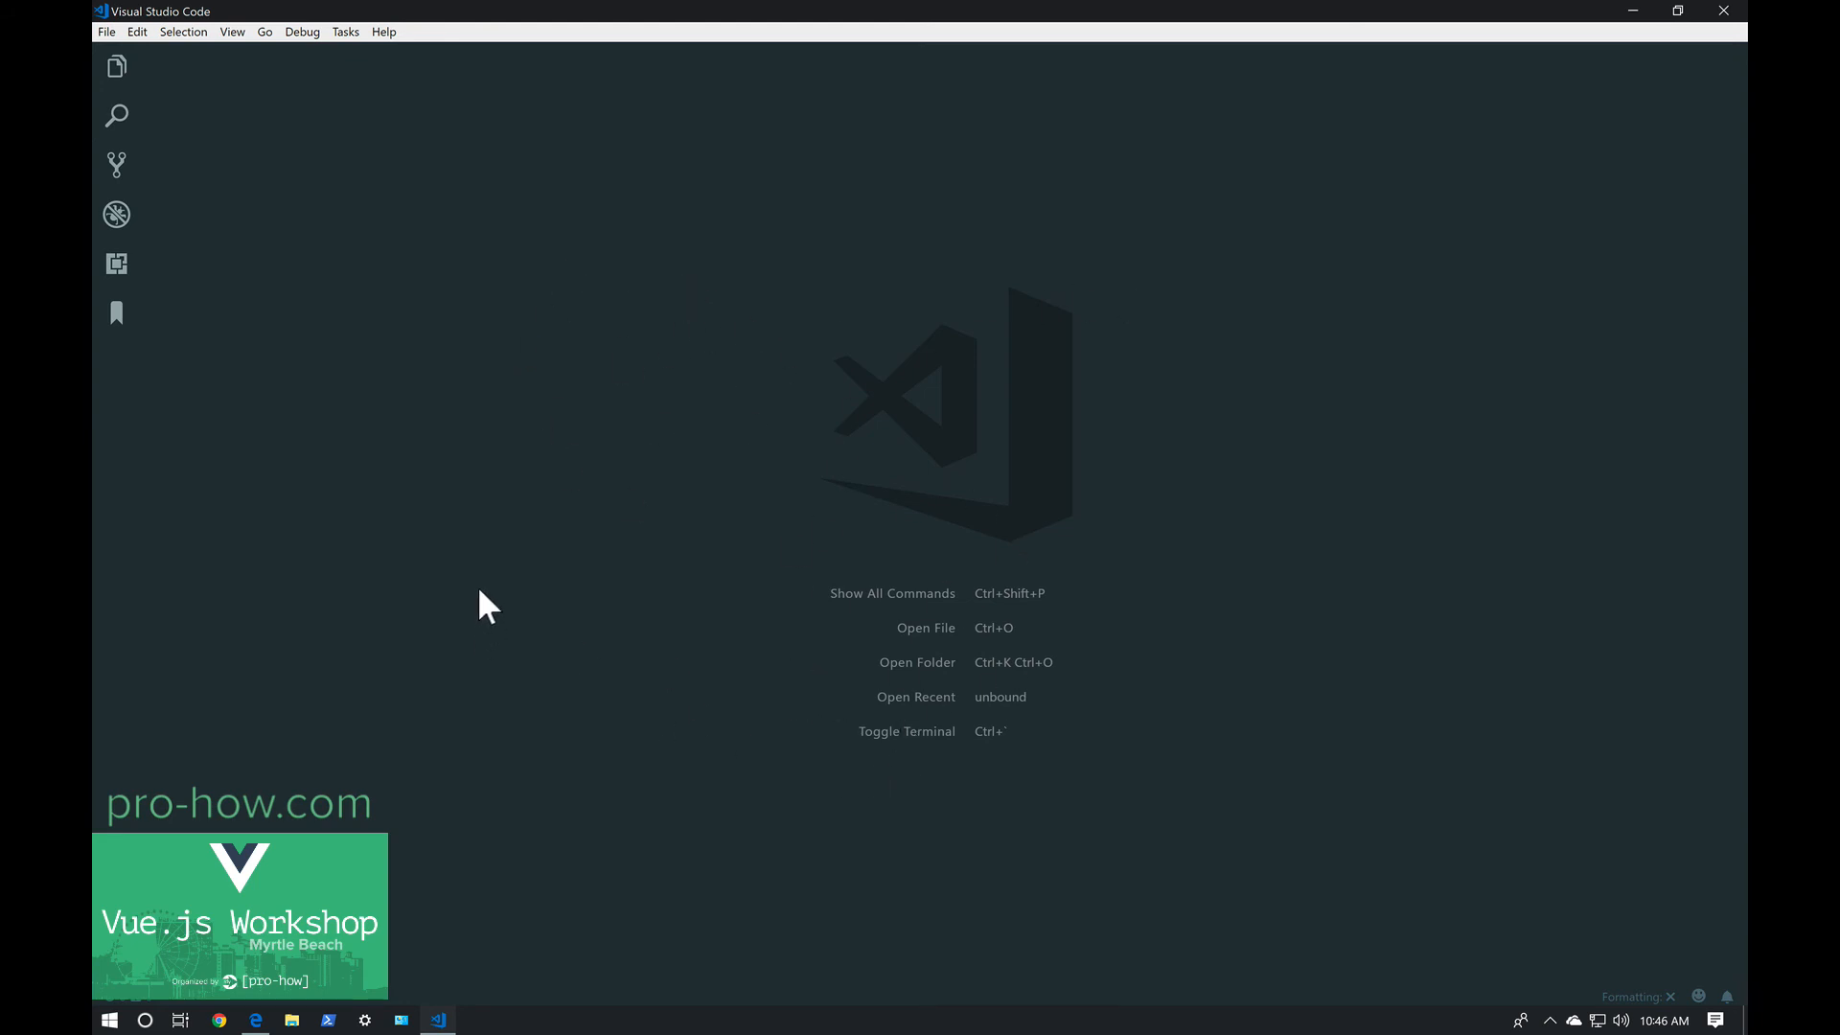
Set the editor's file icon theme to Material Theme Icons.
left_click(106, 32)
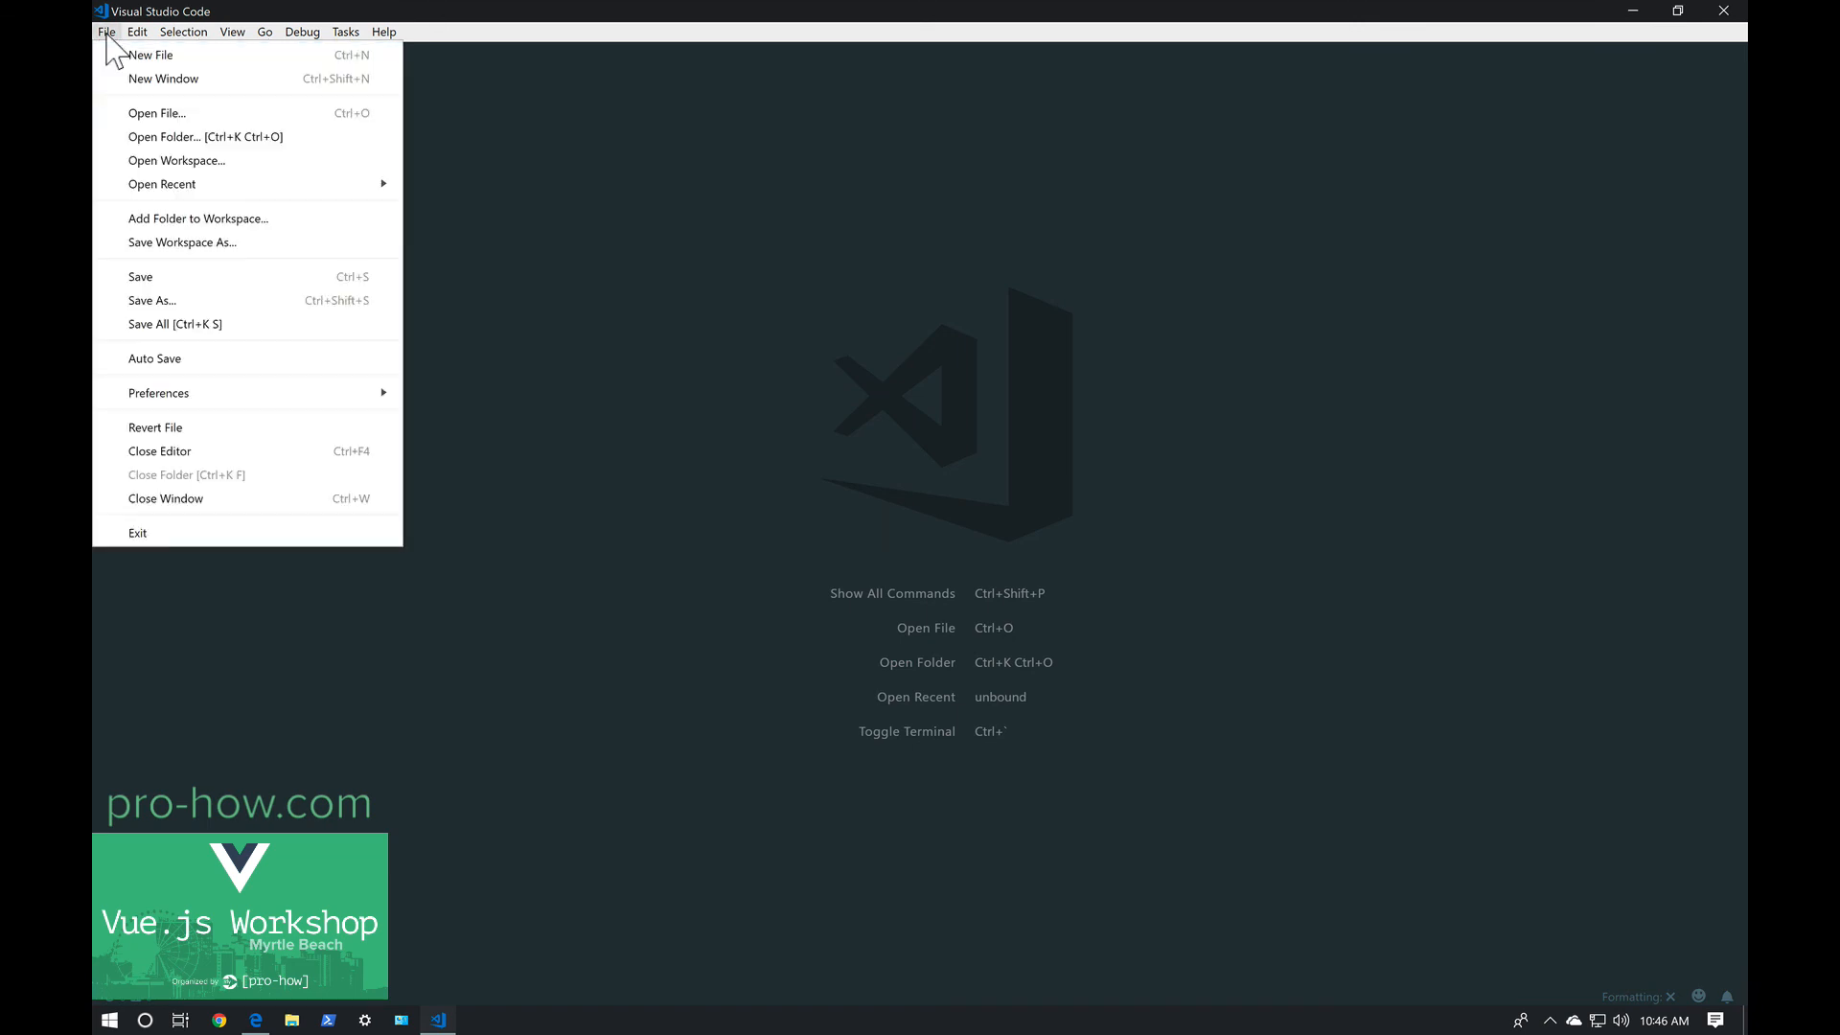
mouse_move(144, 395)
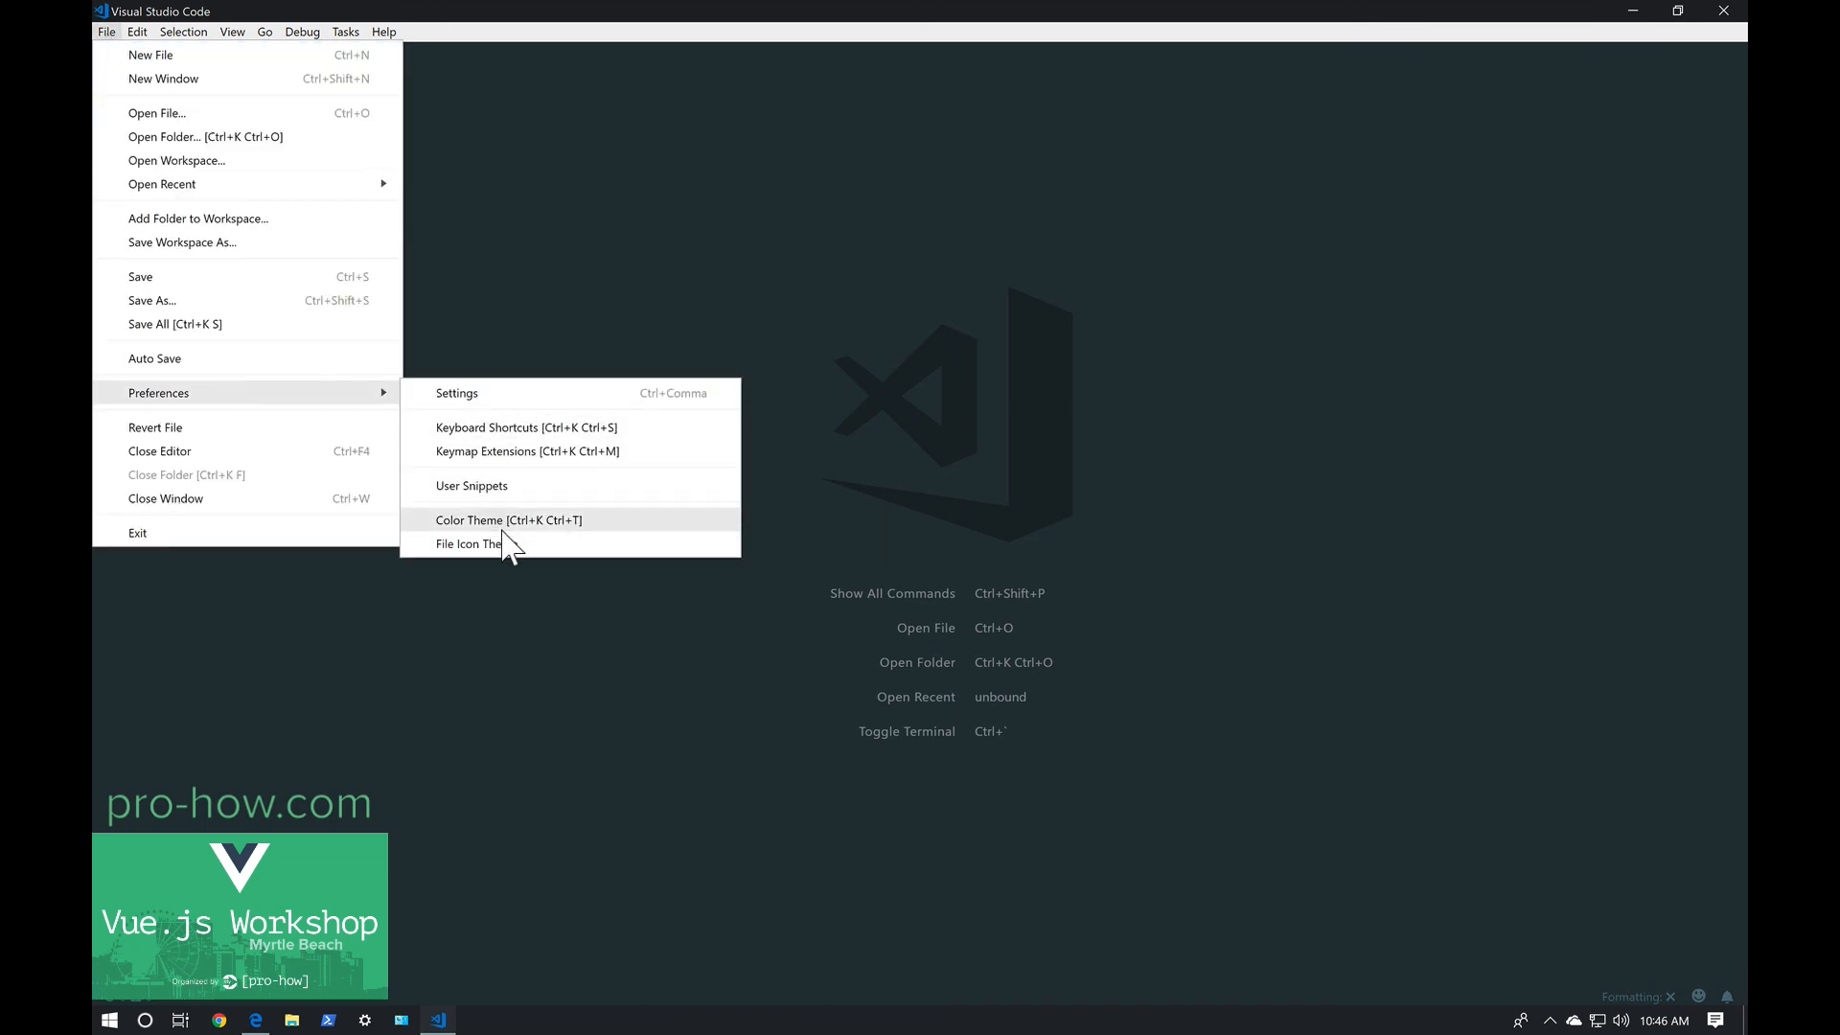
left_click(505, 545)
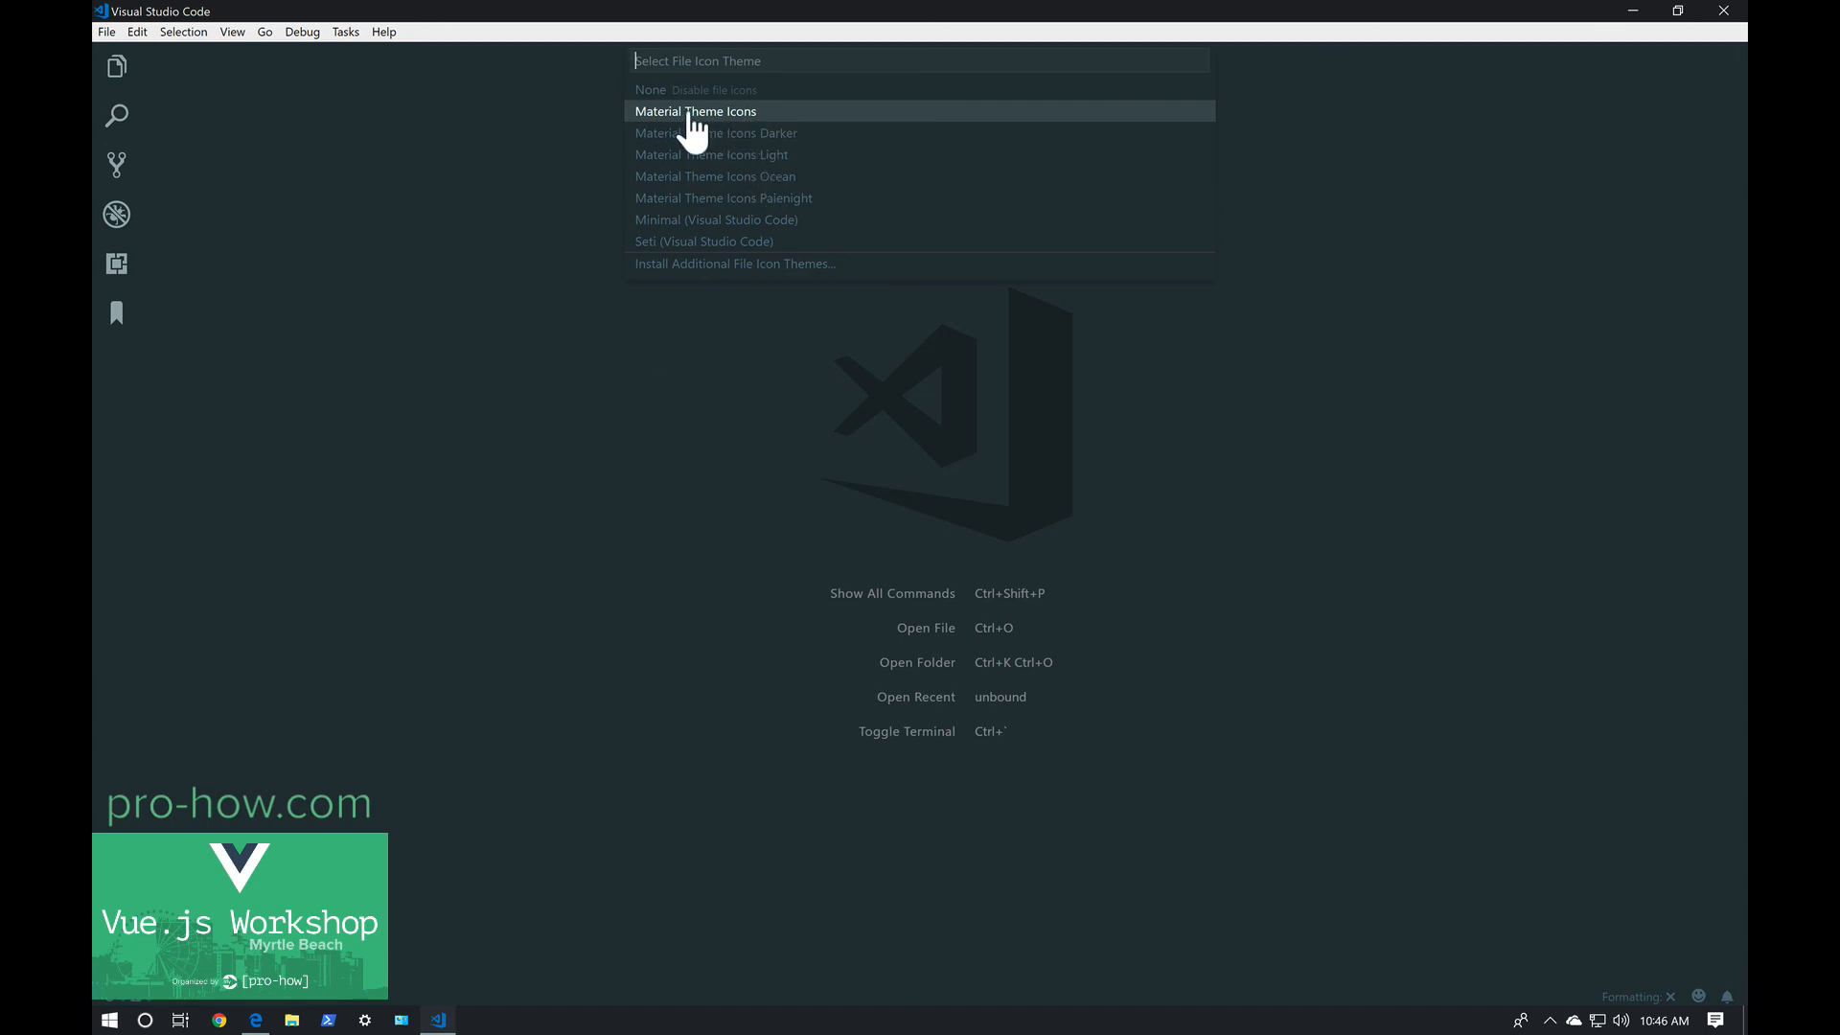
left_click(494, 393)
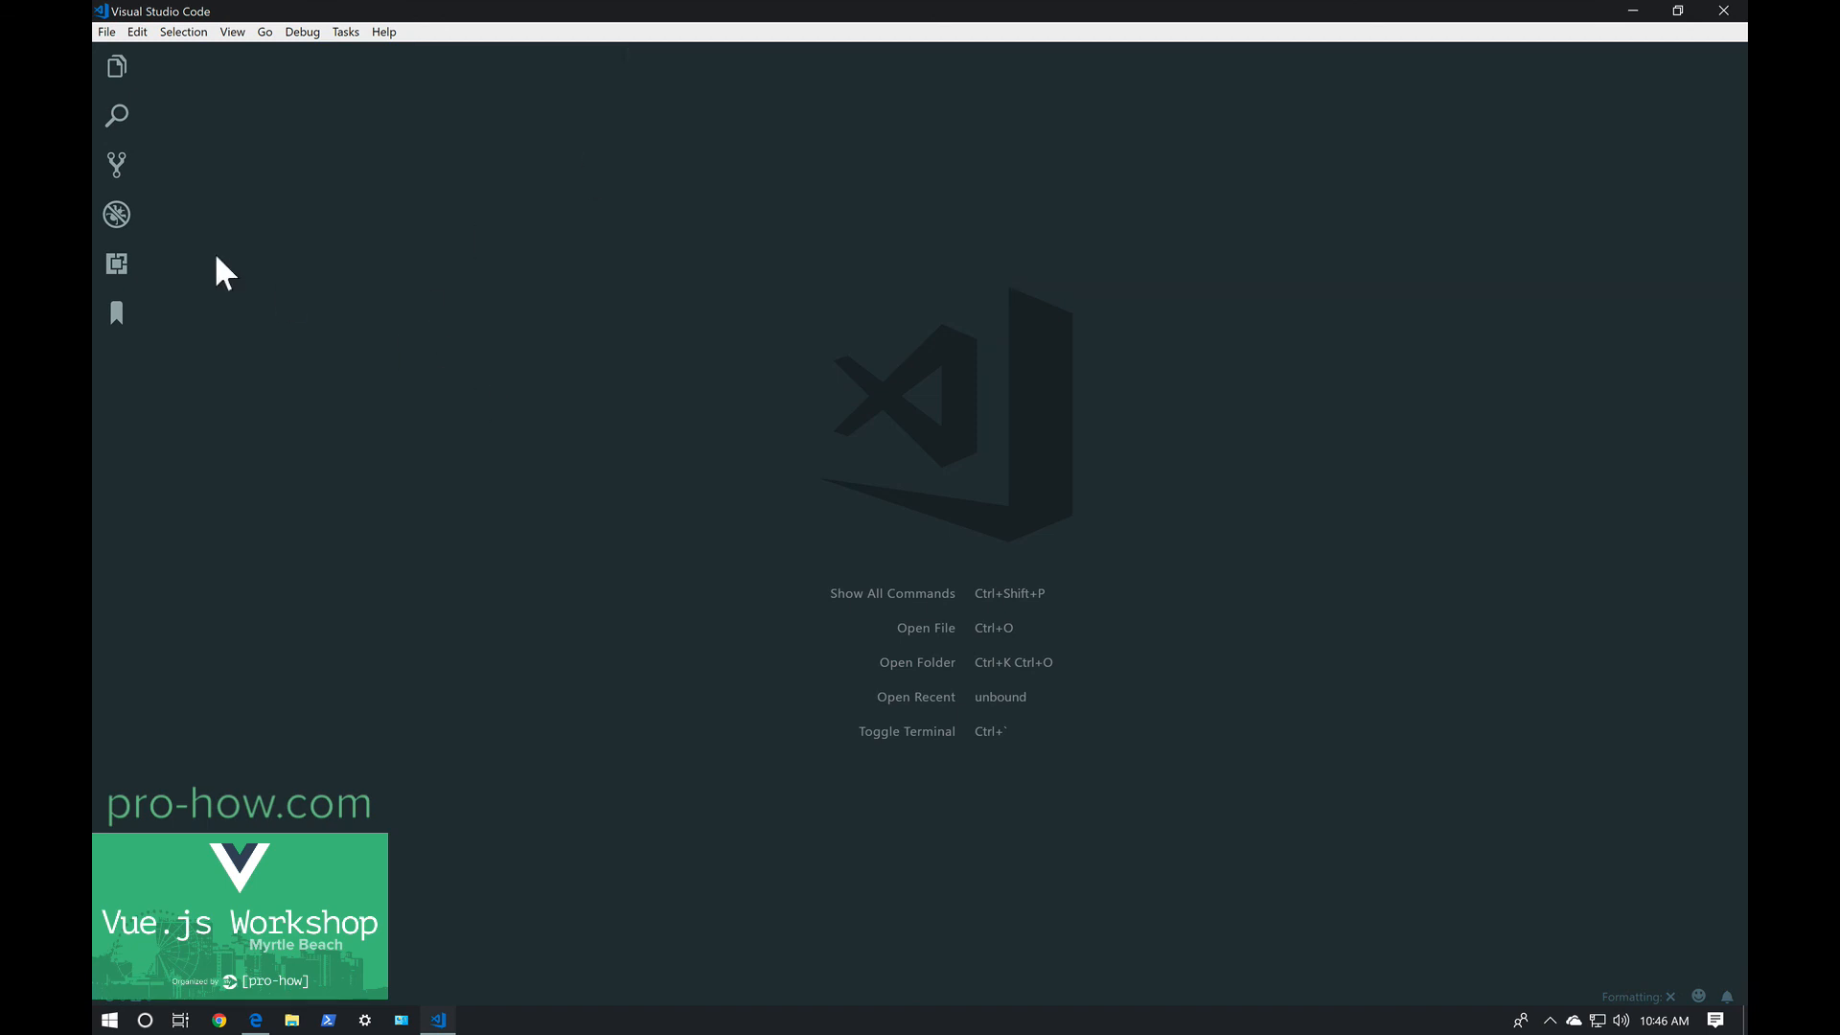